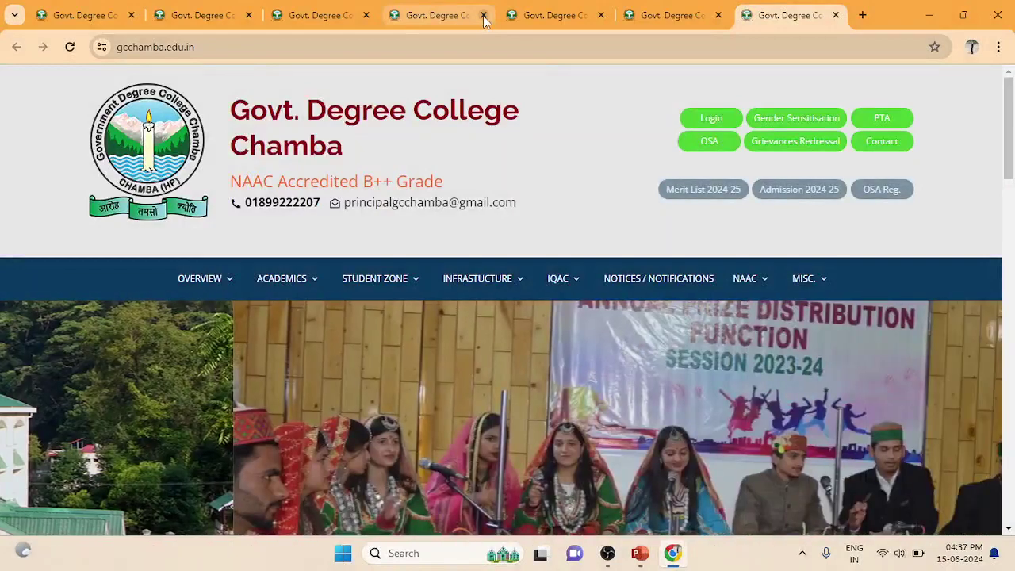
Close four duplicate Govt. Degree College Chamba tabs, leaving two open
{"action": "left_click", "coordinate": [483, 15]}
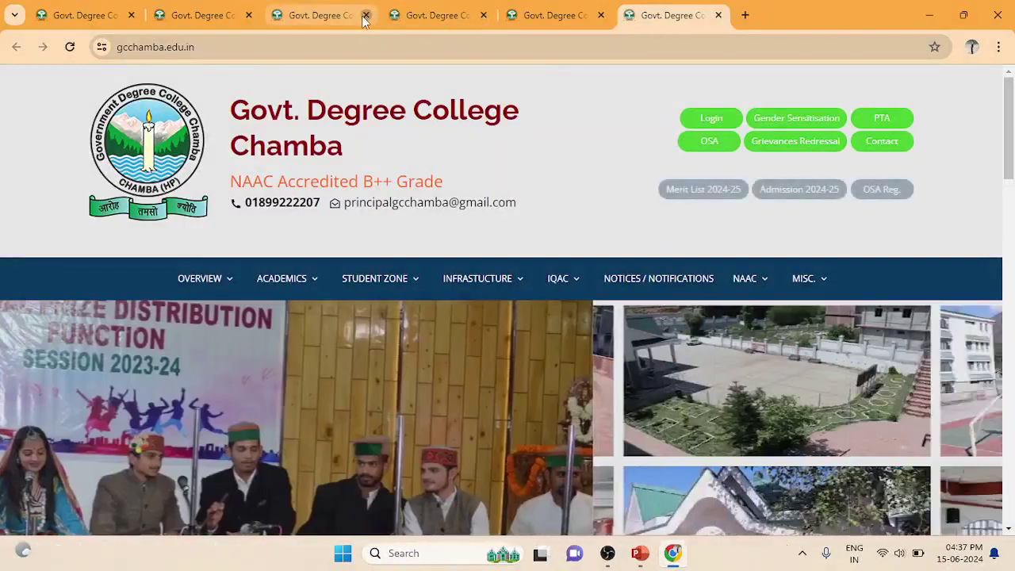
{"action": "left_click", "coordinate": [365, 15]}
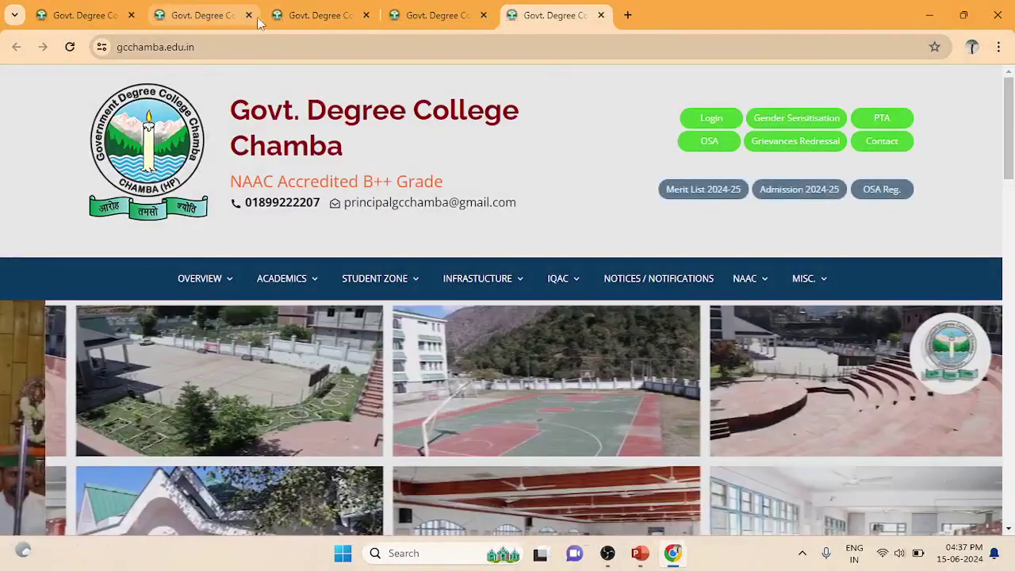
{"action": "left_click", "coordinate": [248, 15]}
{"action": "left_click", "coordinate": [248, 15]}
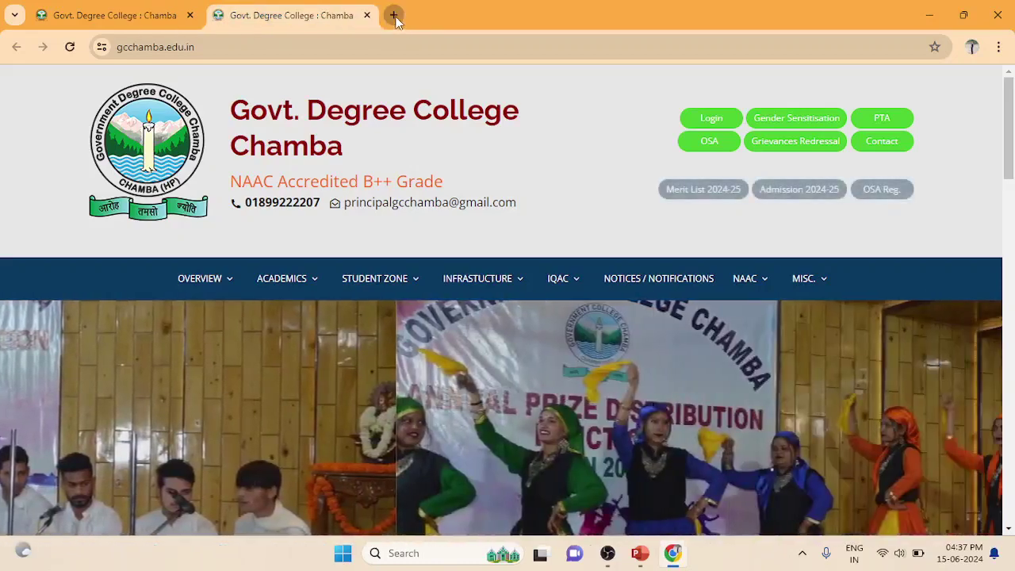
In a new tab, search Google for 'gc sanjuli' and open the CoE, GC Sanjauli Shimla-6 result
{"action": "left_click", "coordinate": [394, 16]}
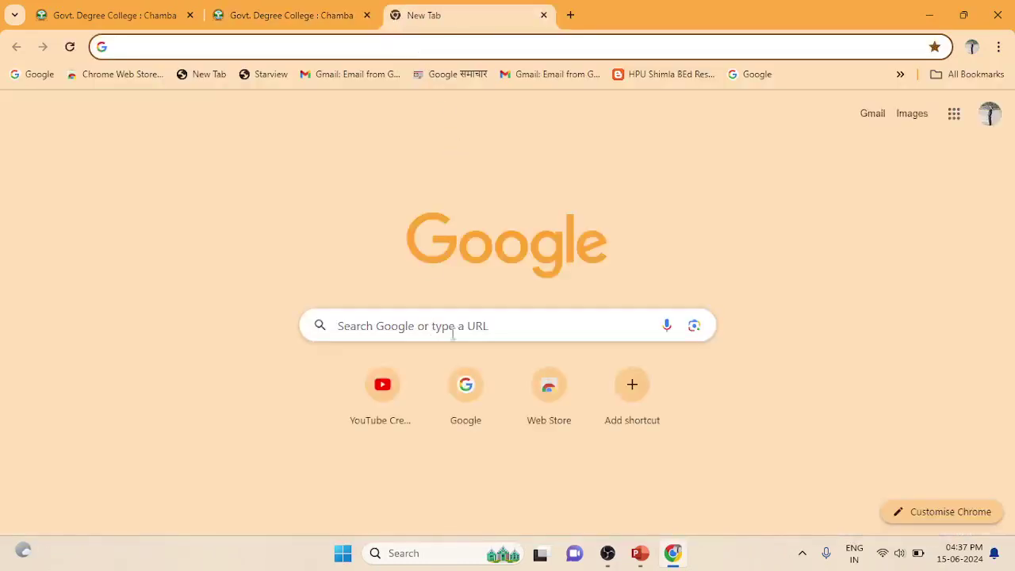
{"action": "left_click", "coordinate": [457, 328]}
{"action": "type", "text": "g"}
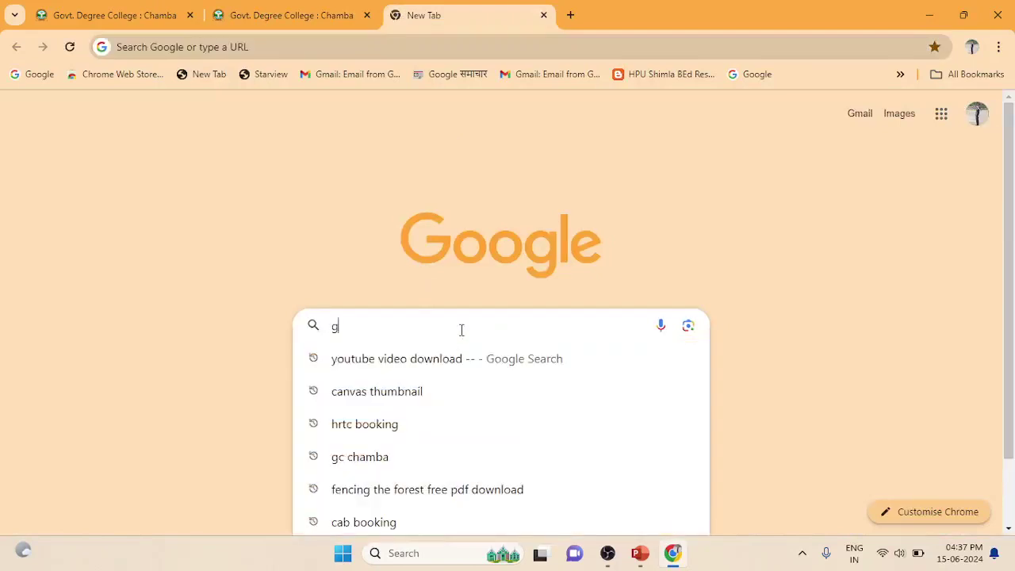
{"action": "type", "text": "c sa"}
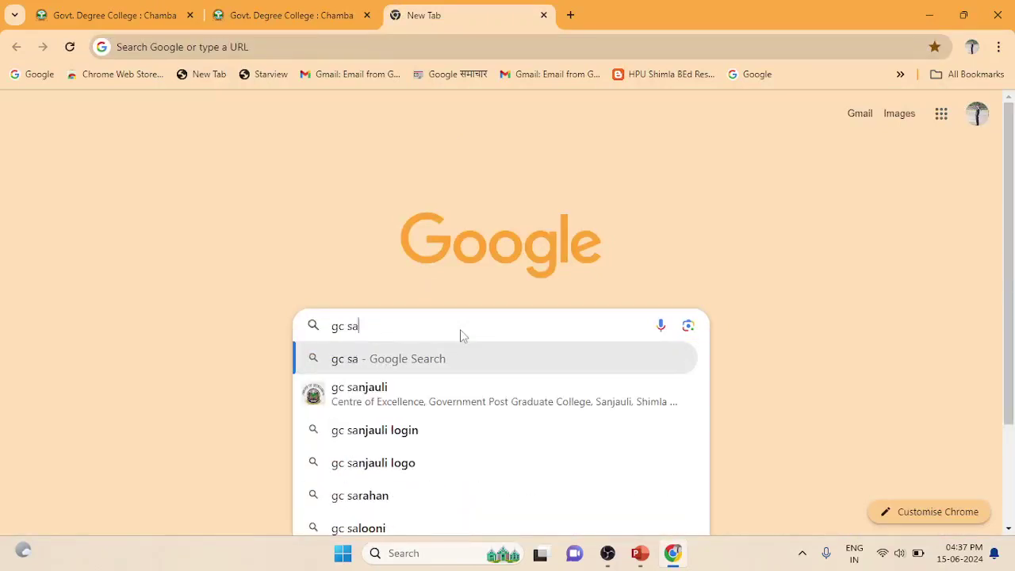
{"action": "type", "text": "njuli"}
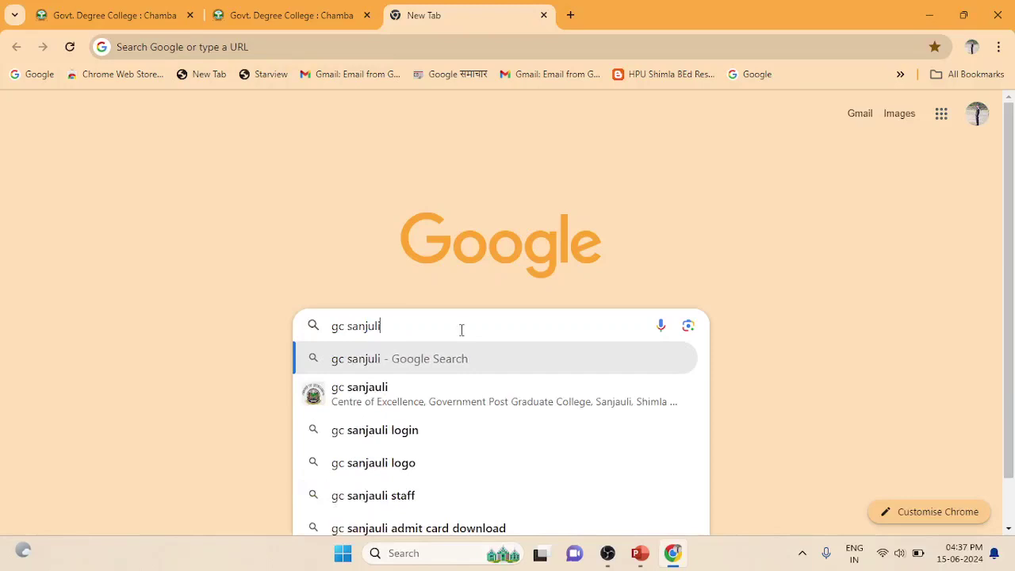
{"action": "key", "text": "Return"}
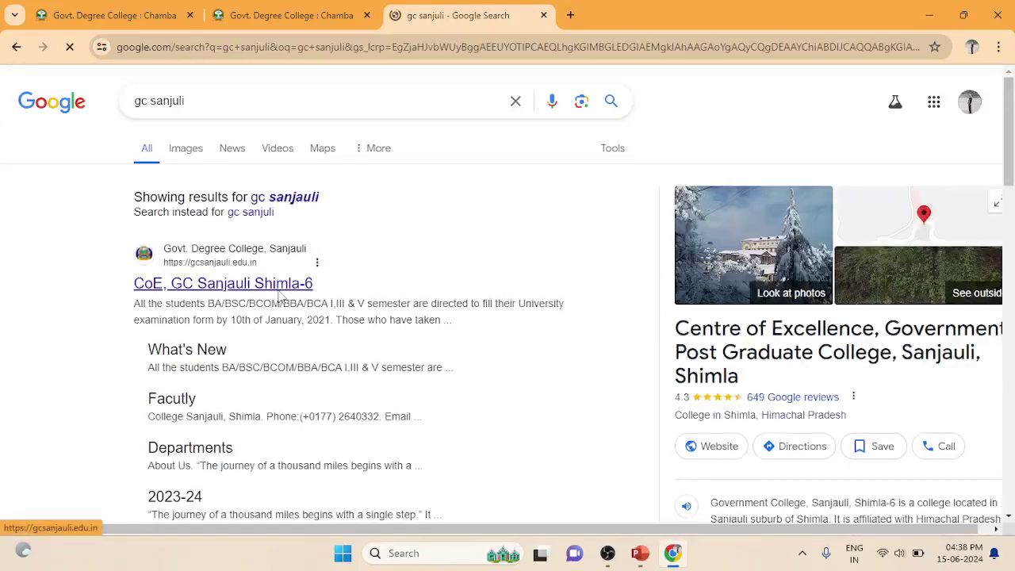
{"action": "left_click", "coordinate": [279, 292]}
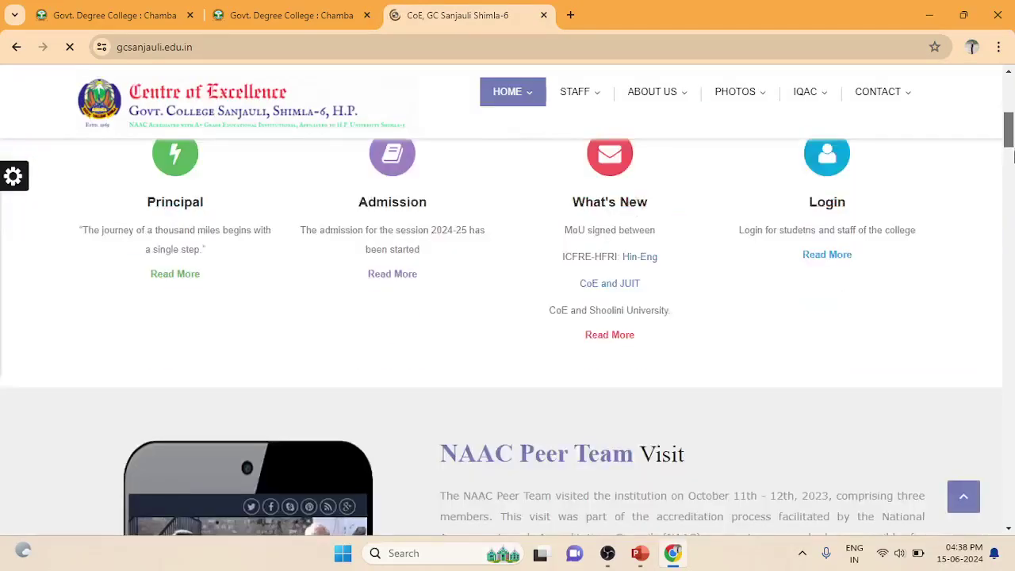
Scroll the GC Sanjauli homepage to Courses Offered and open the Admission 2024-25 portal
{"action": "left_click", "coordinate": [1010, 159]}
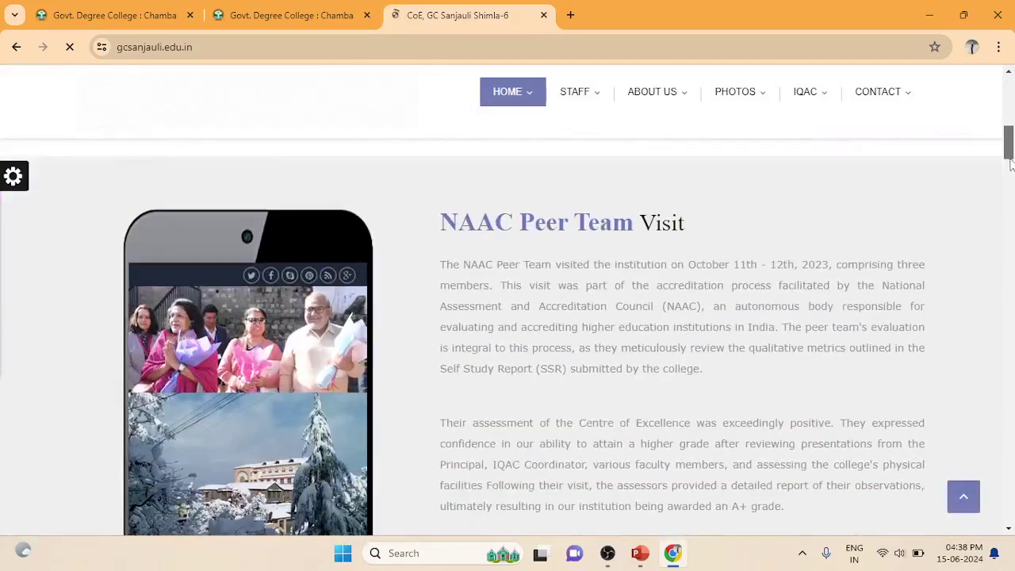
{"action": "left_click_drag", "start_coordinate": [1010, 159], "coordinate": [1011, 236]}
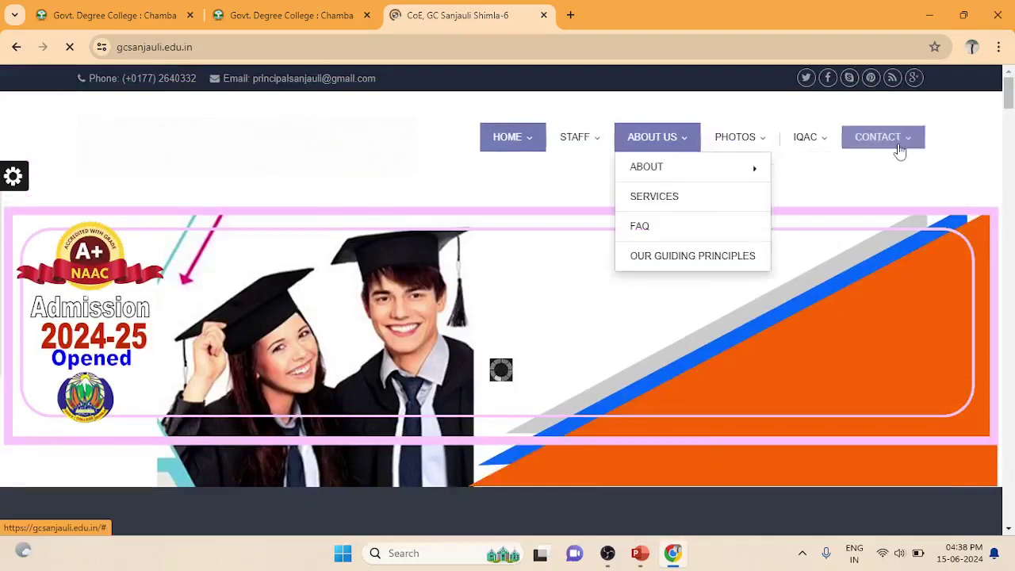
{"action": "left_click", "coordinate": [539, 144]}
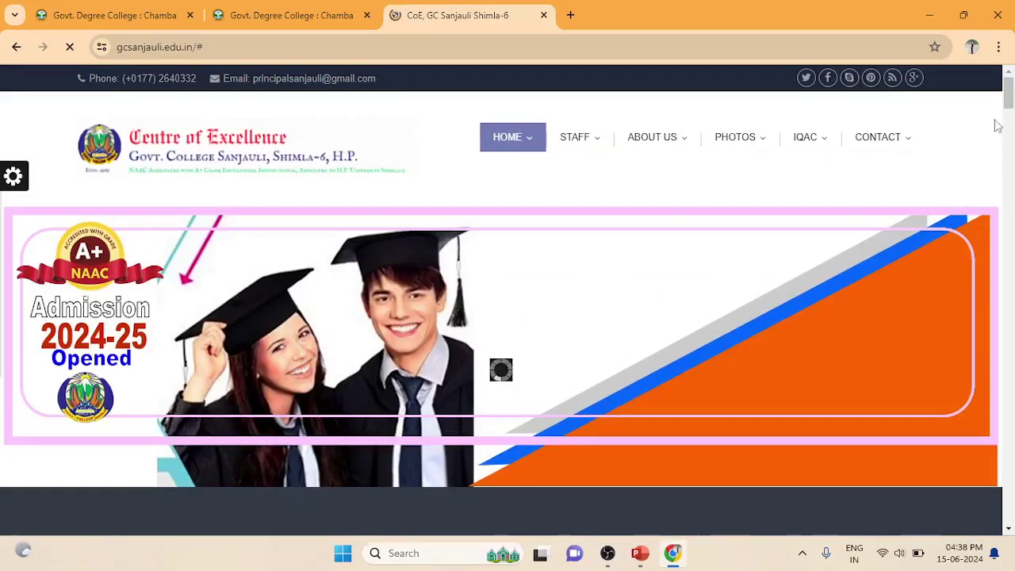
{"action": "left_click_drag", "start_coordinate": [1007, 95], "coordinate": [1008, 189]}
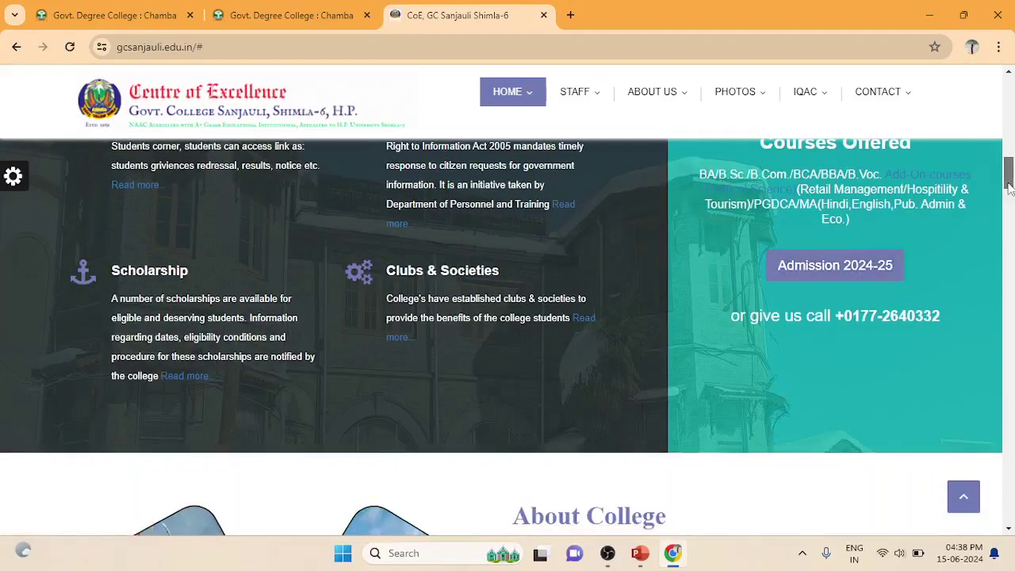
{"action": "left_click_drag", "start_coordinate": [1008, 188], "coordinate": [1008, 180]}
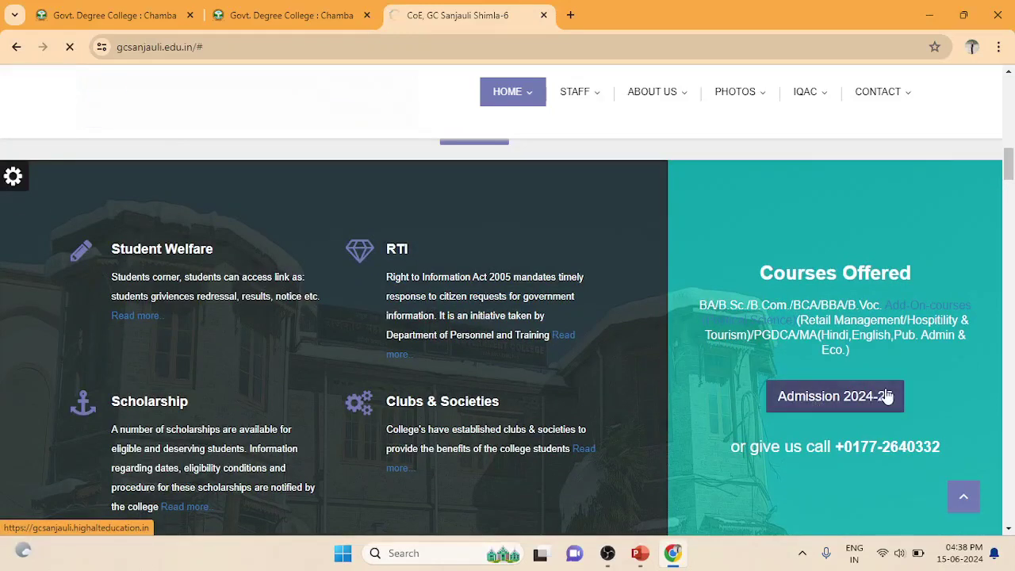
{"action": "left_click", "coordinate": [817, 406]}
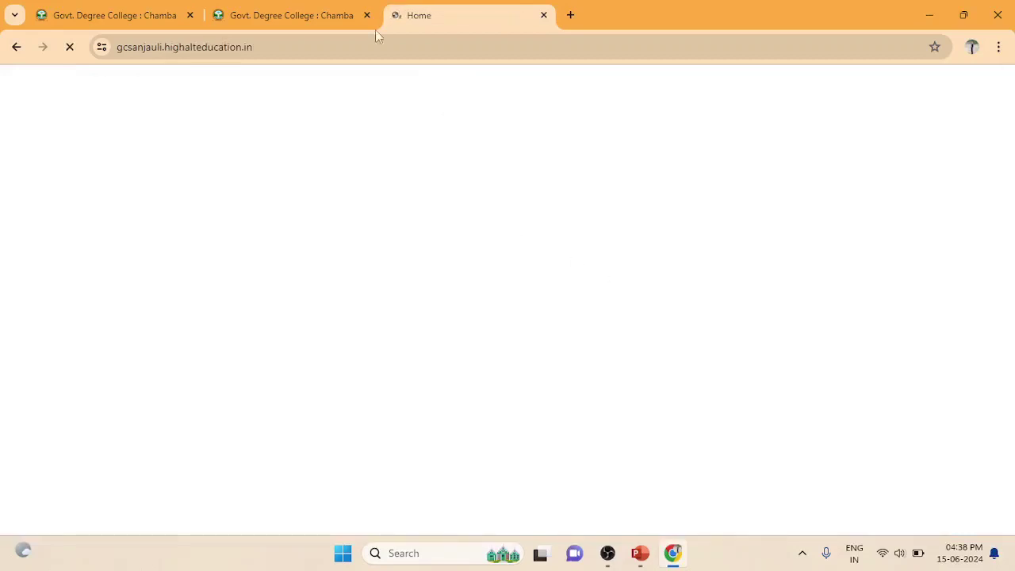
Switch between the Chamba college tab and the loading Sanjauli admission portal
{"action": "left_click", "coordinate": [317, 20]}
{"action": "left_click", "coordinate": [420, 19]}
{"action": "left_click", "coordinate": [320, 16]}
{"action": "left_click", "coordinate": [464, 9]}
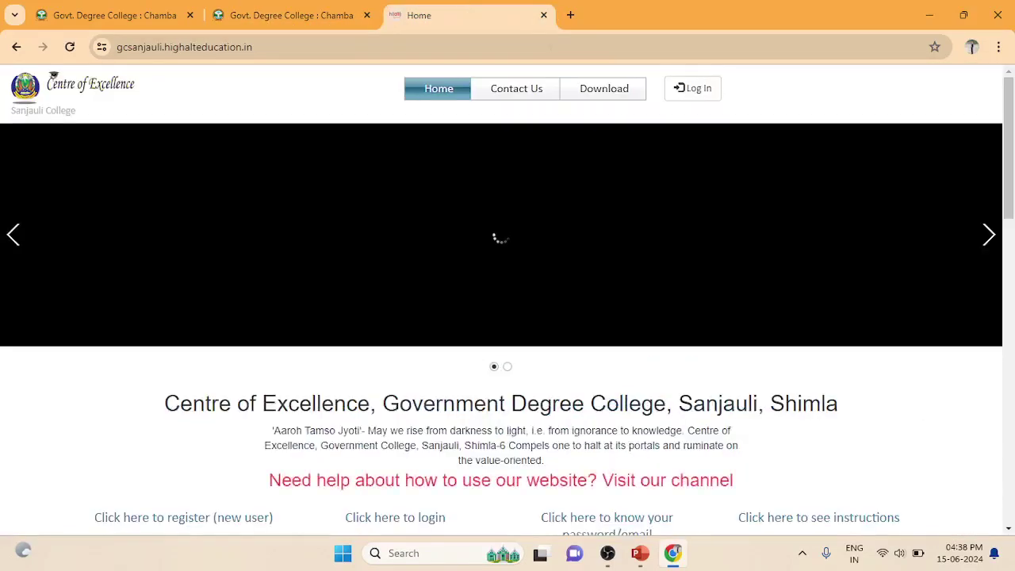
Review Sanjauli's admission schedule and Download > Prospectus courses, then return to the Chamba tab
{"action": "scroll", "coordinate": [1013, 134], "scroll_direction": "down", "scroll_amount": 3}
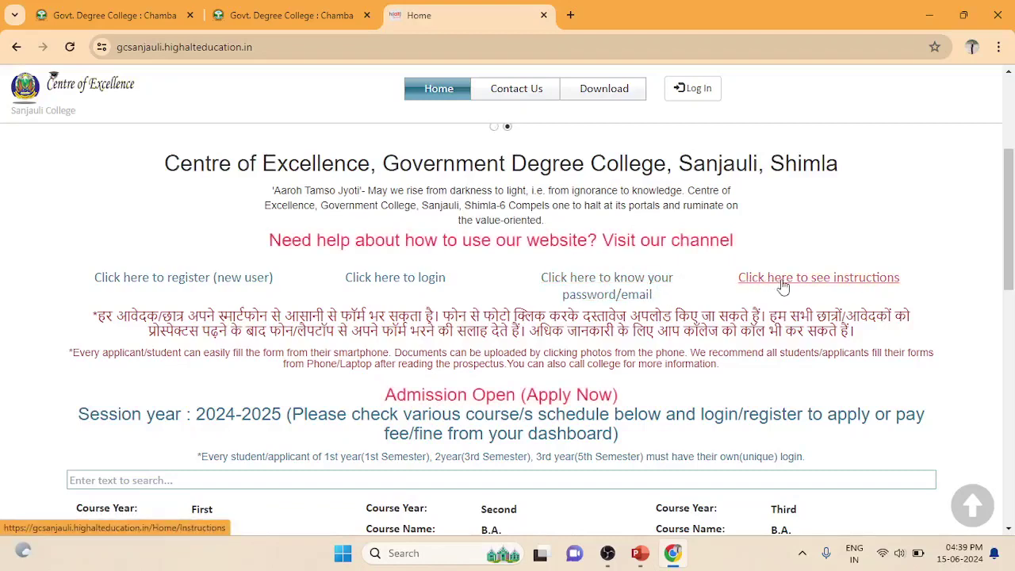
{"action": "scroll", "coordinate": [753, 199], "scroll_direction": "up", "scroll_amount": 1}
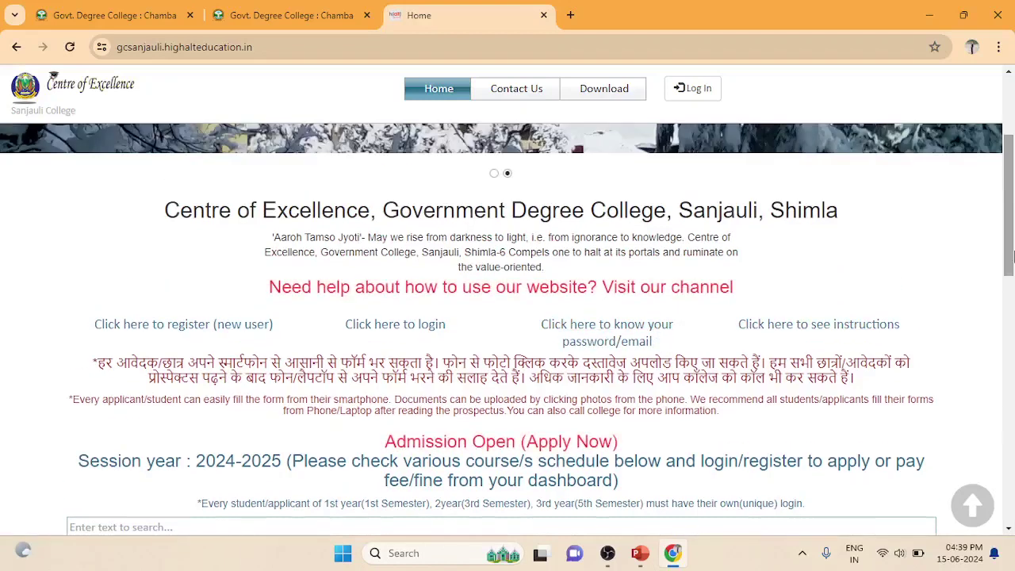
{"action": "mouse_move", "coordinate": [632, 97]}
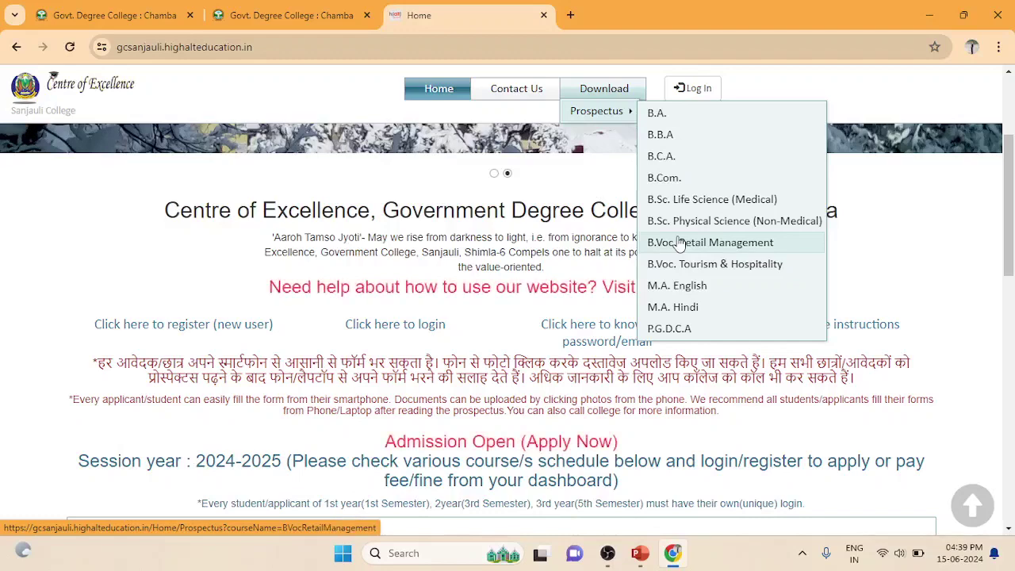
{"action": "left_click", "coordinate": [296, 16]}
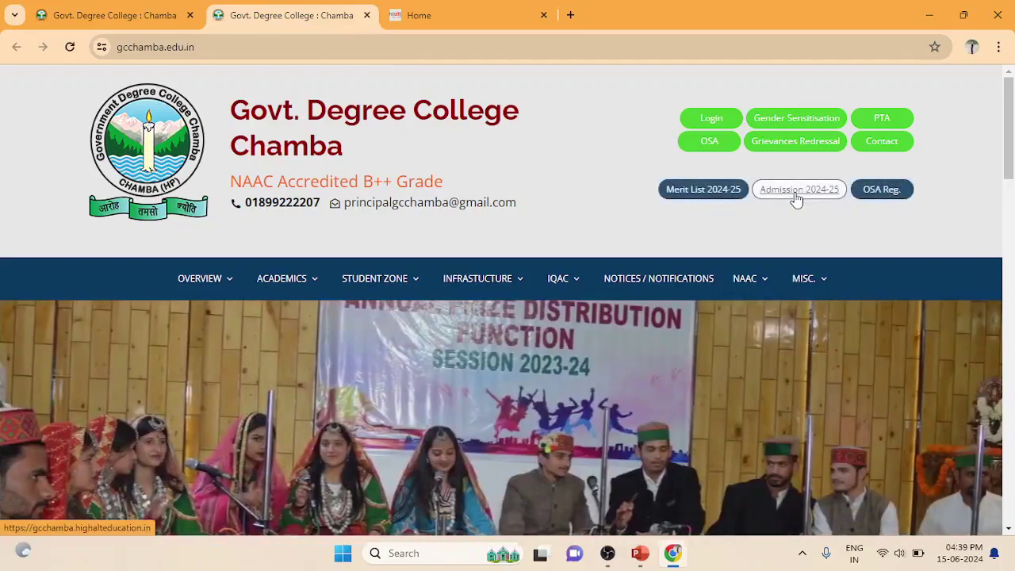
Open Chamba's Admission 2024-25 portal and check the B.A. submission dates and prospectus list
{"action": "left_click", "coordinate": [795, 193]}
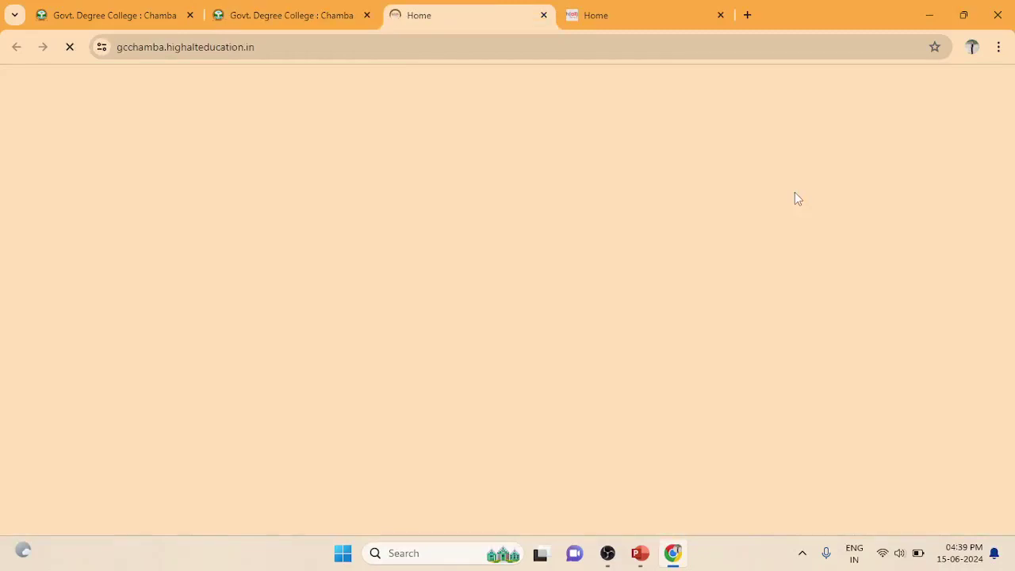
{"action": "scroll", "coordinate": [1012, 133], "scroll_direction": "down", "scroll_amount": 5}
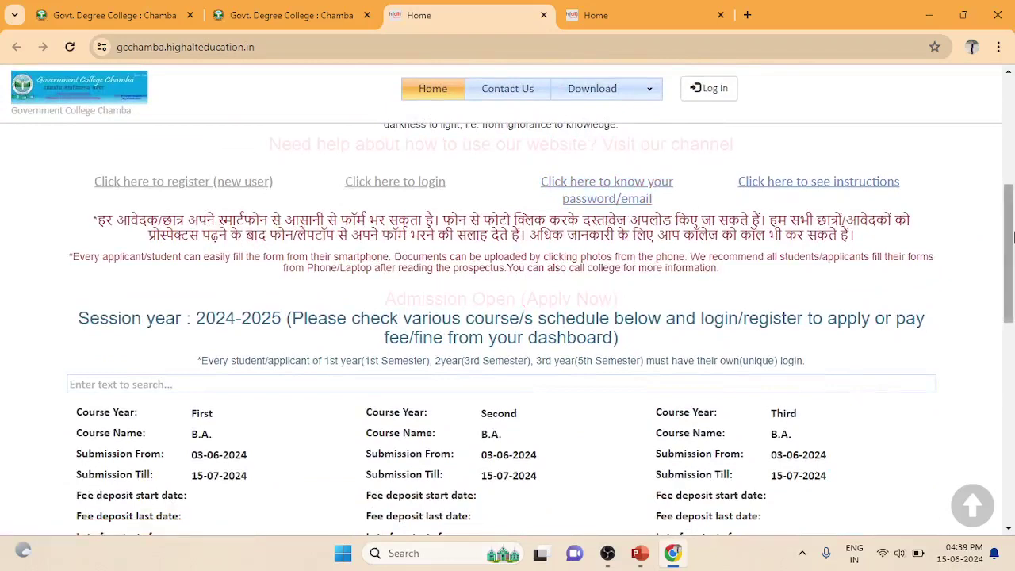
{"action": "left_click_drag", "start_coordinate": [1010, 236], "coordinate": [1011, 277]}
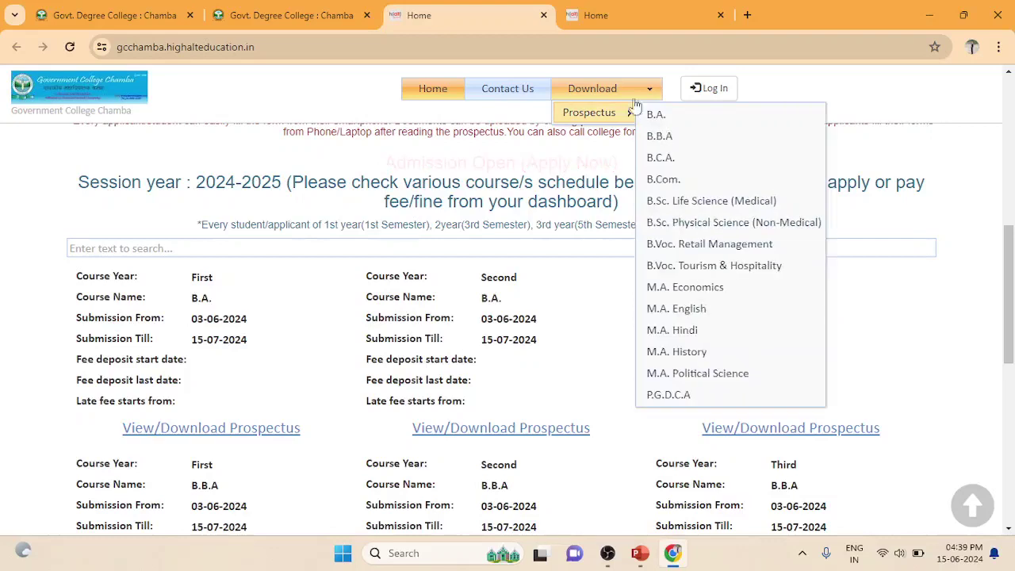
{"action": "mouse_move", "coordinate": [642, 15]}
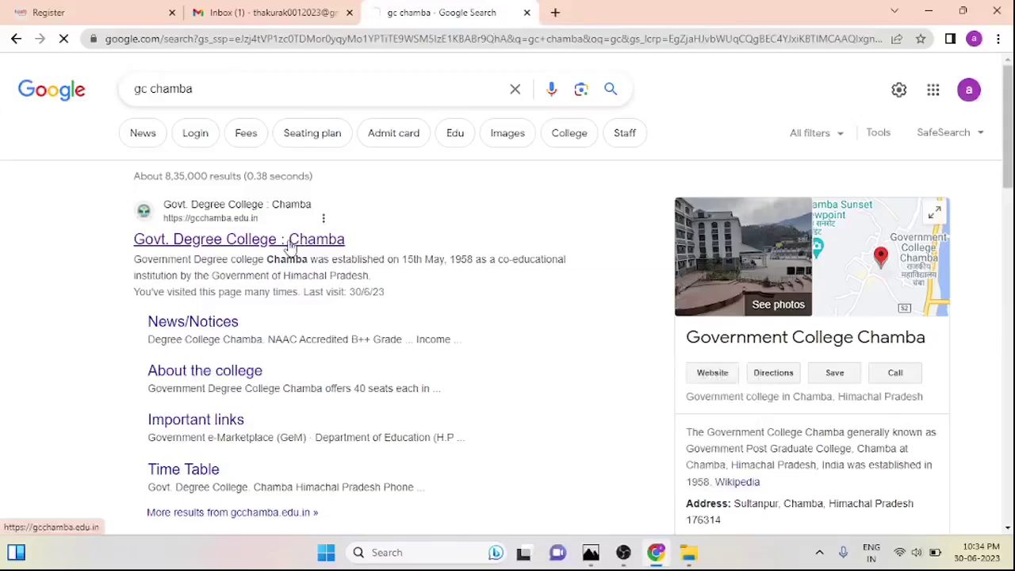
Open the Govt. Degree College Chamba site, its Admission portal, and the new-user Register page
{"action": "left_click", "coordinate": [289, 244]}
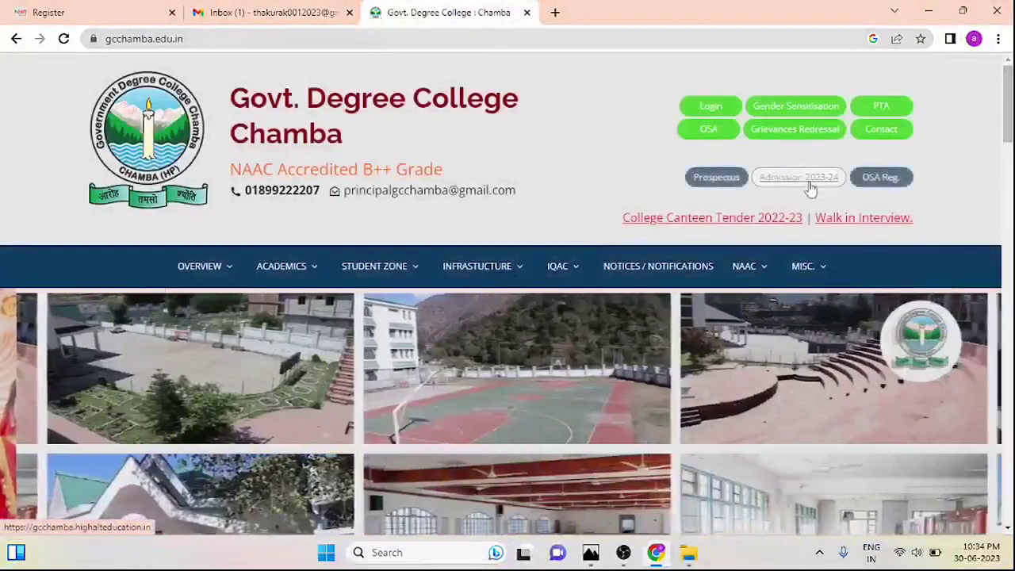
{"action": "left_click", "coordinate": [807, 182]}
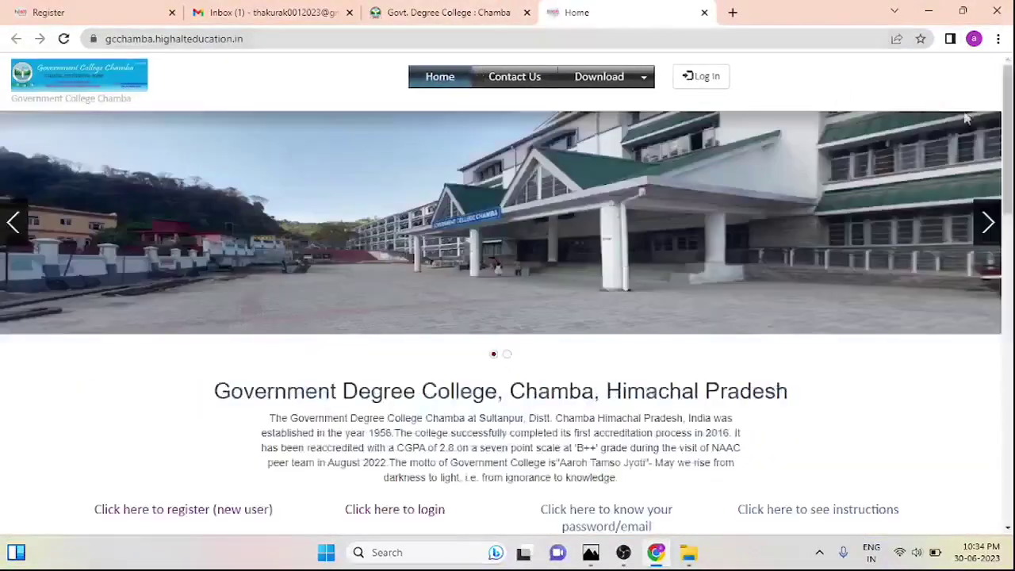
{"action": "scroll", "coordinate": [508, 317], "scroll_direction": "down", "scroll_amount": 3}
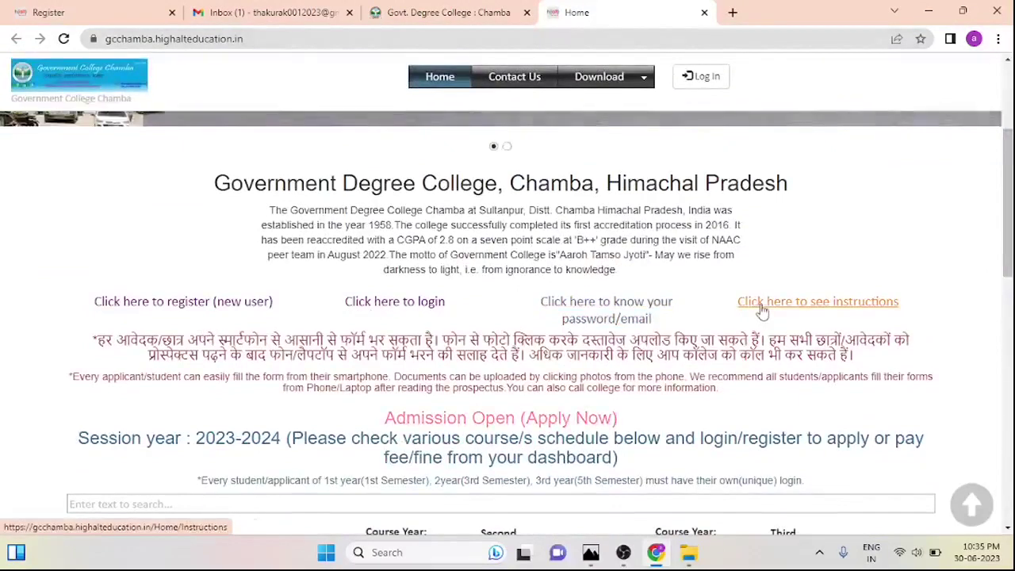
{"action": "left_click", "coordinate": [230, 303]}
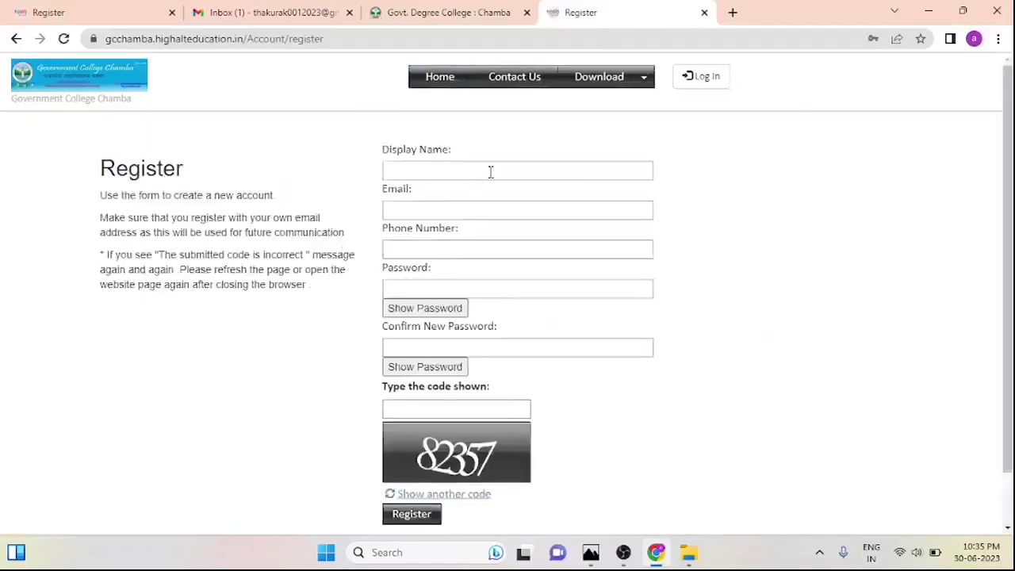
Fill Display Name and Email from the saved autofill suggestions
{"action": "left_click", "coordinate": [490, 172]}
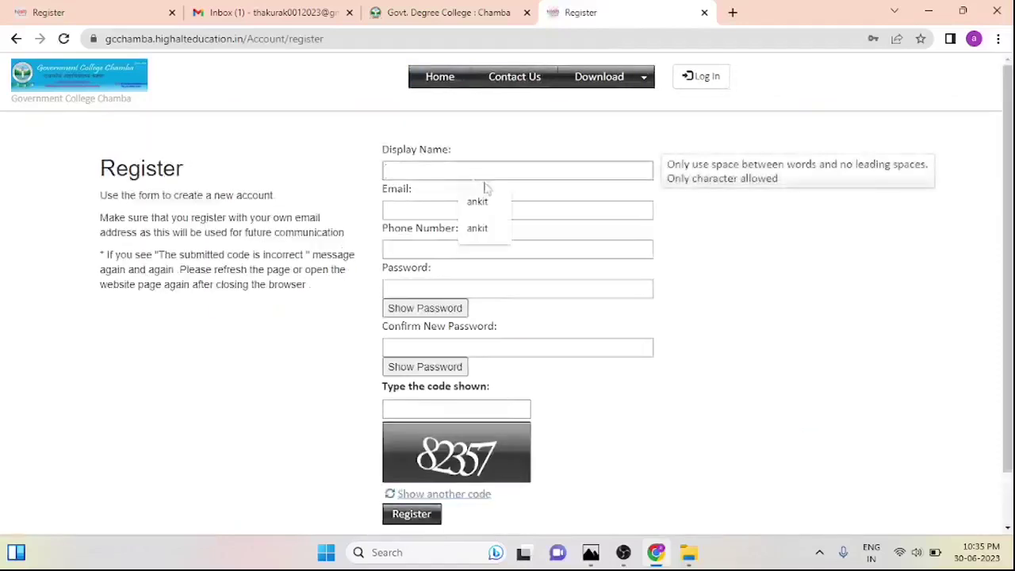
{"action": "left_click", "coordinate": [477, 202]}
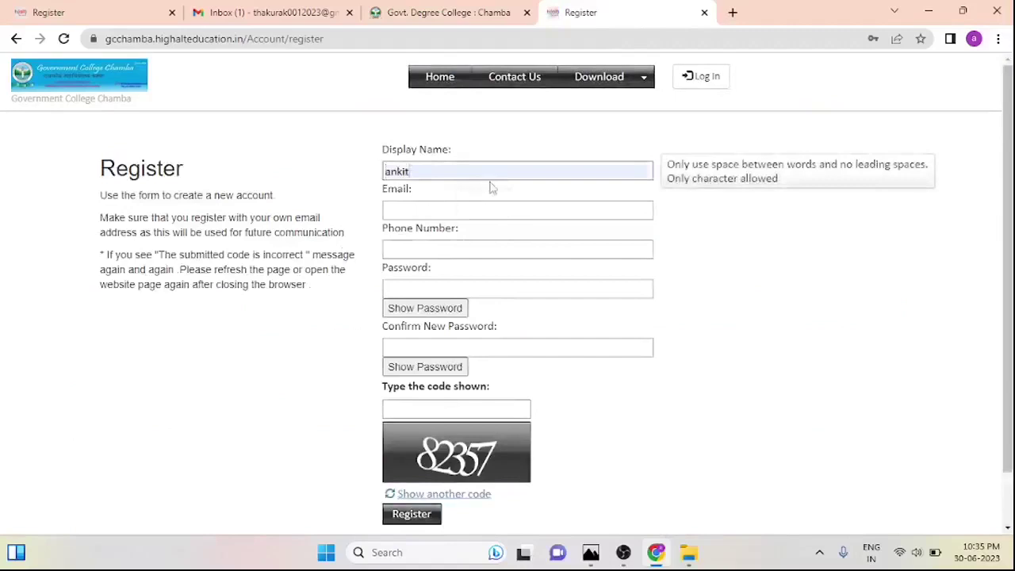
{"action": "key", "text": "BackSpace"}
{"action": "key", "text": "BackSpace"}
{"action": "key", "text": "BackSpace"}
{"action": "key", "text": "BackSpace"}
{"action": "key", "text": "BackSpace"}
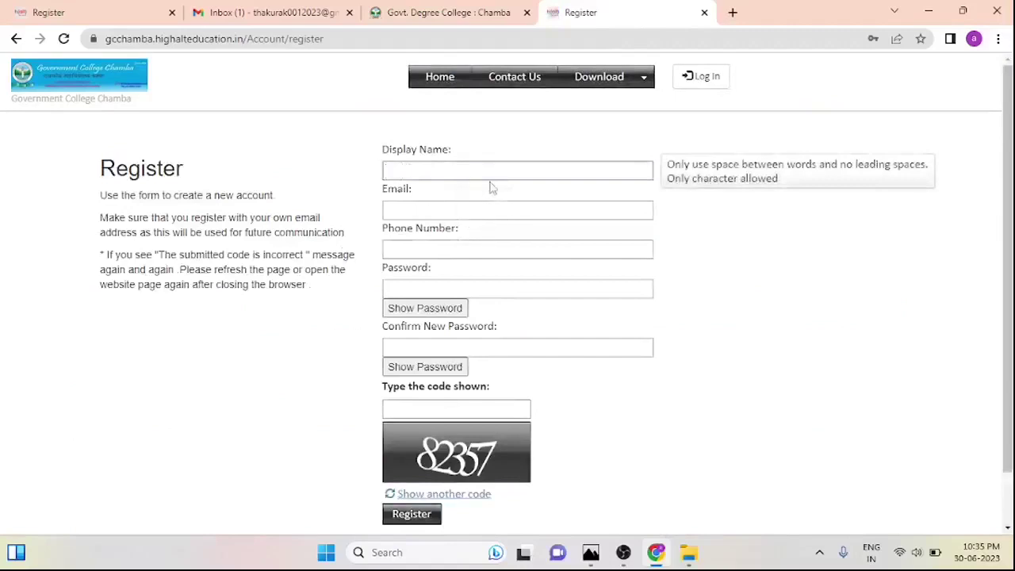
{"action": "type", "text": "ankit"}
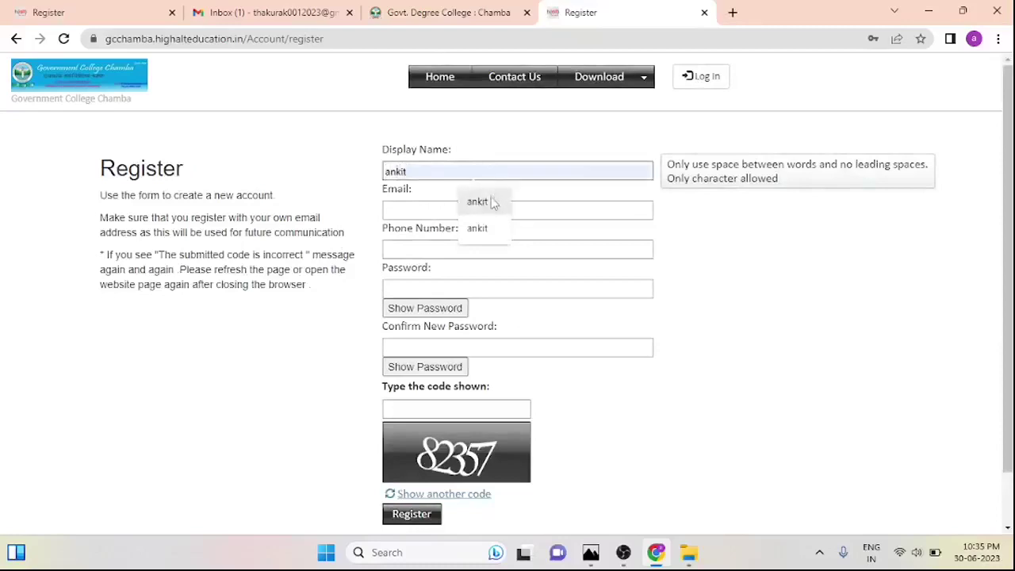
{"action": "left_click", "coordinate": [484, 202]}
{"action": "left_click", "coordinate": [467, 211]}
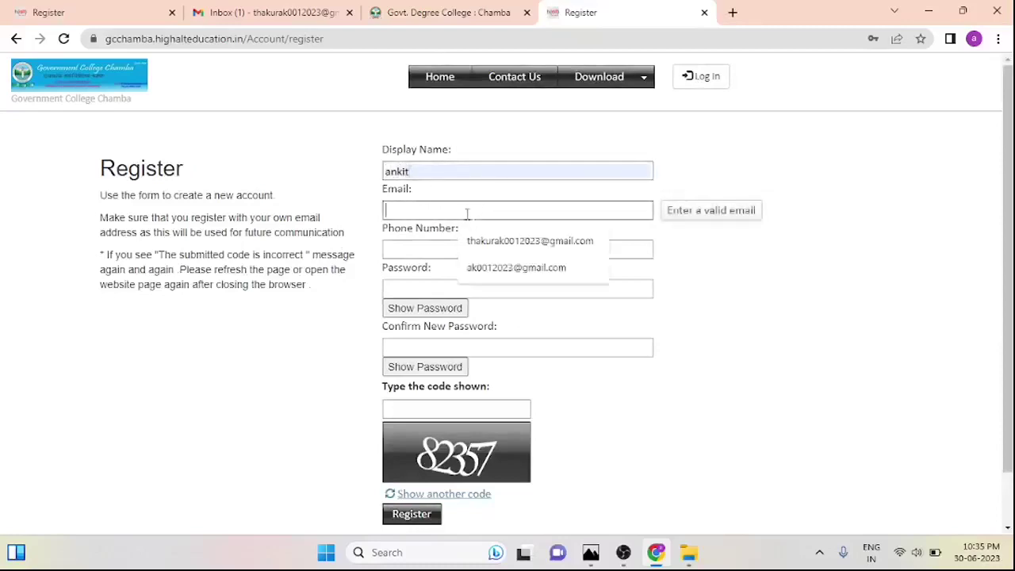
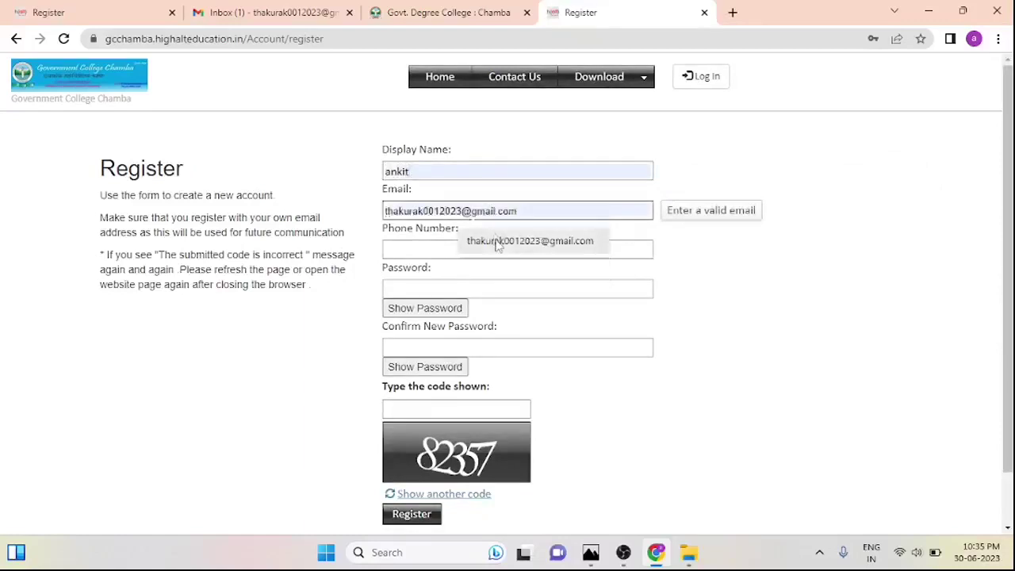
{"action": "left_click", "coordinate": [493, 240]}
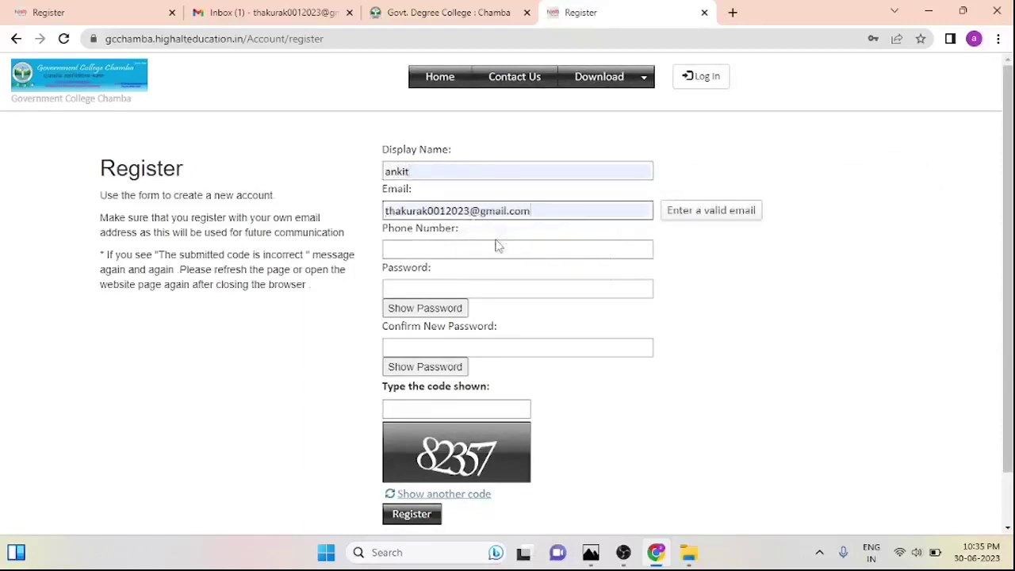
Autofill the Phone Number and Password fields with saved values
{"action": "left_click", "coordinate": [496, 249]}
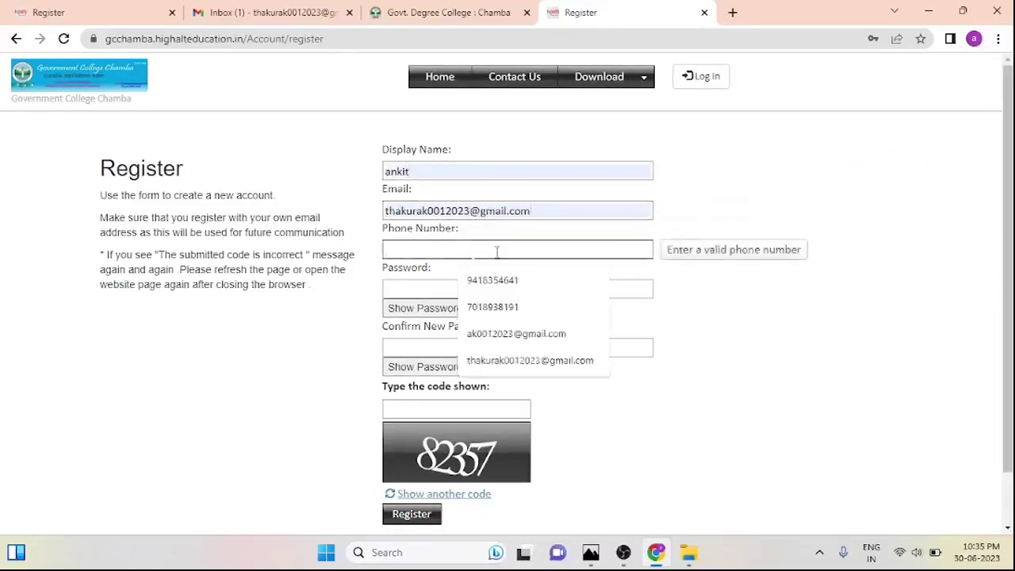
{"action": "type", "text": "9"}
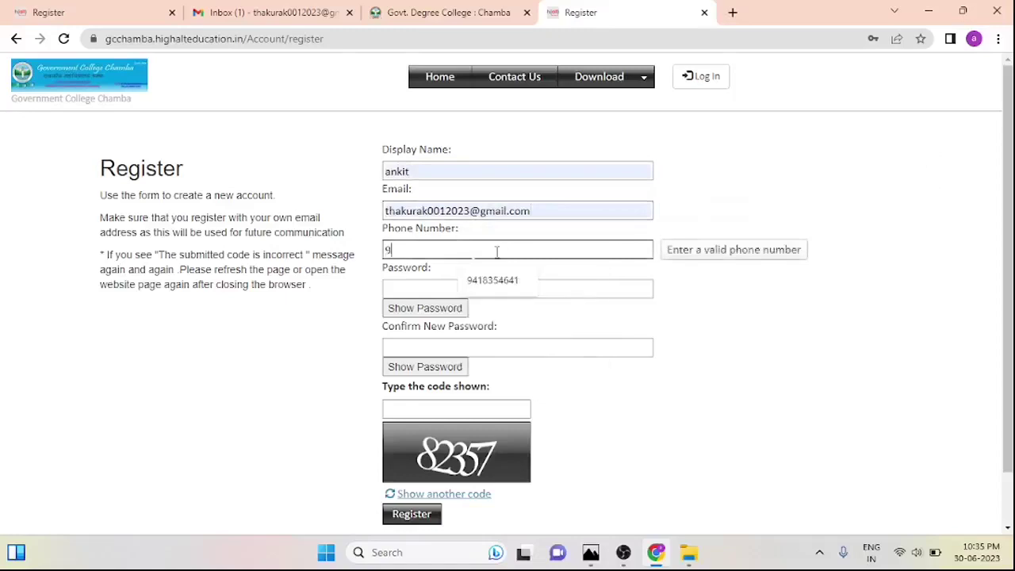
{"action": "key", "text": "BackSpace"}
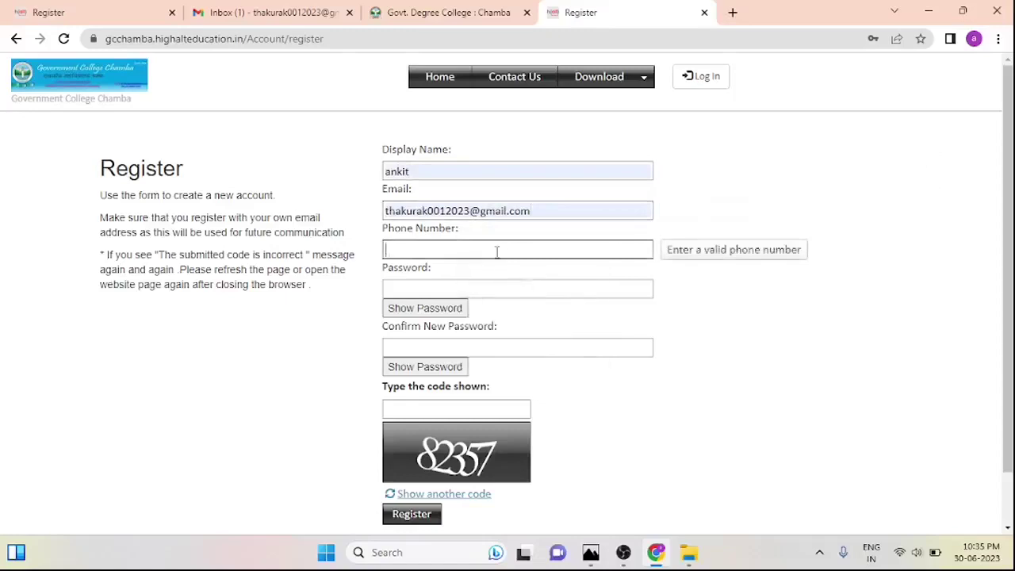
{"action": "left_click", "coordinate": [497, 283]}
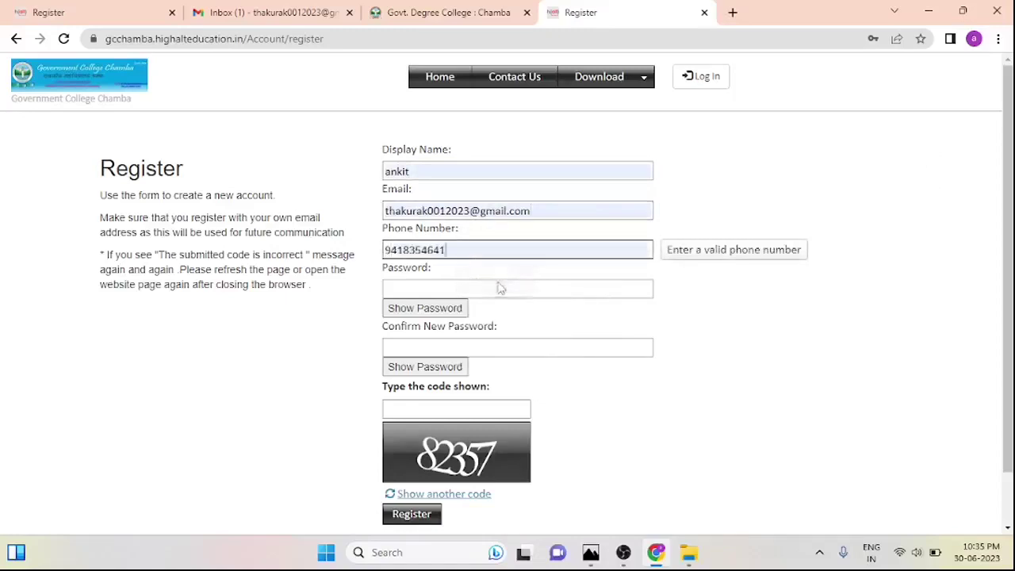
{"action": "left_click", "coordinate": [497, 289]}
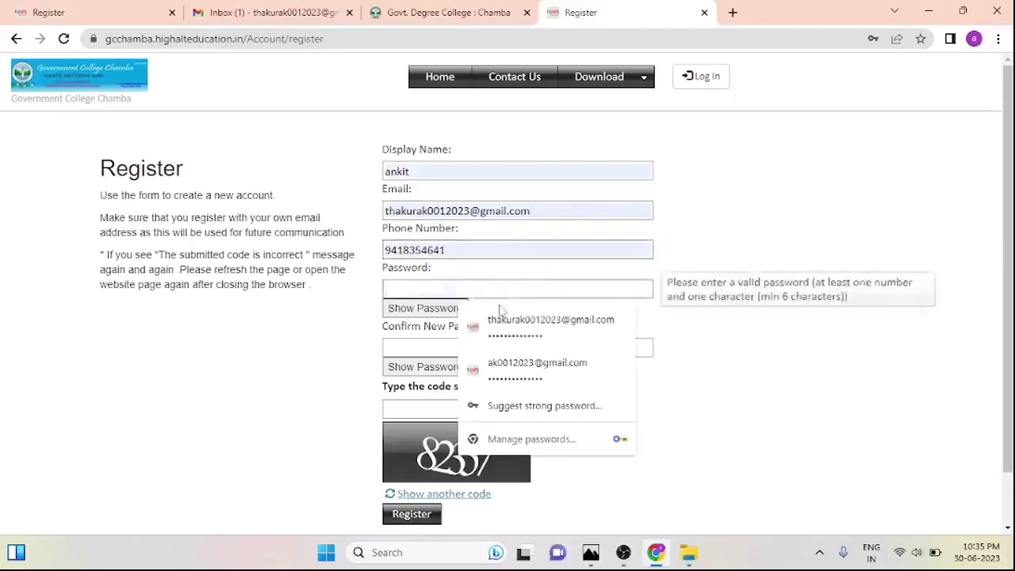
{"action": "left_click", "coordinate": [502, 325]}
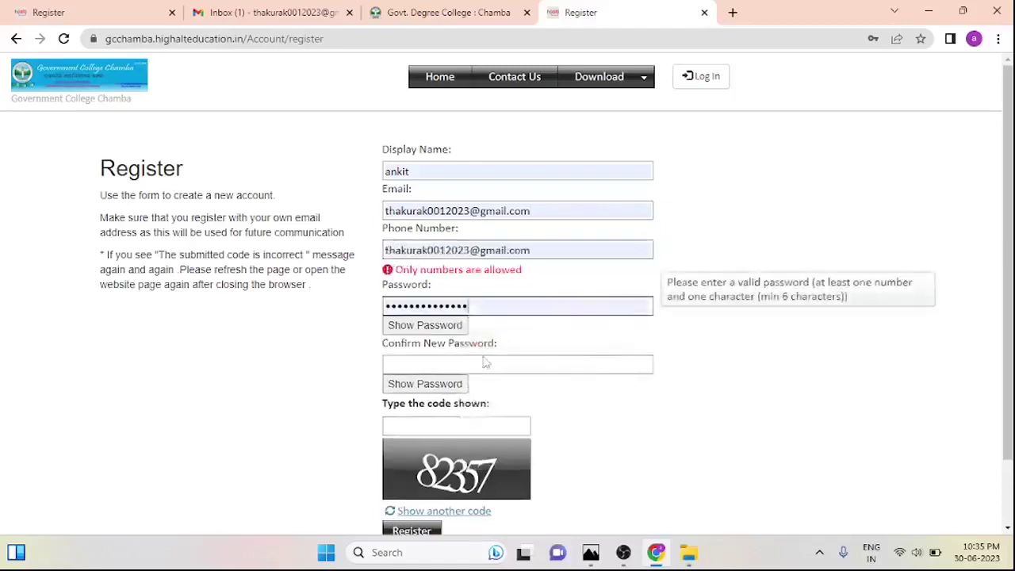
Replace the e-mail wrongly autofilled into Phone Number with the saved phone number
{"action": "left_click", "coordinate": [558, 251]}
{"action": "key", "text": "BackSpace"}
{"action": "key", "text": "BackSpace"}
{"action": "key", "text": "BackSpace"}
{"action": "key", "text": "BackSpace"}
{"action": "key", "text": "BackSpace"}
{"action": "key", "text": "BackSpace"}
{"action": "key", "text": "BackSpace"}
{"action": "key", "text": "BackSpace"}
{"action": "key", "text": "BackSpace"}
{"action": "key", "text": "BackSpace"}
{"action": "key", "text": "BackSpace"}
{"action": "key", "text": "BackSpace"}
{"action": "key", "text": "BackSpace"}
{"action": "key", "text": "BackSpace"}
{"action": "key", "text": "BackSpace"}
{"action": "key", "text": "BackSpace"}
{"action": "key", "text": "BackSpace"}
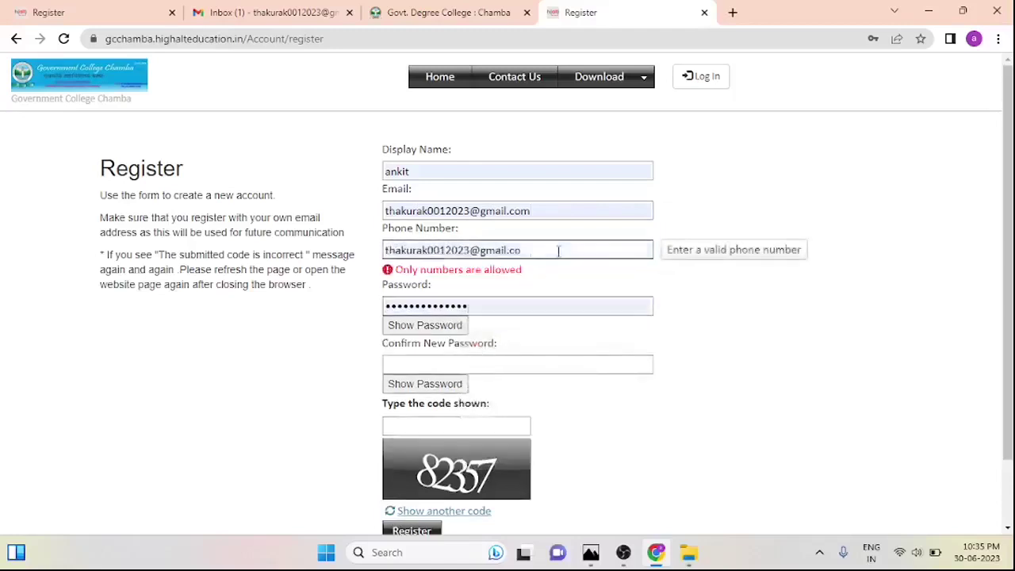
{"action": "key", "text": "BackSpace"}
{"action": "key", "text": "BackSpace"}
{"action": "key", "text": "BackSpace"}
{"action": "key", "text": "BackSpace"}
{"action": "key", "text": "BackSpace"}
{"action": "key", "text": "BackSpace"}
{"action": "key", "text": "BackSpace"}
{"action": "key", "text": "BackSpace"}
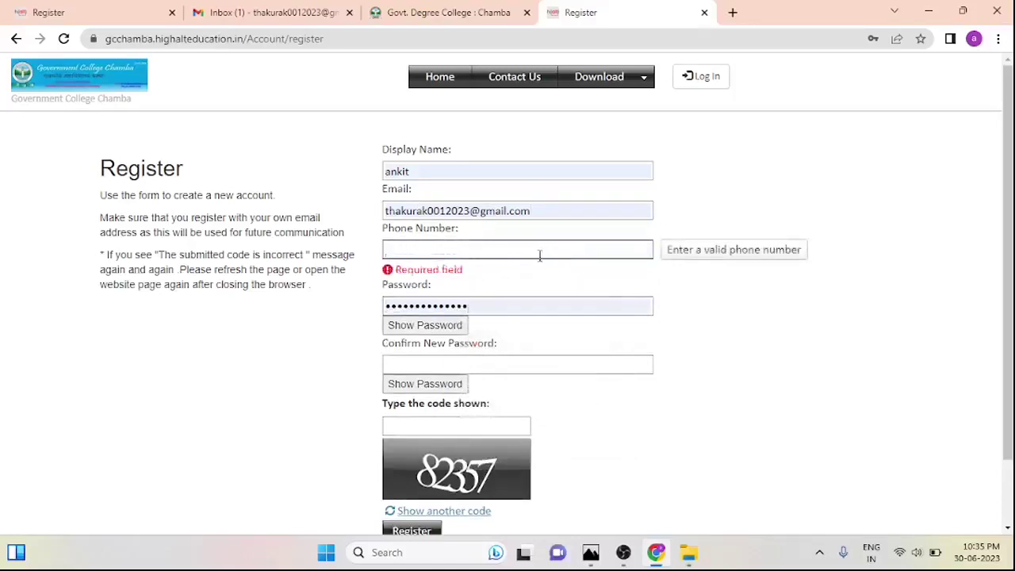
{"action": "left_click", "coordinate": [540, 251]}
{"action": "type", "text": "9"}
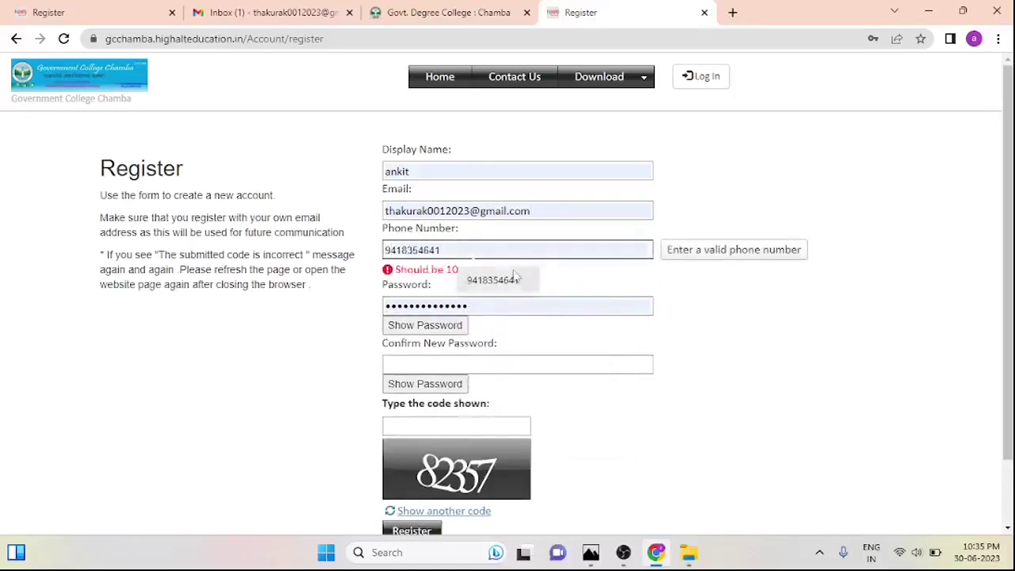
{"action": "left_click", "coordinate": [511, 279]}
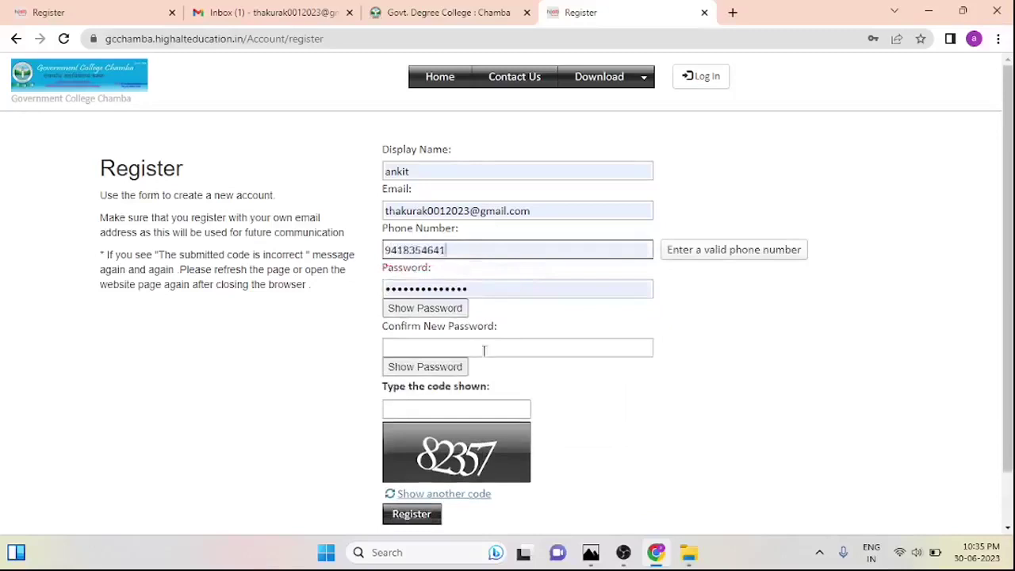
Confirm the password, enter the captcha verification code and submit the Register form
{"action": "left_click", "coordinate": [484, 350]}
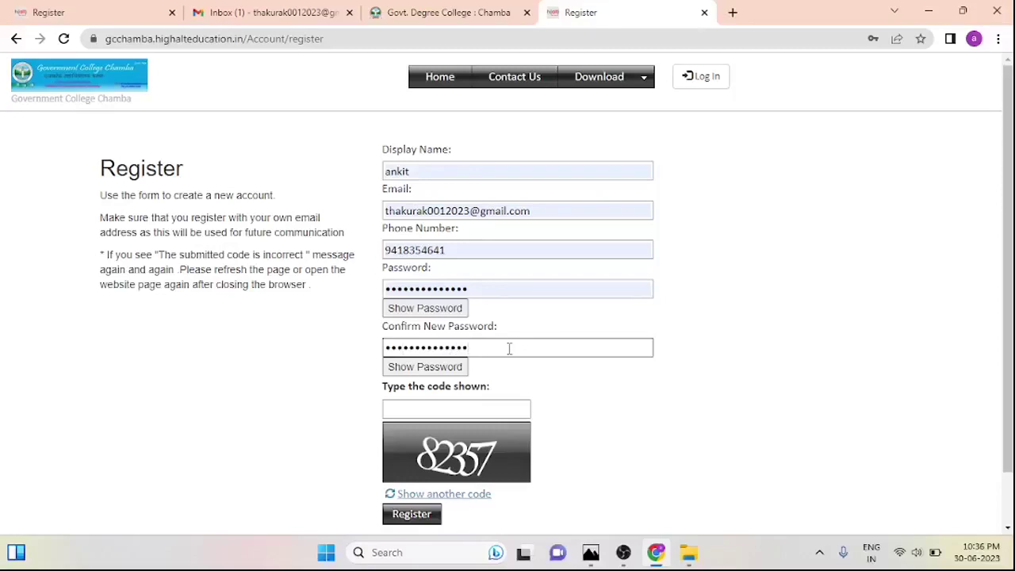
{"action": "left_click", "coordinate": [454, 407]}
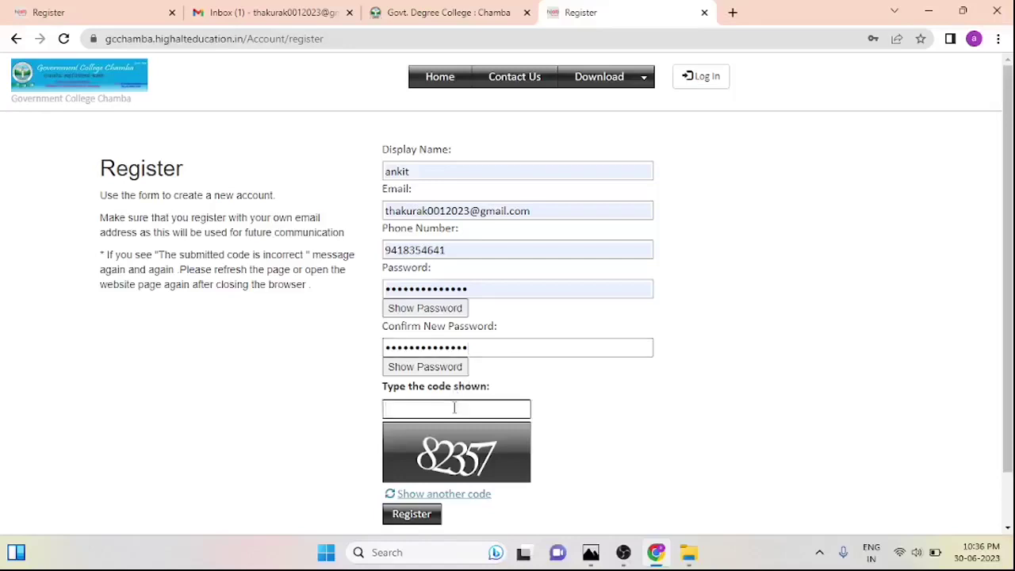
{"action": "type", "text": "82357"}
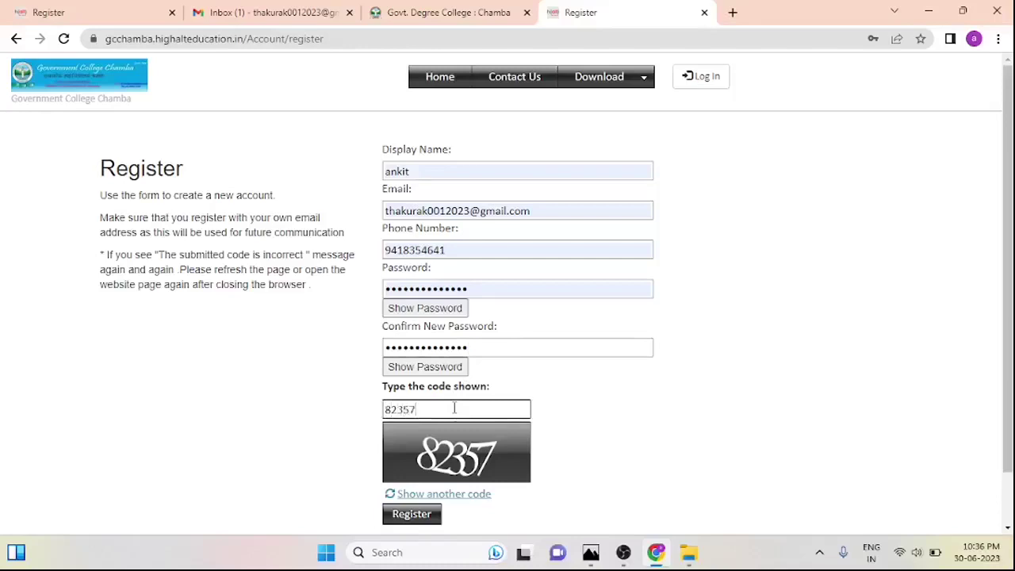
{"action": "left_click", "coordinate": [428, 520]}
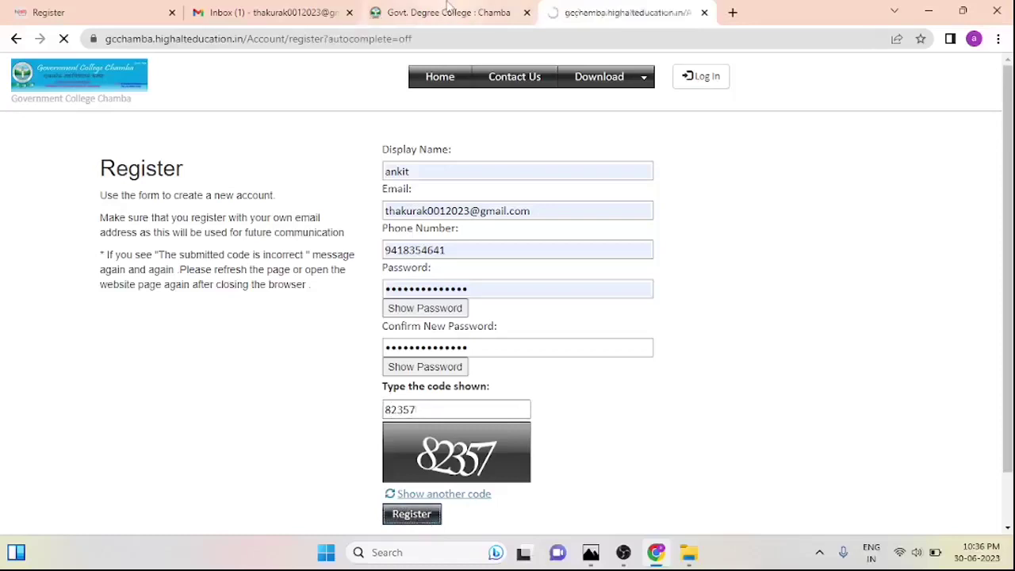
{"action": "left_click", "coordinate": [590, 555]}
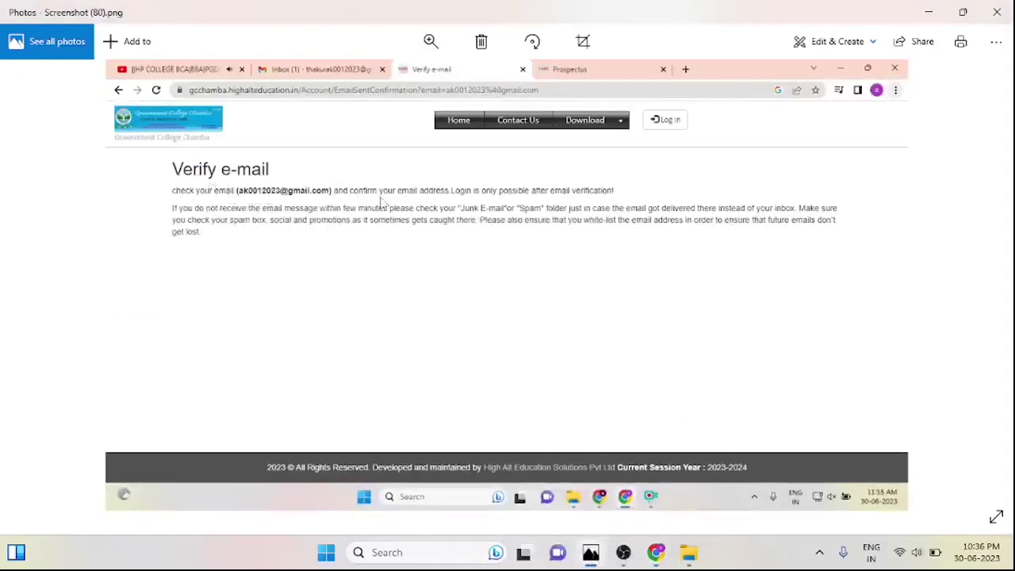
Minimize the Verify e-mail screenshot in Photos and switch to the Gmail inbox tab
{"action": "left_click", "coordinate": [929, 13]}
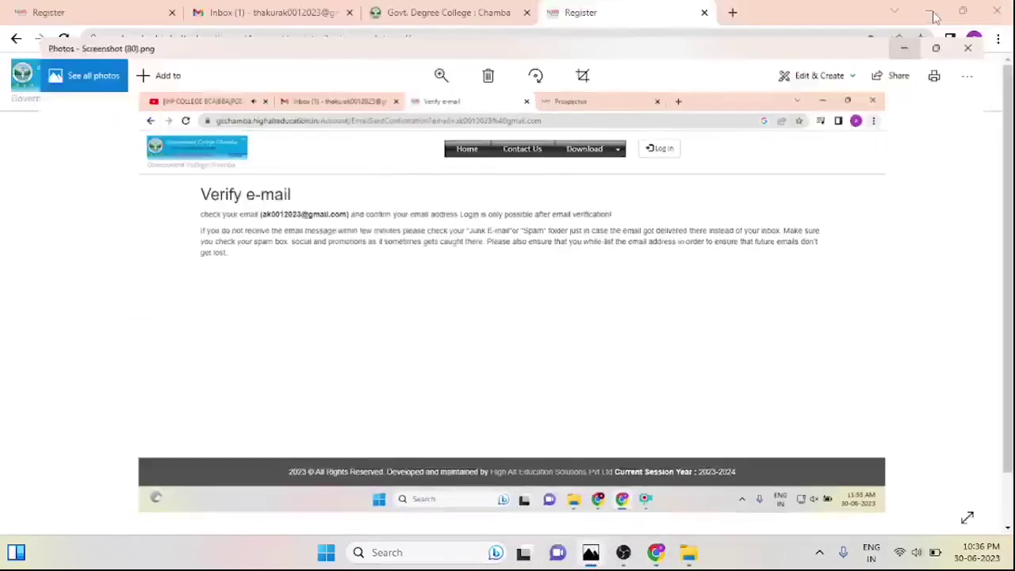
{"action": "left_click", "coordinate": [287, 11]}
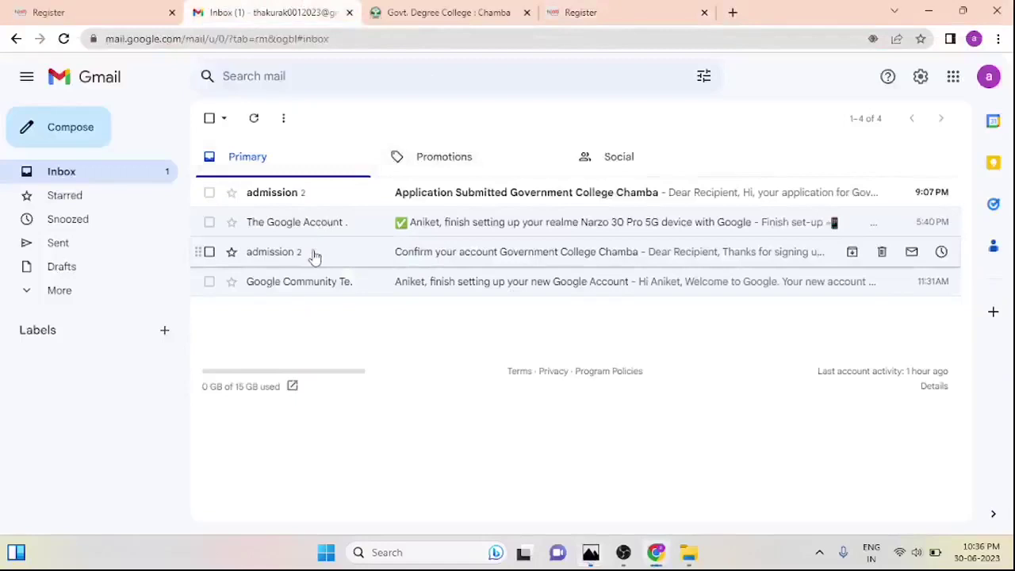
Open the 'Confirm your account Government College Chamba' email and follow its Verify email link
{"action": "left_click", "coordinate": [315, 253]}
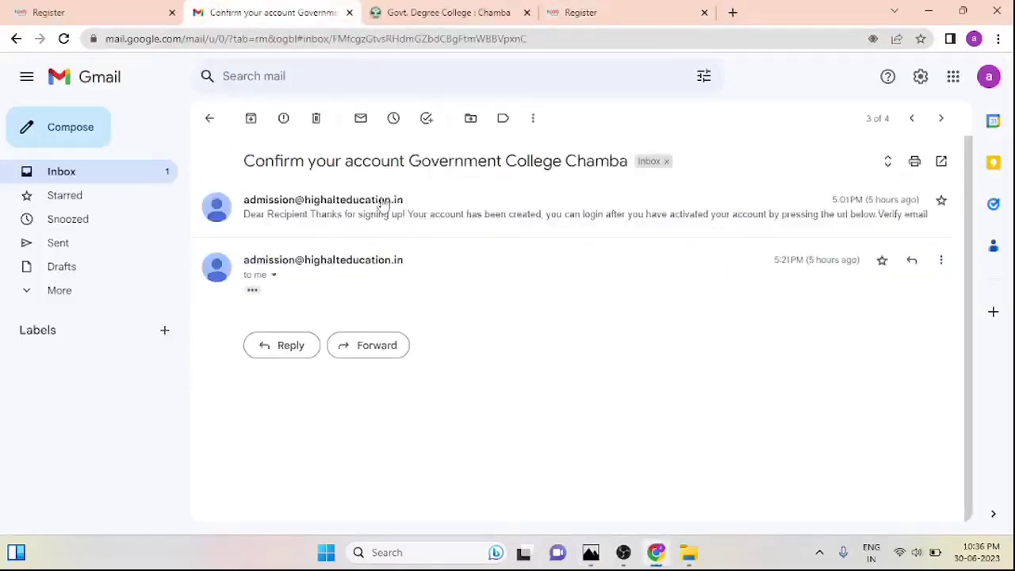
{"action": "left_click", "coordinate": [391, 205]}
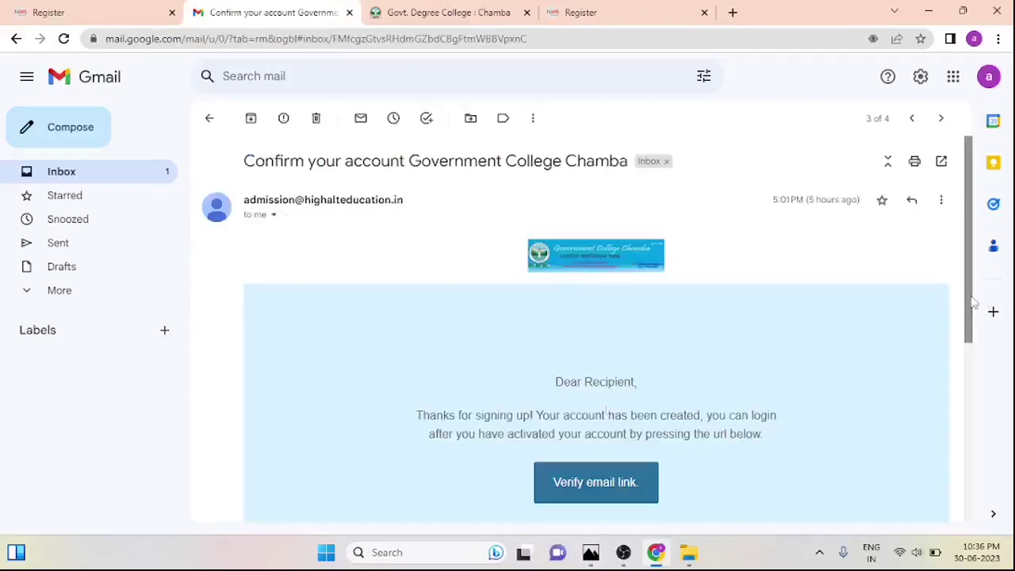
{"action": "scroll", "coordinate": [973, 294], "scroll_direction": "down", "scroll_amount": 2}
{"action": "left_click", "coordinate": [589, 380]}
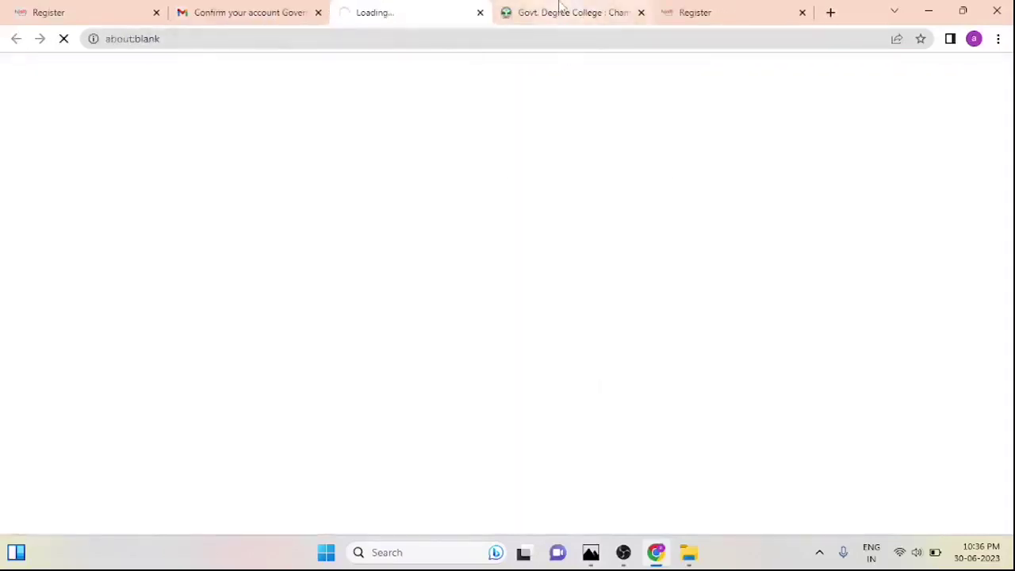
Check the college website tab, then go from the registration tab to the portal's home page
{"action": "left_click", "coordinate": [559, 8]}
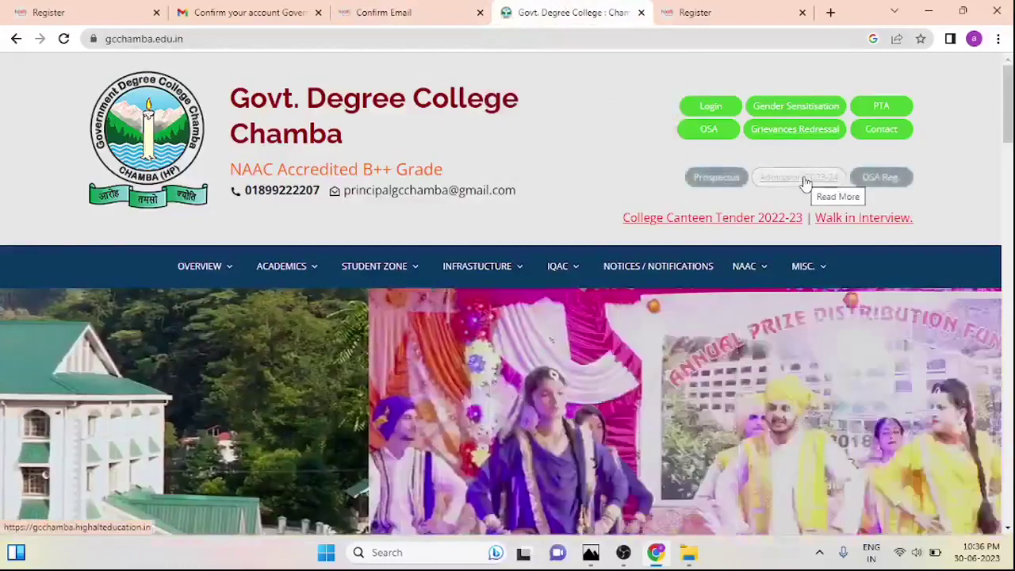
{"action": "left_click", "coordinate": [70, 10]}
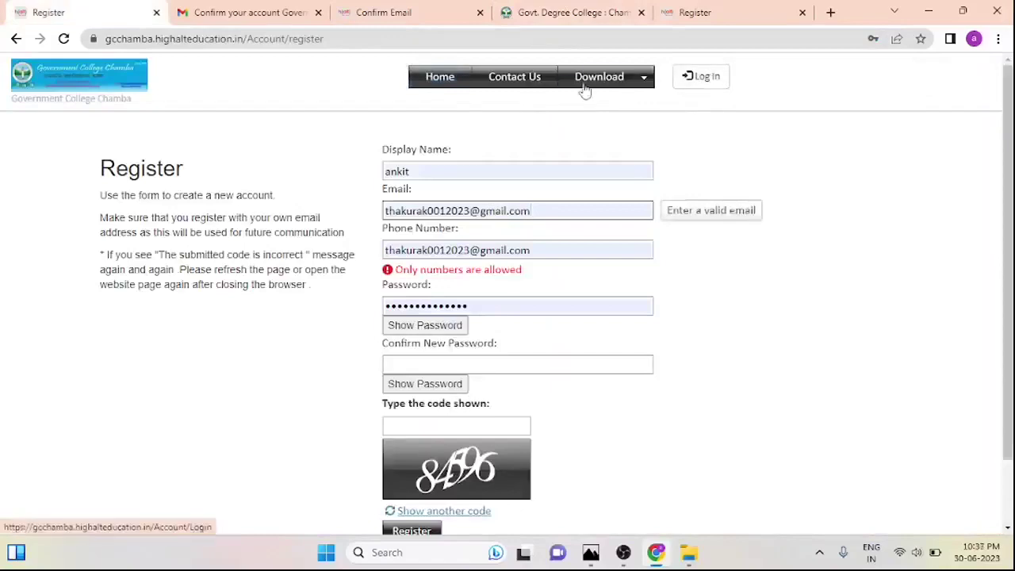
{"action": "left_click", "coordinate": [445, 83]}
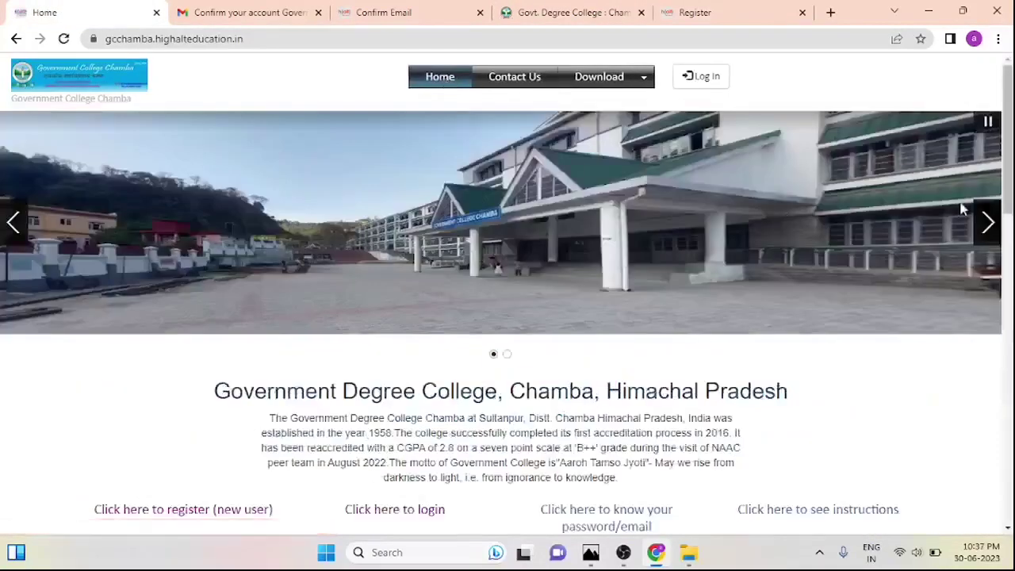
{"action": "scroll", "coordinate": [380, 187], "scroll_direction": "down", "scroll_amount": 4}
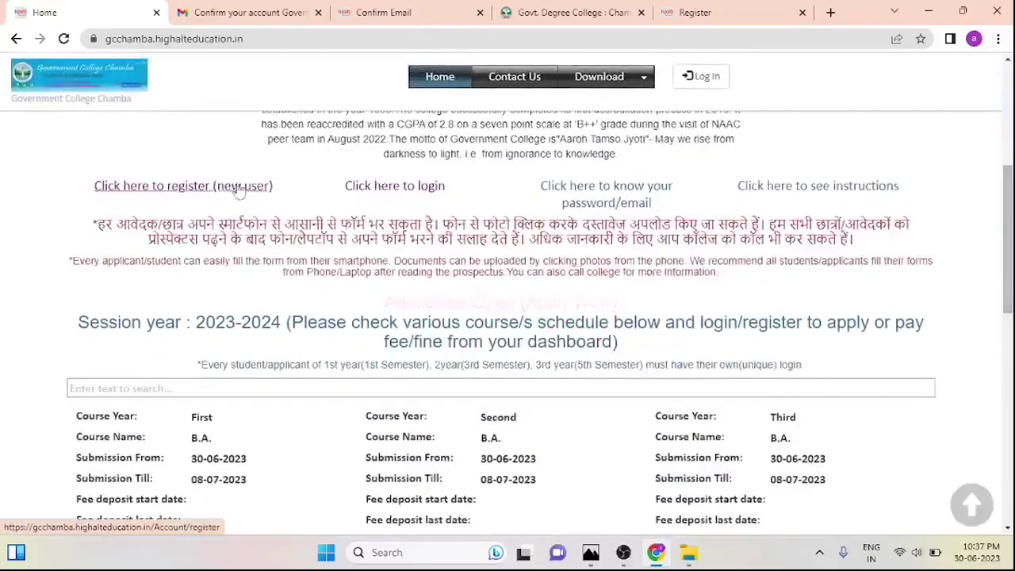
Close the leftover Register tab and return to the Confirm Email page
{"action": "left_click", "coordinate": [694, 12]}
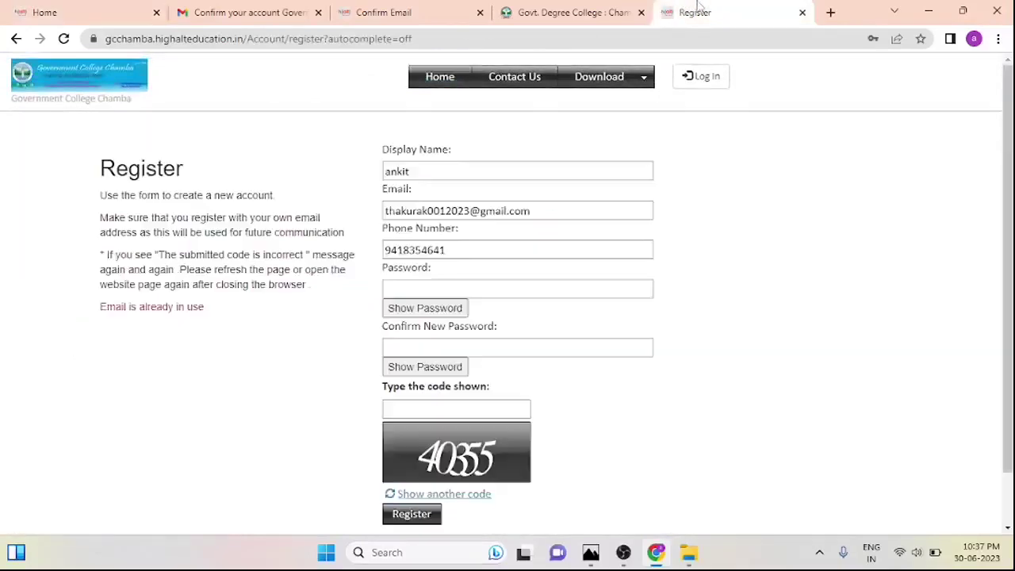
{"action": "left_click", "coordinate": [600, 16]}
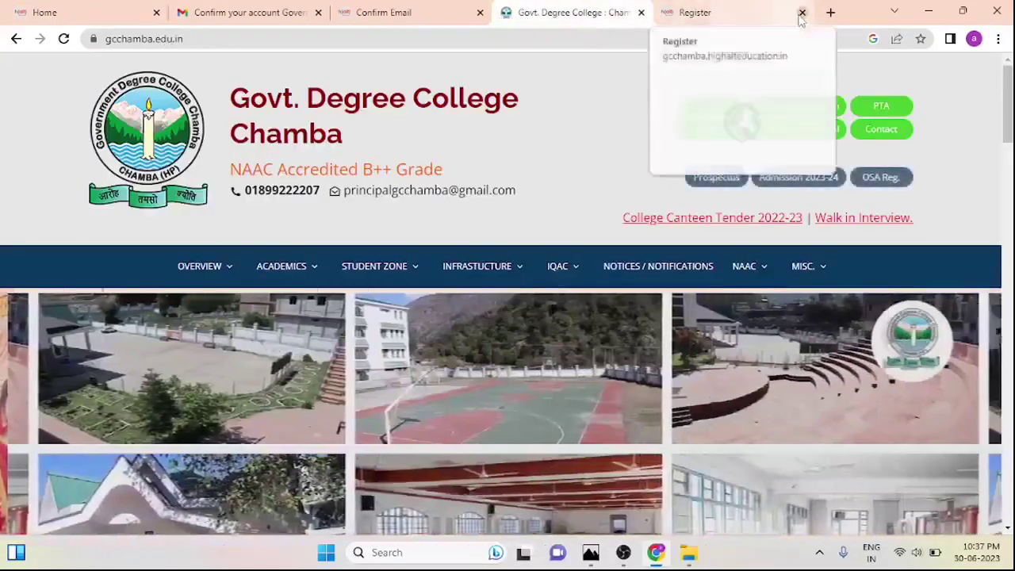
{"action": "left_click", "coordinate": [801, 13]}
{"action": "left_click", "coordinate": [433, 12]}
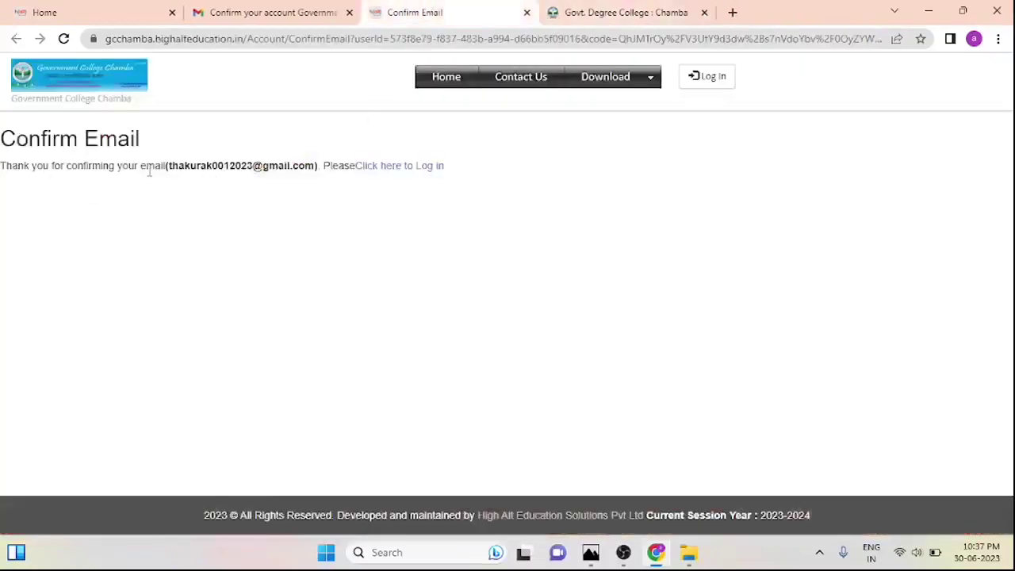
Log in with the saved e-mail, the saved password and the displayed security code
{"action": "left_click", "coordinate": [412, 166]}
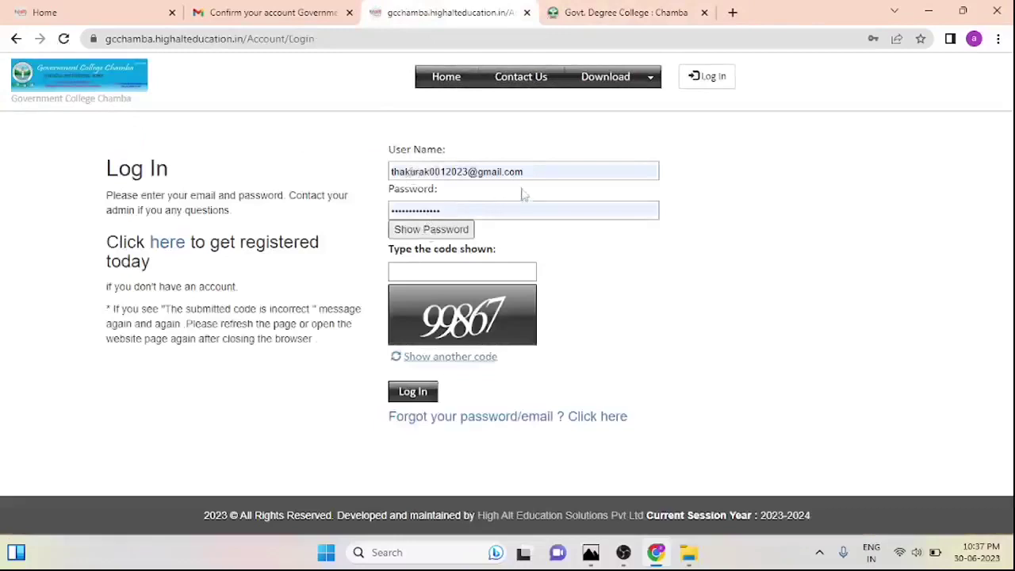
{"action": "left_click", "coordinate": [549, 173]}
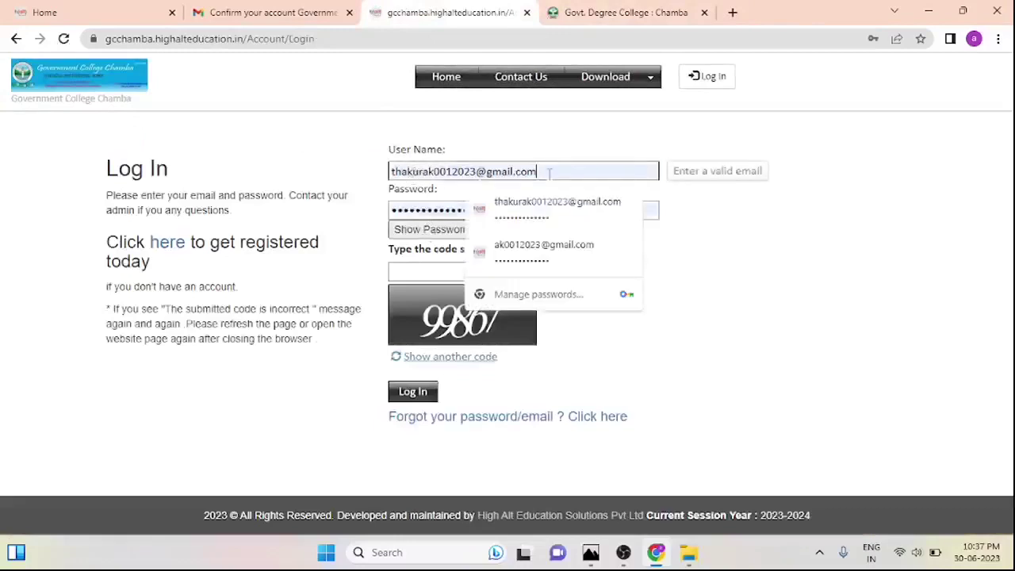
{"action": "left_click", "coordinate": [611, 145]}
{"action": "left_click", "coordinate": [528, 208]}
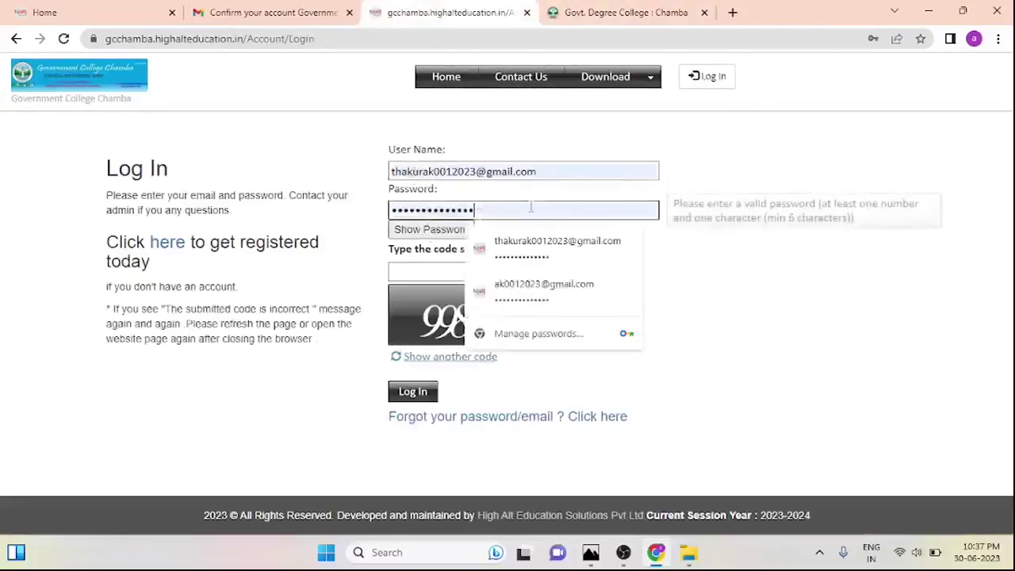
{"action": "left_click", "coordinate": [593, 161]}
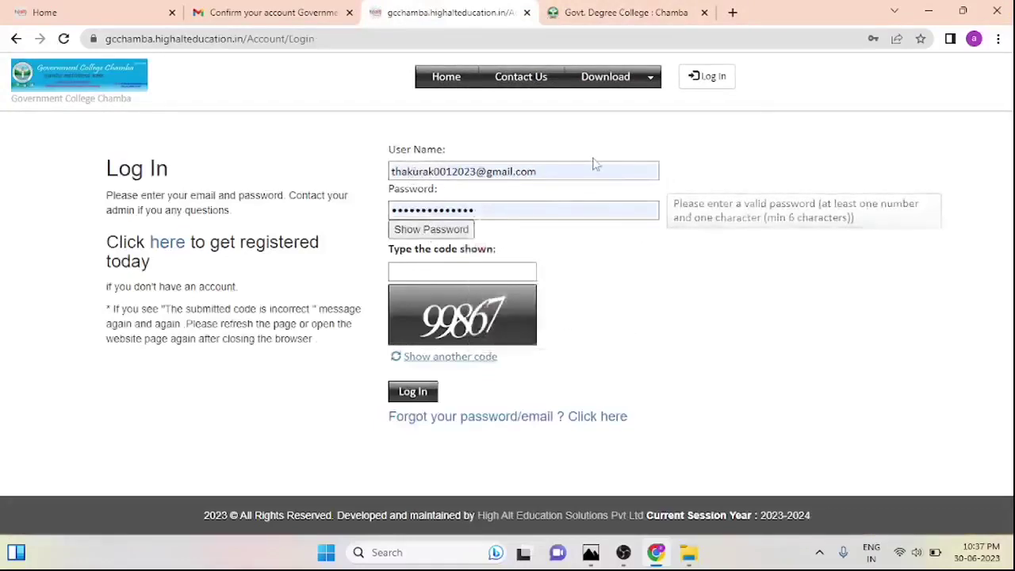
{"action": "left_click", "coordinate": [460, 271]}
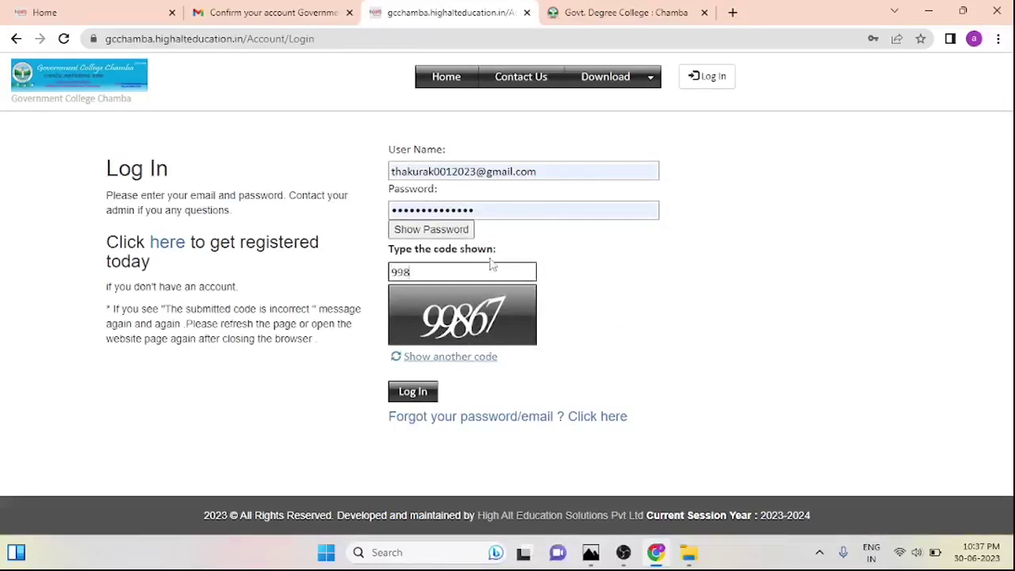
{"action": "left_click", "coordinate": [418, 393]}
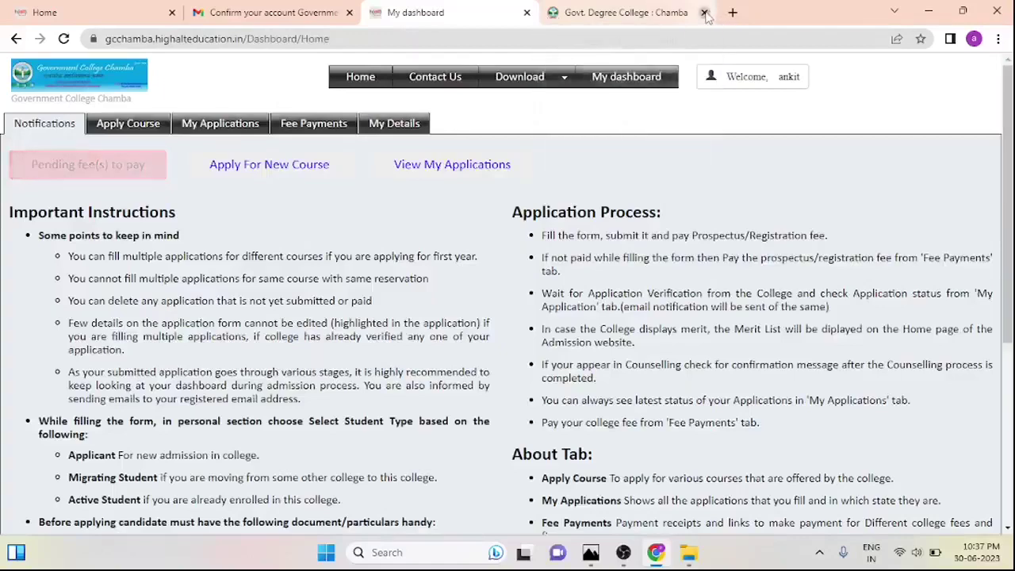
Close the college website tab, read the Notifications instructions and go to Apply Course
{"action": "left_click", "coordinate": [704, 13]}
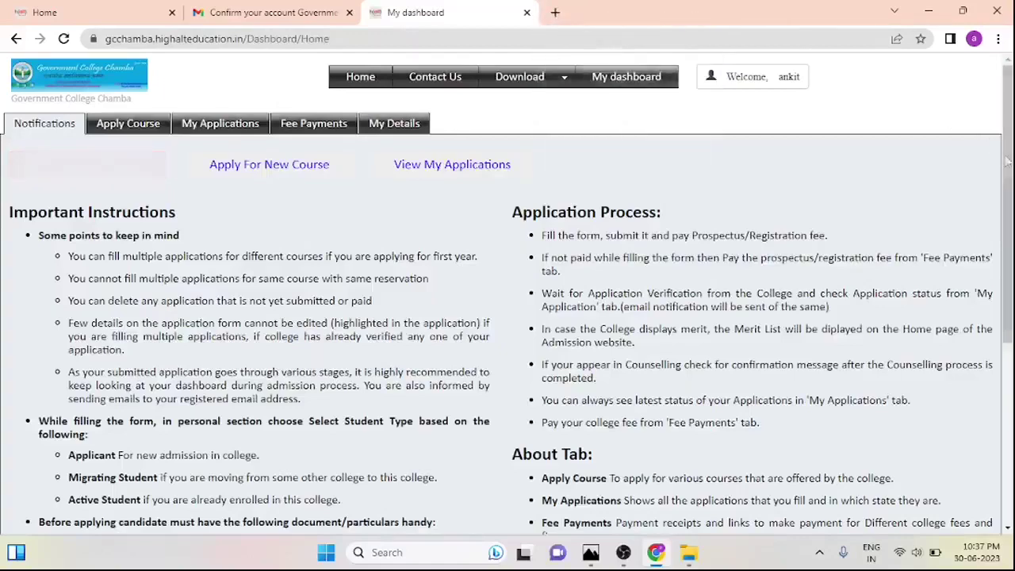
{"action": "scroll", "coordinate": [1008, 165], "scroll_direction": "down", "scroll_amount": 2}
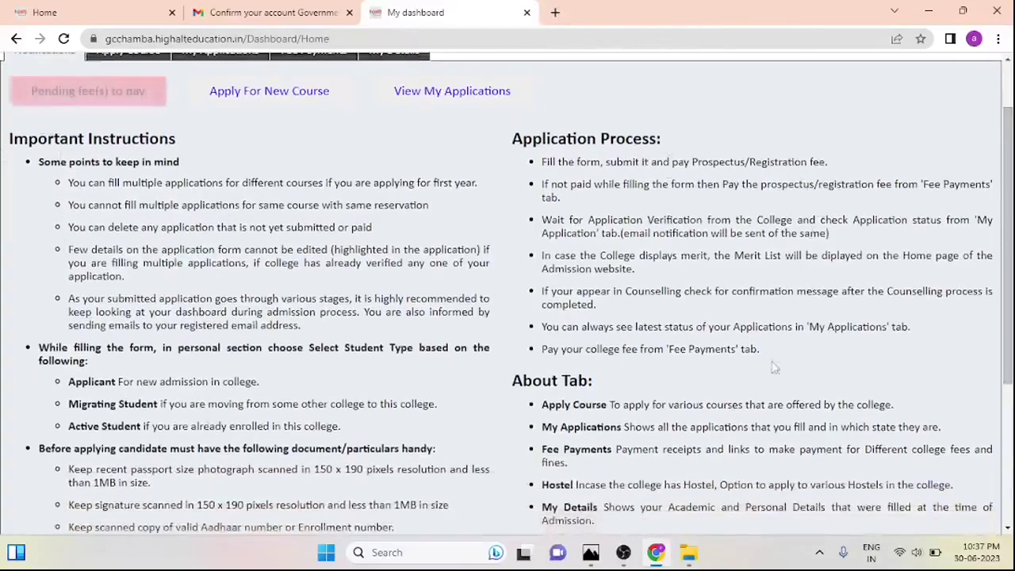
{"action": "scroll", "coordinate": [1009, 238], "scroll_direction": "down", "scroll_amount": 1}
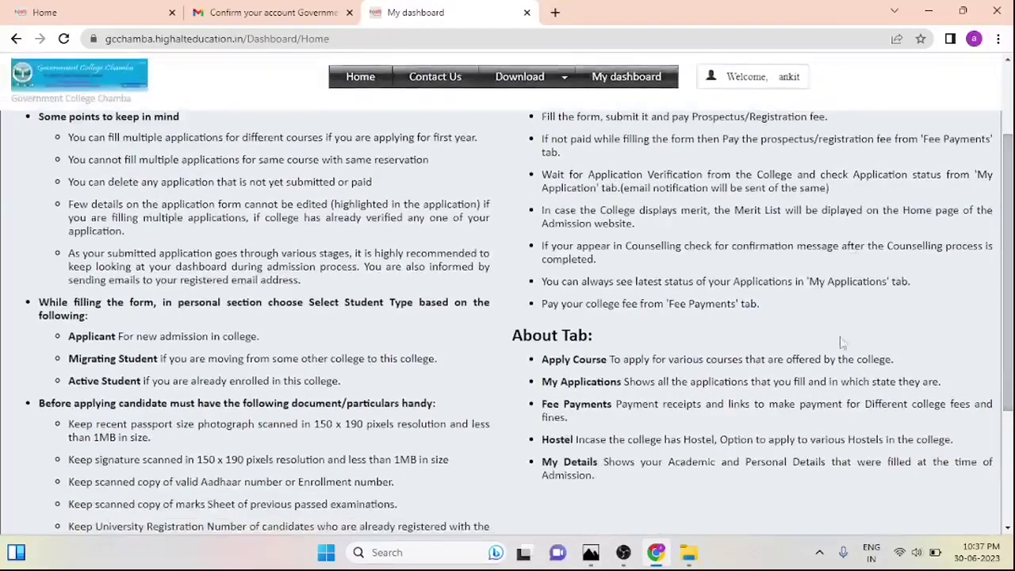
{"action": "scroll", "coordinate": [1002, 355], "scroll_direction": "down", "scroll_amount": 1}
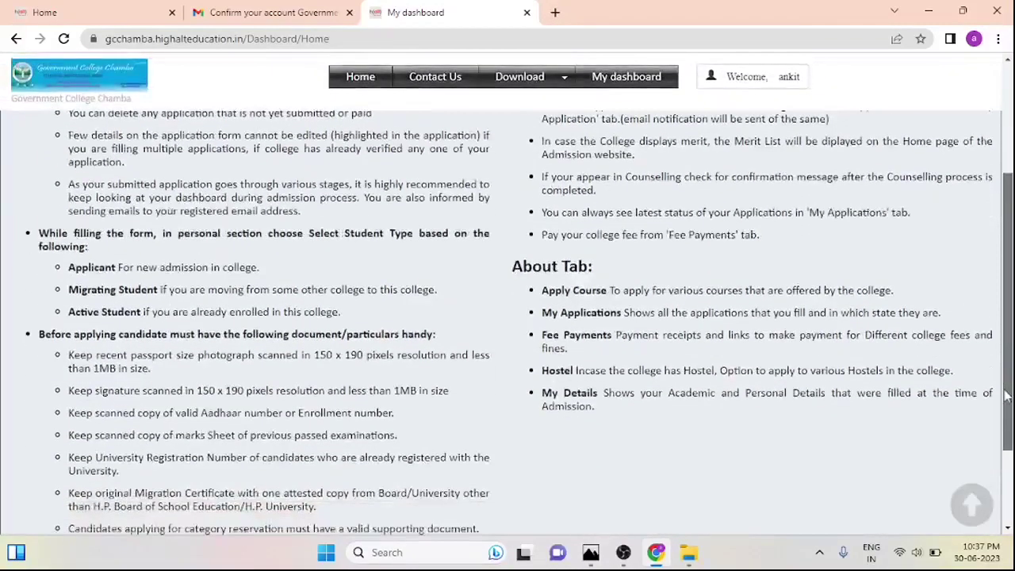
{"action": "left_click_drag", "start_coordinate": [1003, 355], "coordinate": [1003, 248]}
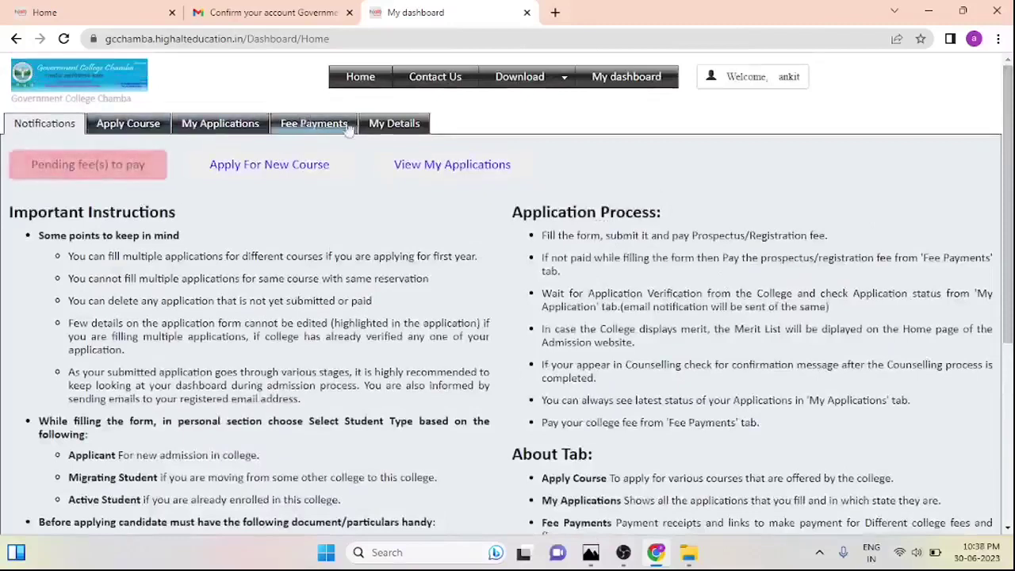
{"action": "left_click", "coordinate": [129, 130]}
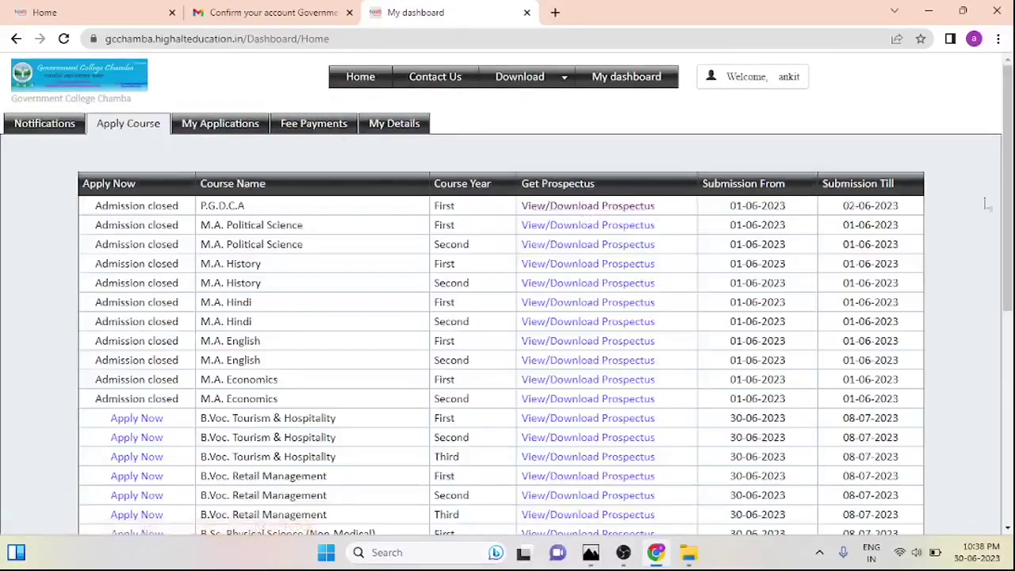
Choose Apply Now on the B.A. First row of the course list
{"action": "left_click_drag", "start_coordinate": [1007, 204], "coordinate": [1006, 417]}
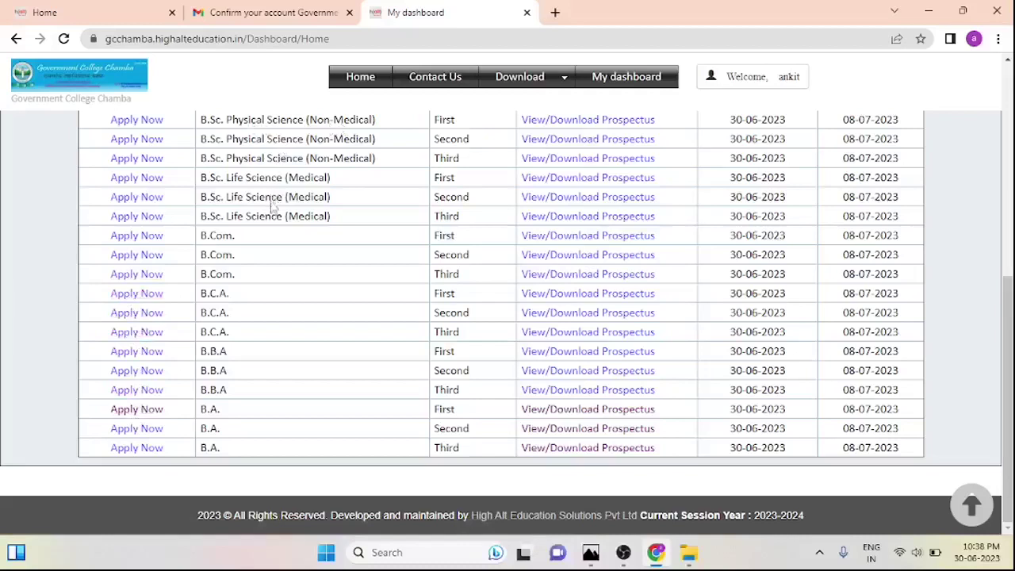
{"action": "left_click", "coordinate": [136, 416]}
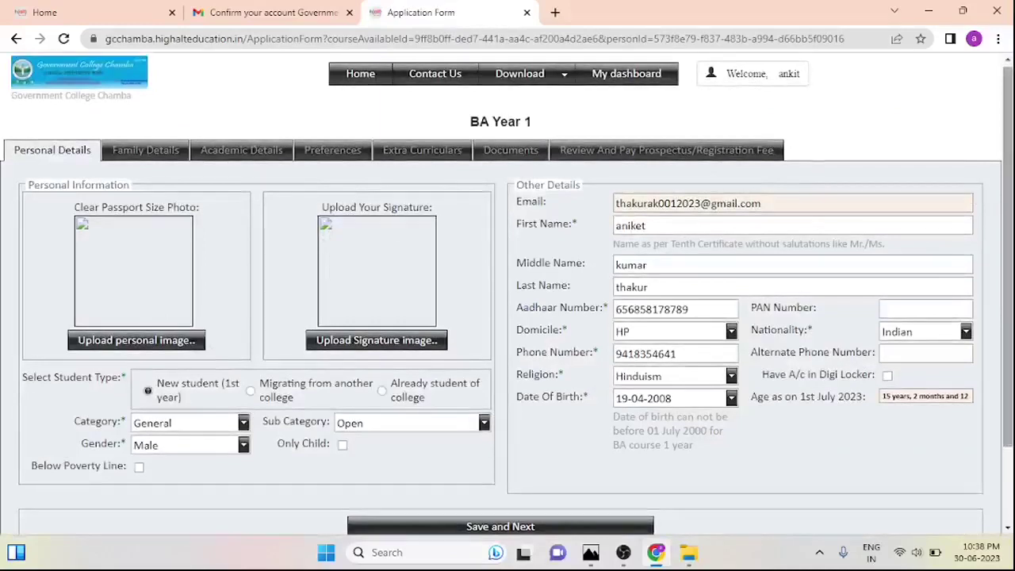
Upload IMG_20180227_163933 as the passport-size photo
{"action": "scroll", "coordinate": [664, 247], "scroll_direction": "down", "scroll_amount": 1}
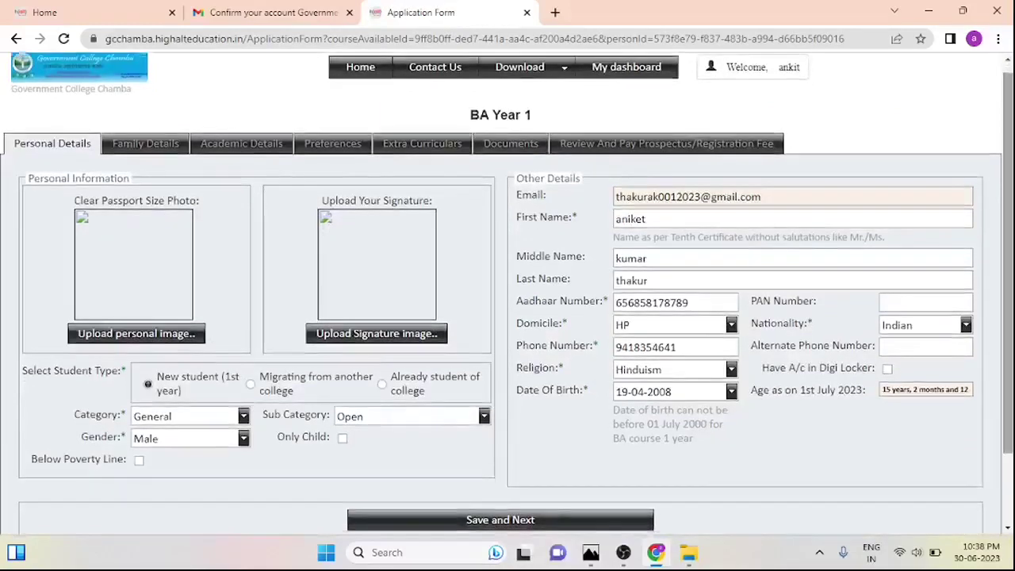
{"action": "left_click", "coordinate": [161, 339]}
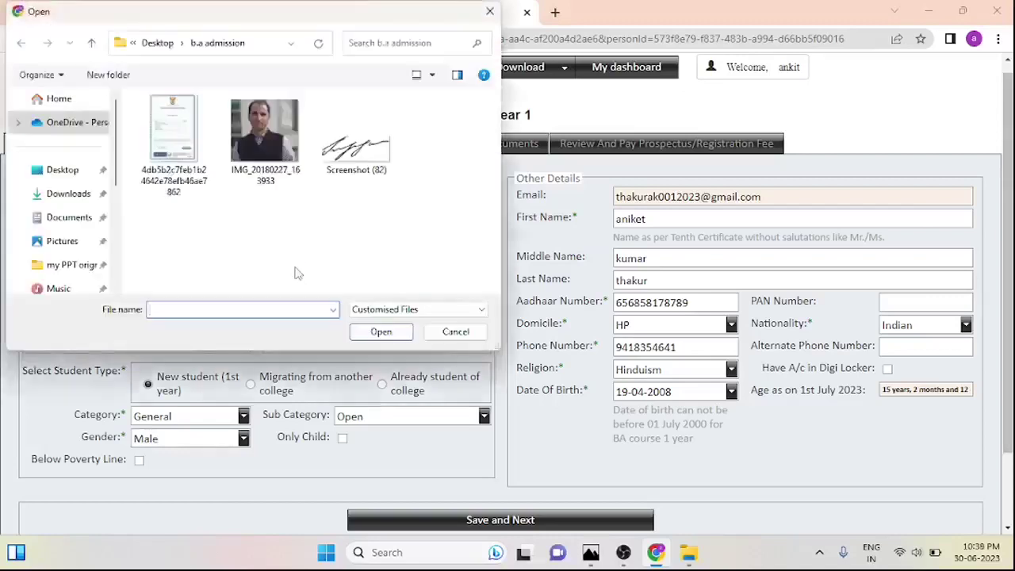
{"action": "left_click", "coordinate": [272, 150]}
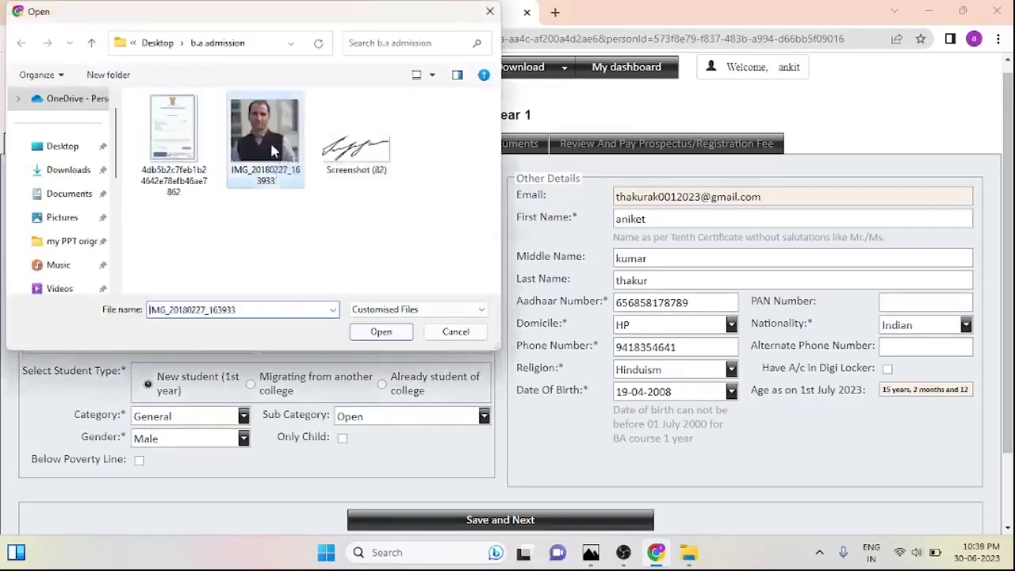
{"action": "left_click", "coordinate": [381, 332]}
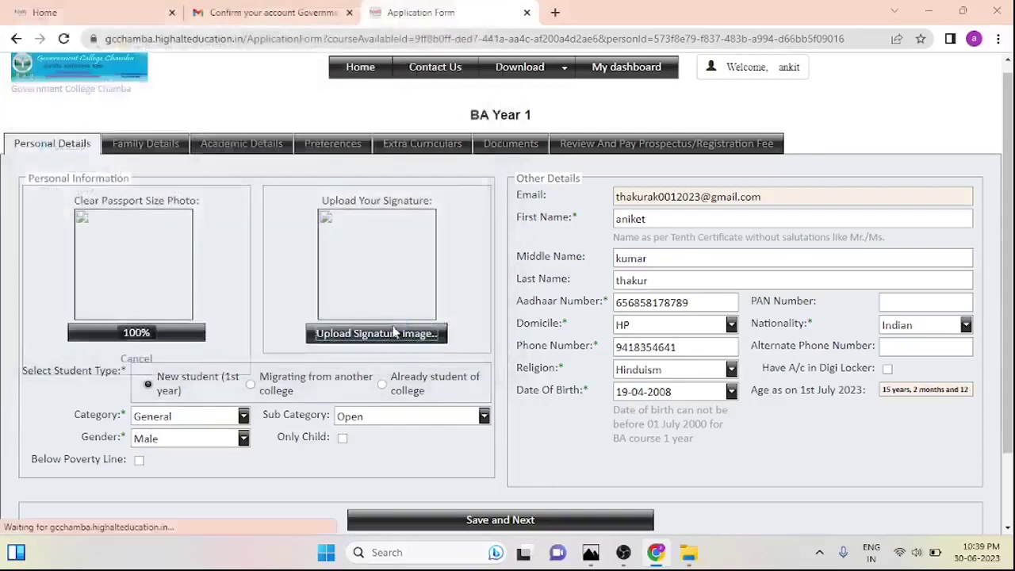
Upload Screenshot (82) as the signature image
{"action": "left_click", "coordinate": [378, 200]}
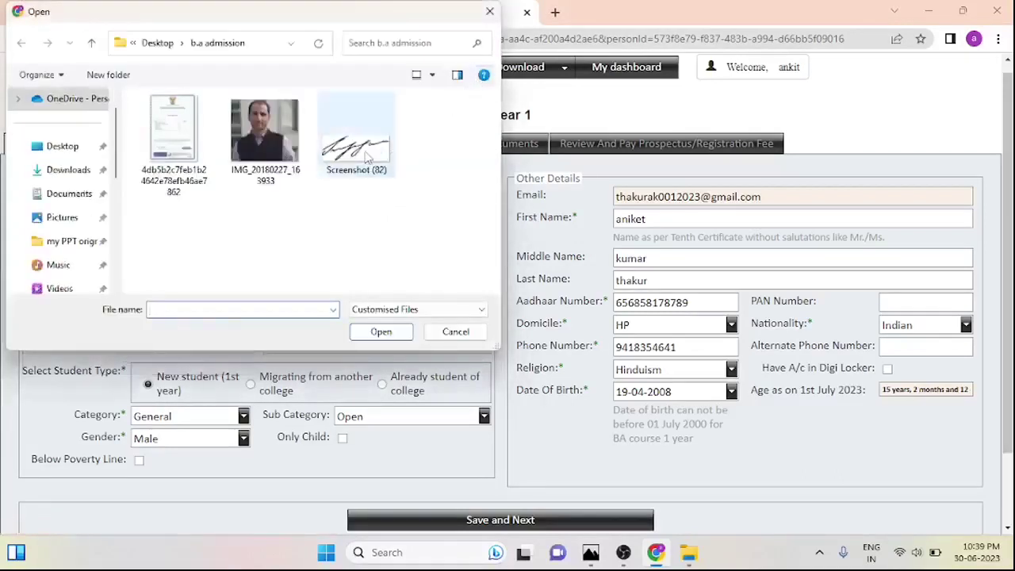
{"action": "double_click", "coordinate": [367, 157]}
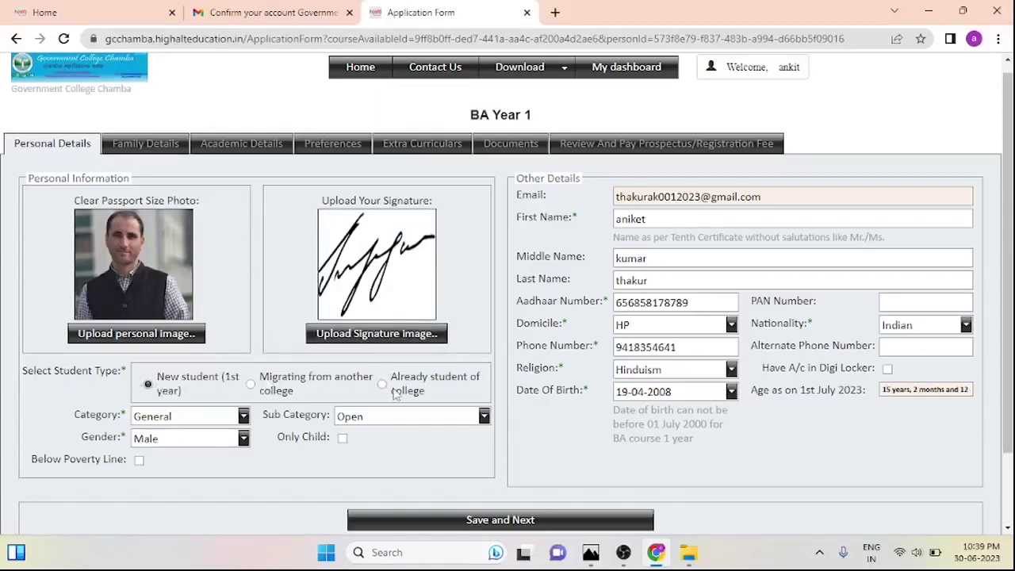
{"action": "left_click", "coordinate": [155, 386]}
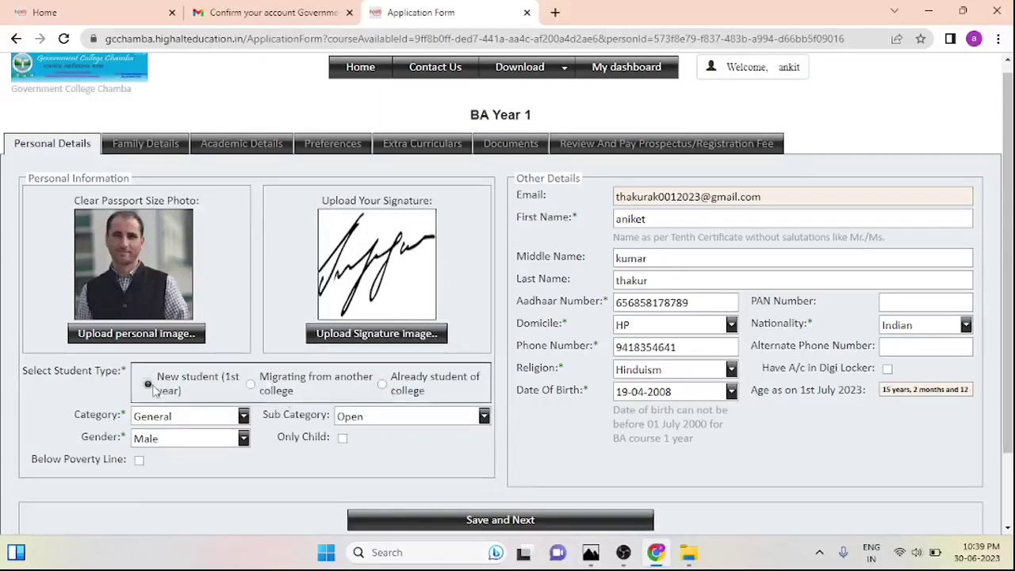
Set student type New, category General, sub-category IRDP and gender Male
{"action": "left_click", "coordinate": [250, 385]}
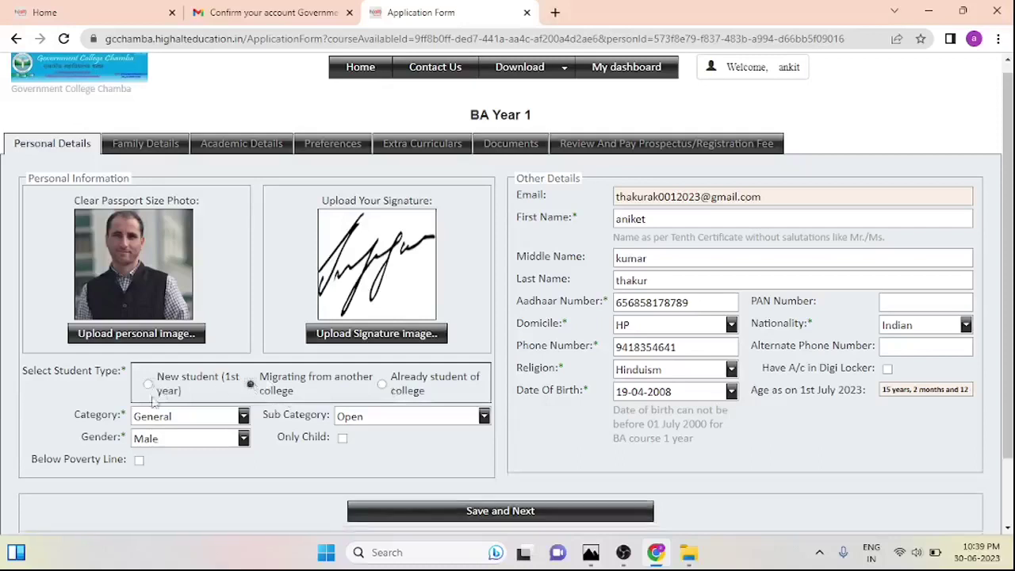
{"action": "left_click", "coordinate": [148, 384]}
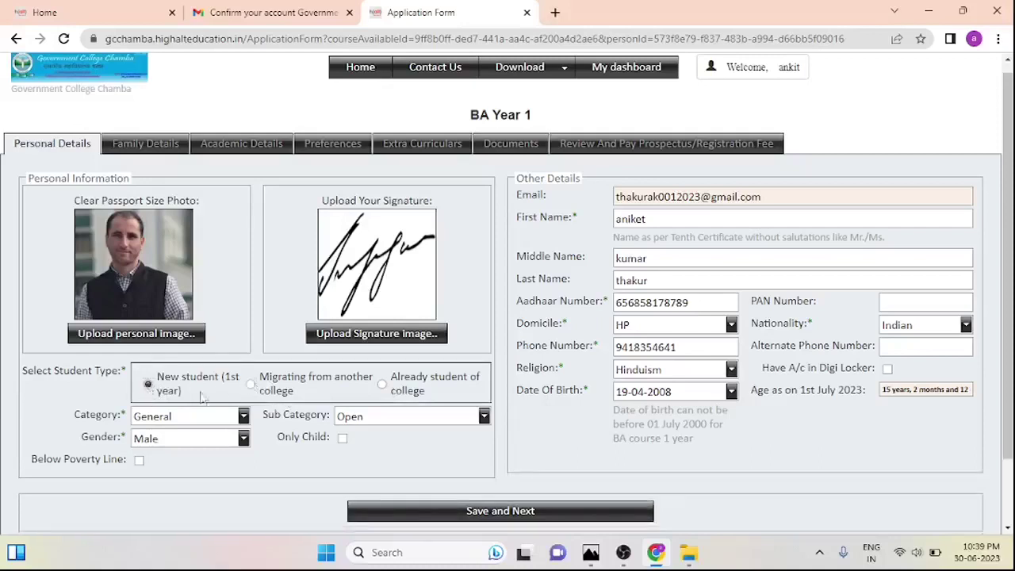
{"action": "left_click", "coordinate": [244, 416]}
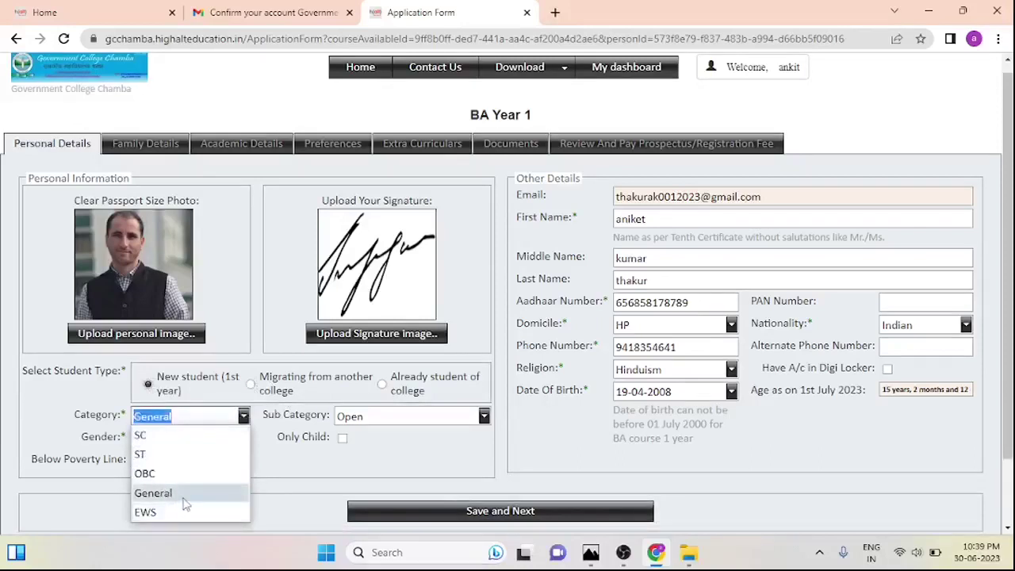
{"action": "left_click", "coordinate": [183, 500]}
{"action": "left_click", "coordinate": [483, 416]}
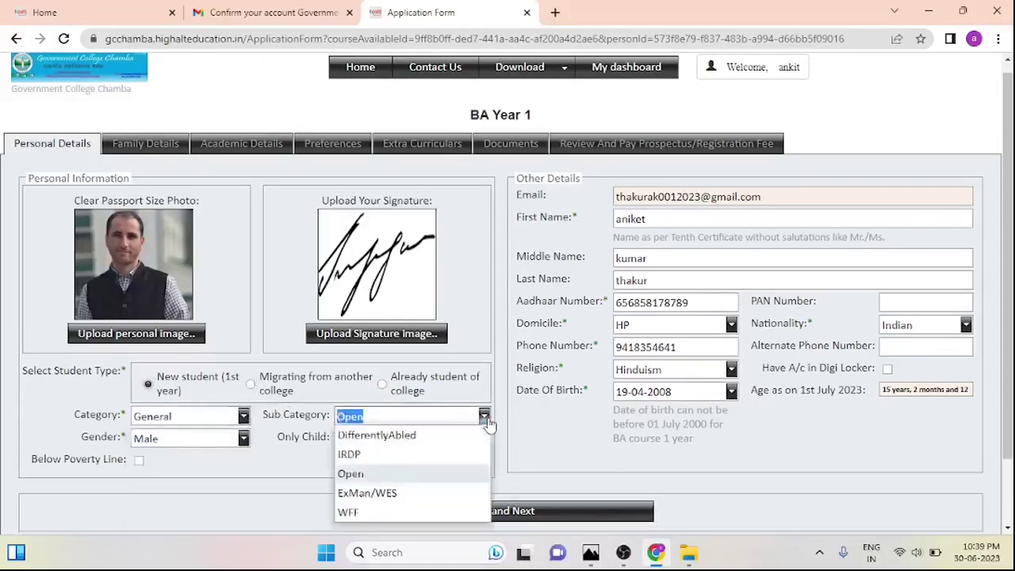
{"action": "left_click", "coordinate": [394, 455]}
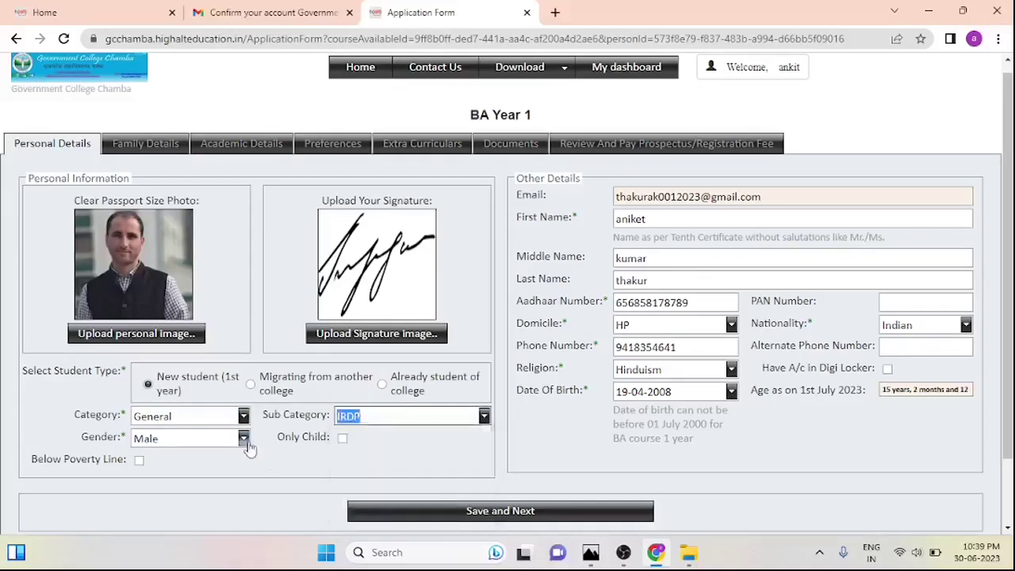
{"action": "left_click", "coordinate": [242, 439]}
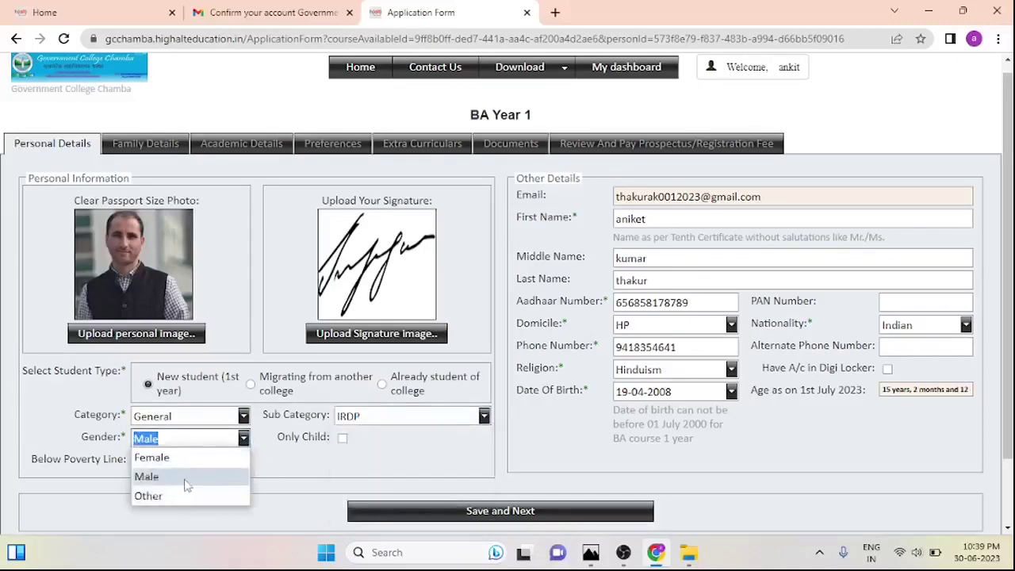
{"action": "left_click", "coordinate": [184, 483]}
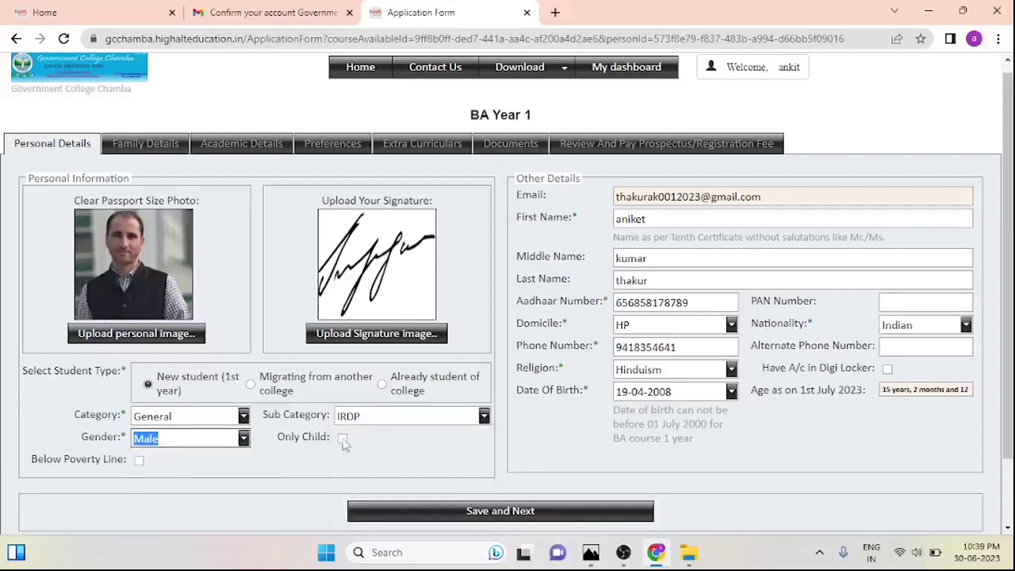
Leave Only Child and Below Poverty Line both unticked
{"action": "left_click", "coordinate": [343, 441]}
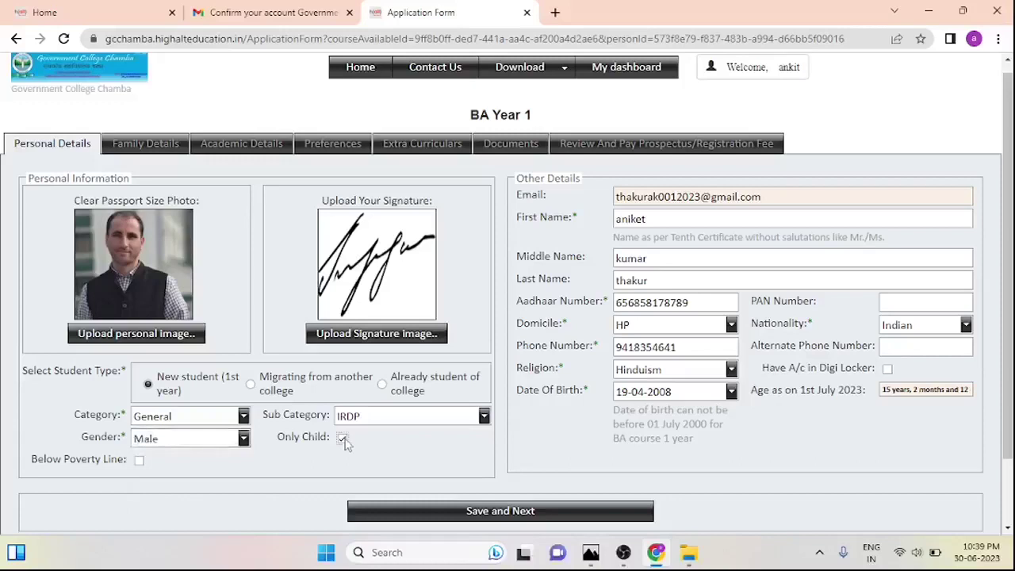
{"action": "left_click", "coordinate": [343, 441]}
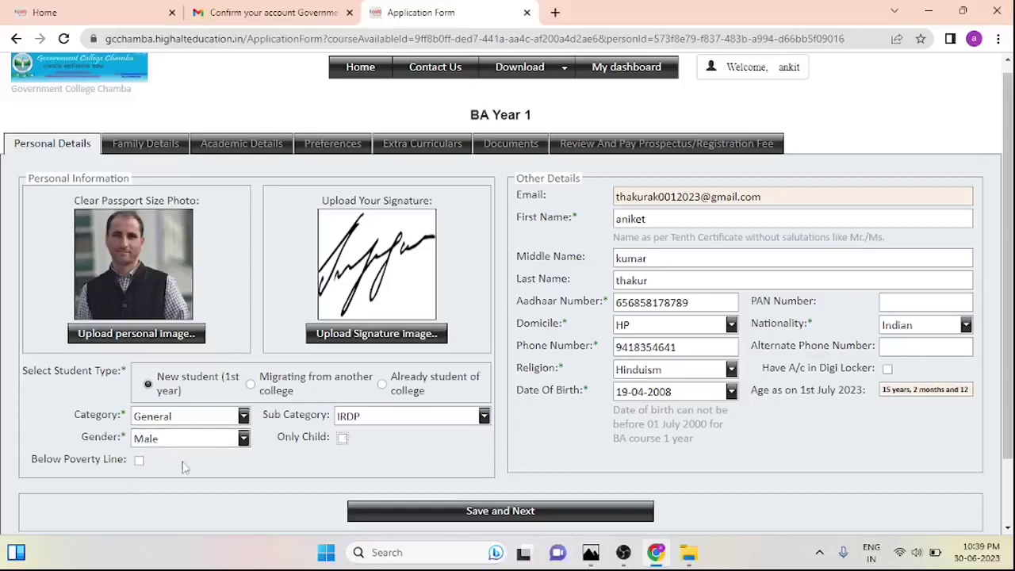
{"action": "left_click", "coordinate": [140, 461]}
{"action": "left_click", "coordinate": [139, 461]}
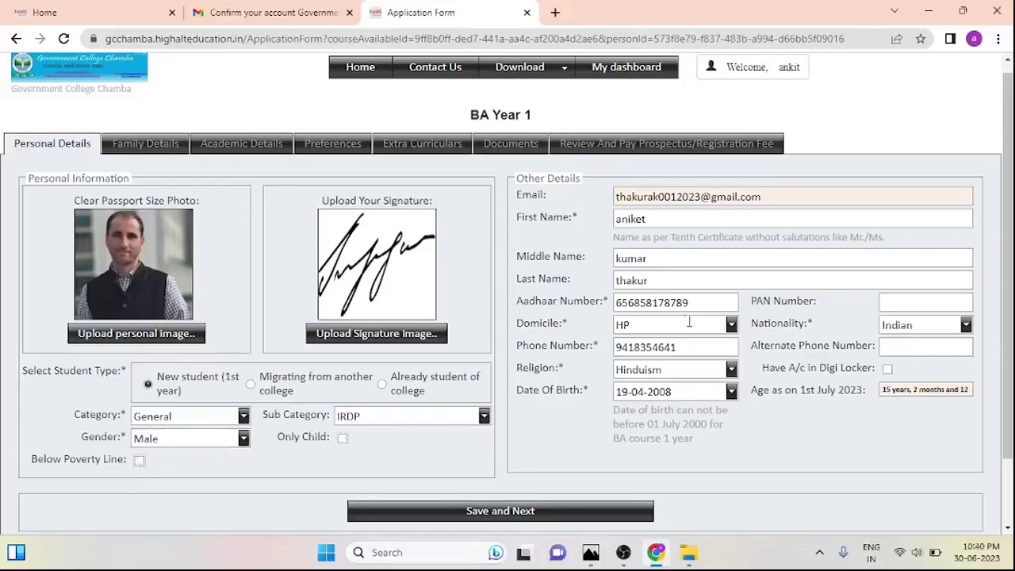
{"action": "left_click", "coordinate": [801, 197]}
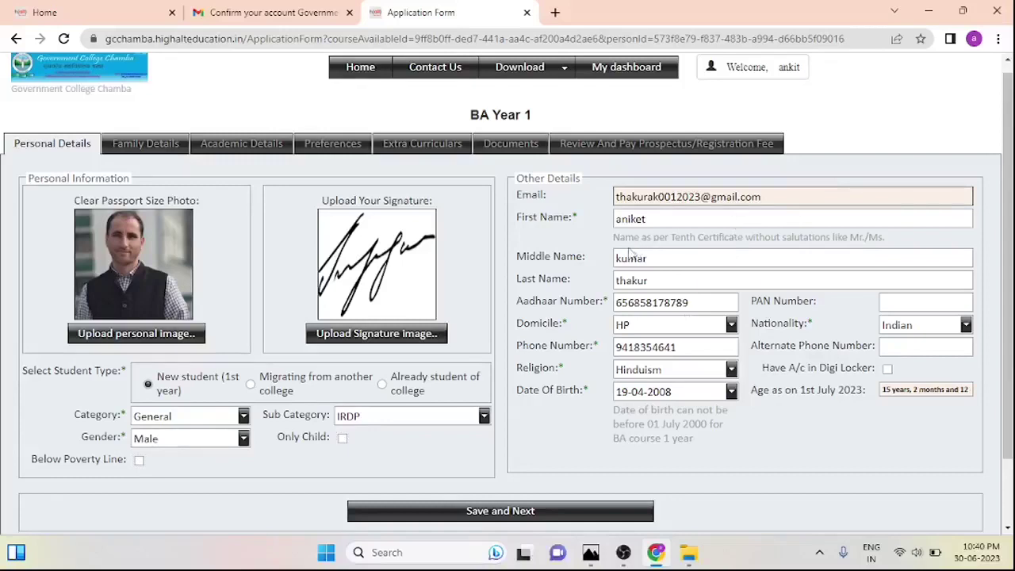
{"action": "left_click", "coordinate": [756, 222]}
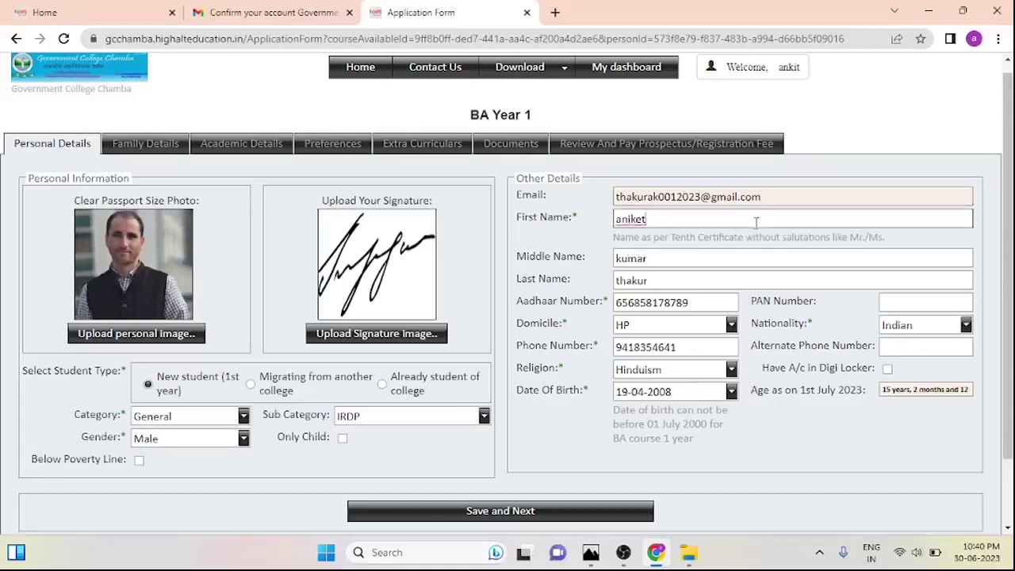
{"action": "left_click", "coordinate": [712, 260]}
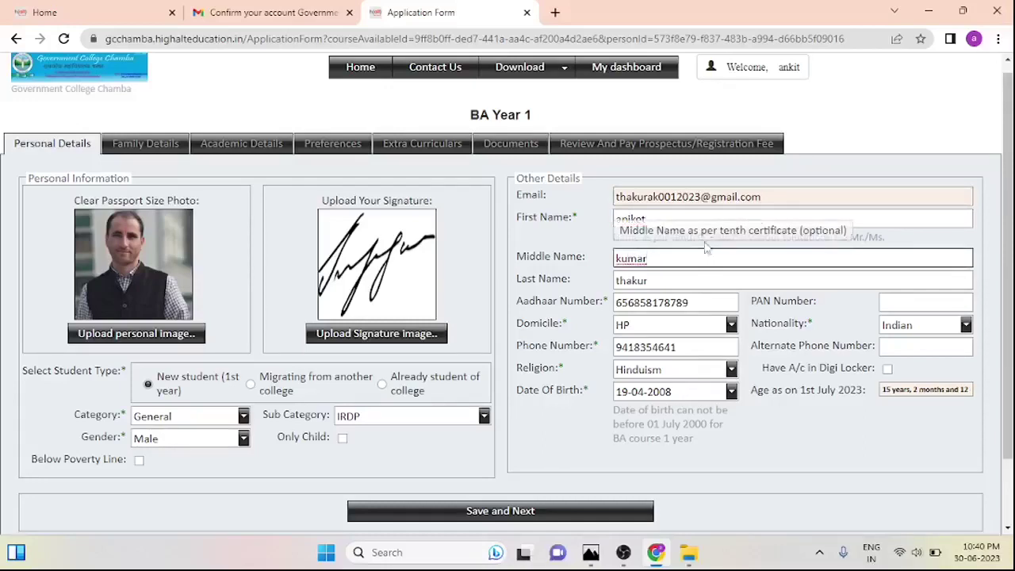
{"action": "left_click", "coordinate": [728, 215]}
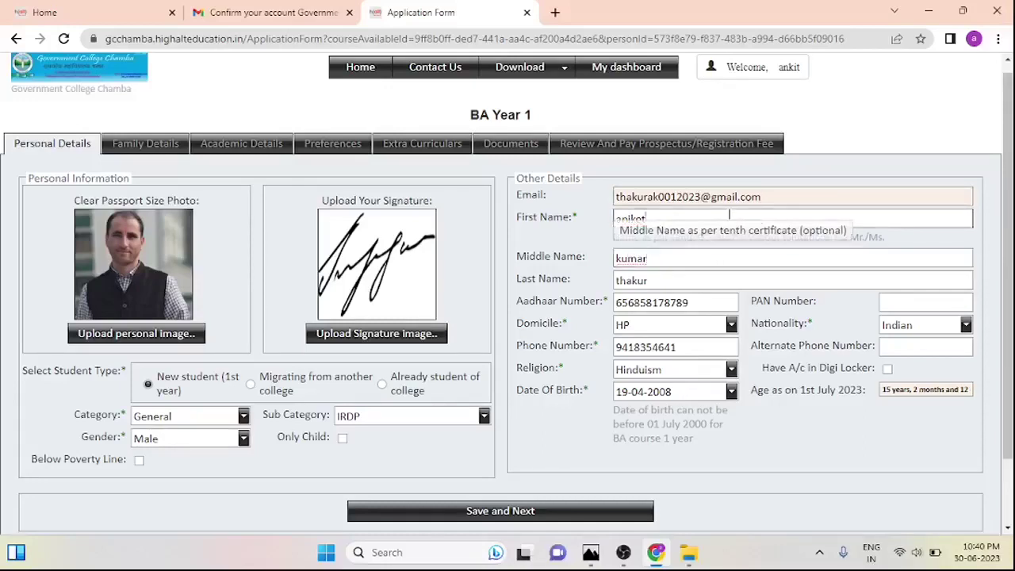
{"action": "left_click", "coordinate": [686, 255]}
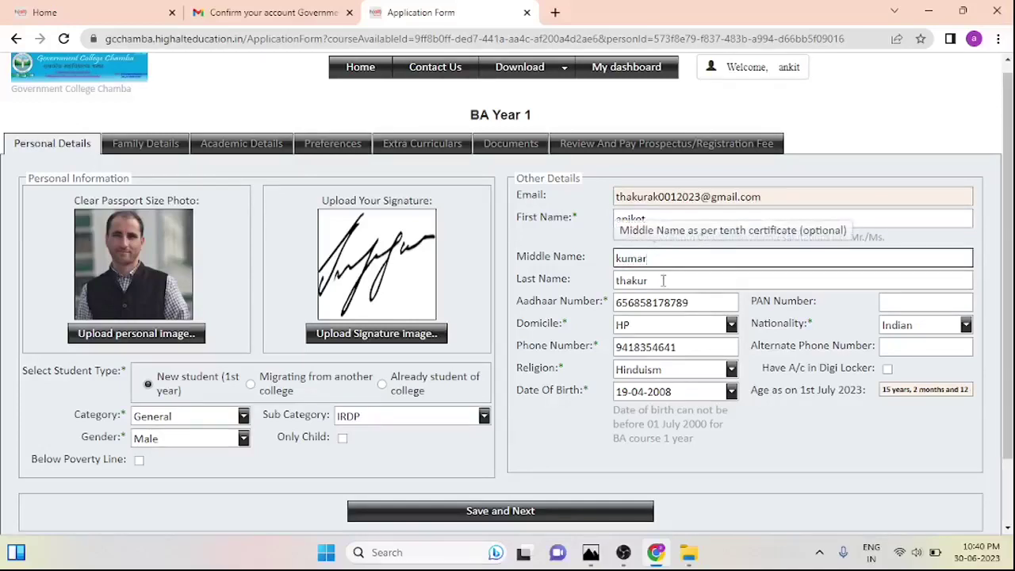
{"action": "left_click", "coordinate": [664, 279]}
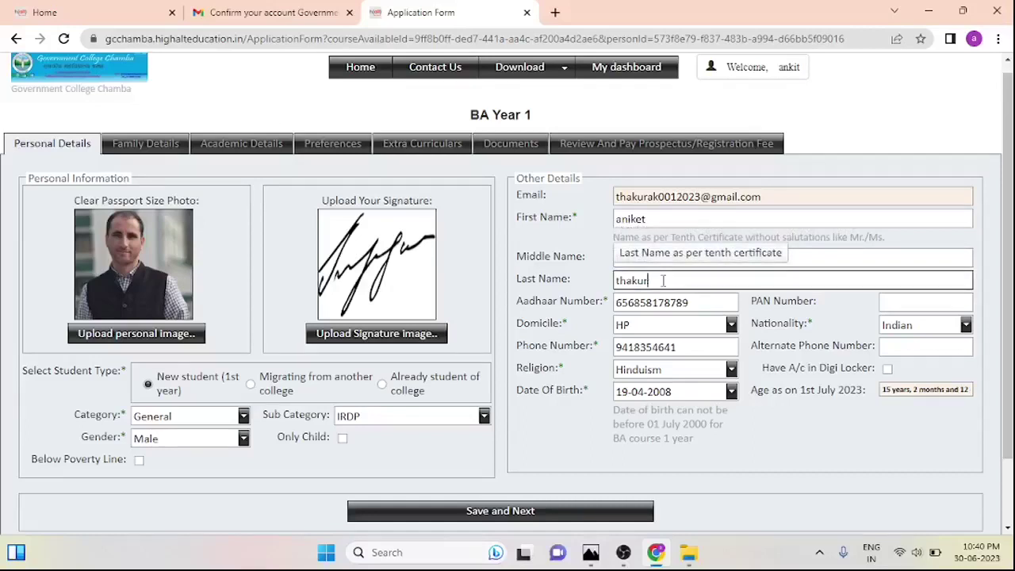
Fix the last digits of the Aadhaar number so it is exactly 12 digits
{"action": "left_click", "coordinate": [705, 301]}
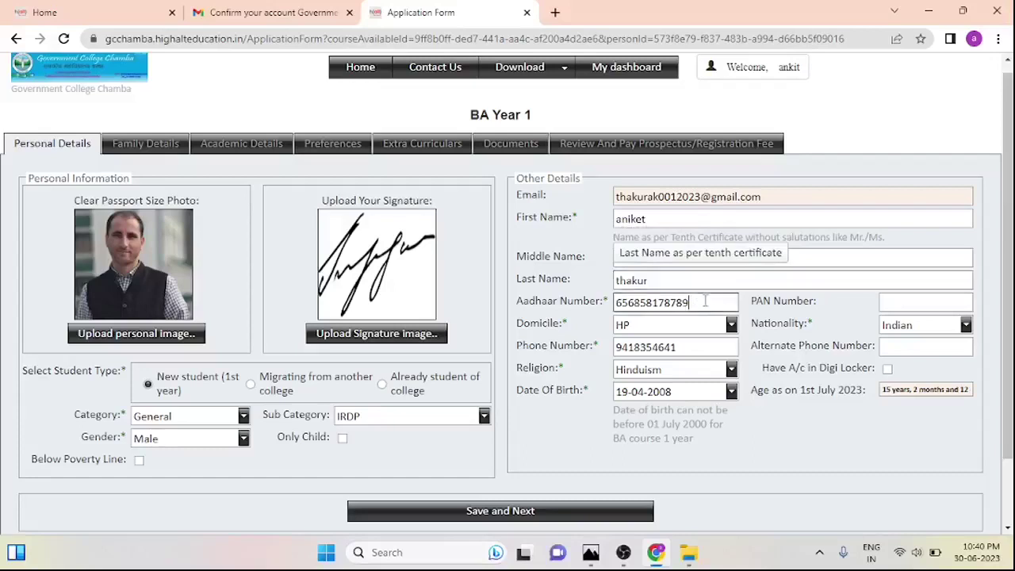
{"action": "key", "text": "BackSpace"}
{"action": "key", "text": "BackSpace"}
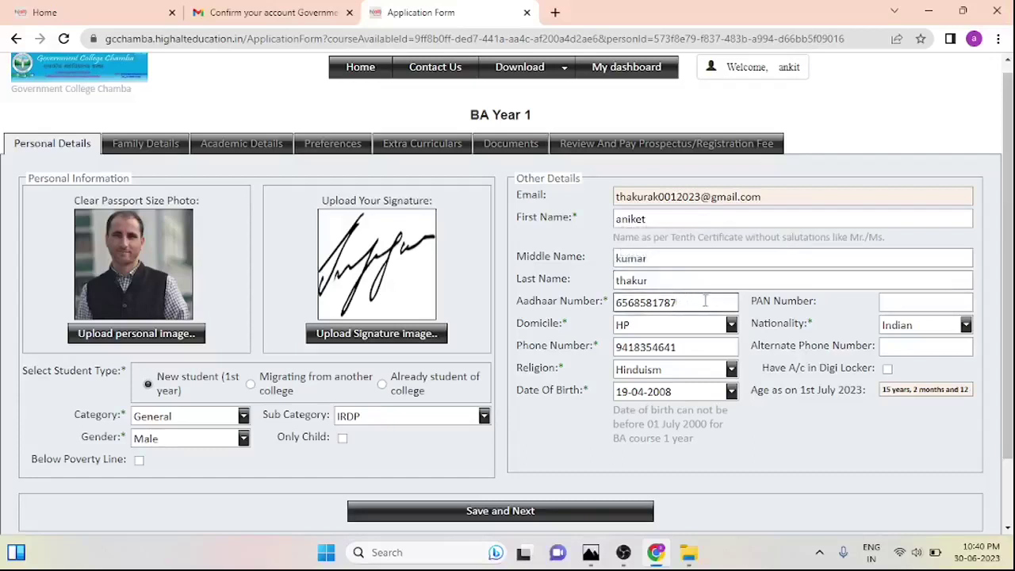
{"action": "type", "text": "88"}
{"action": "left_click", "coordinate": [694, 325]}
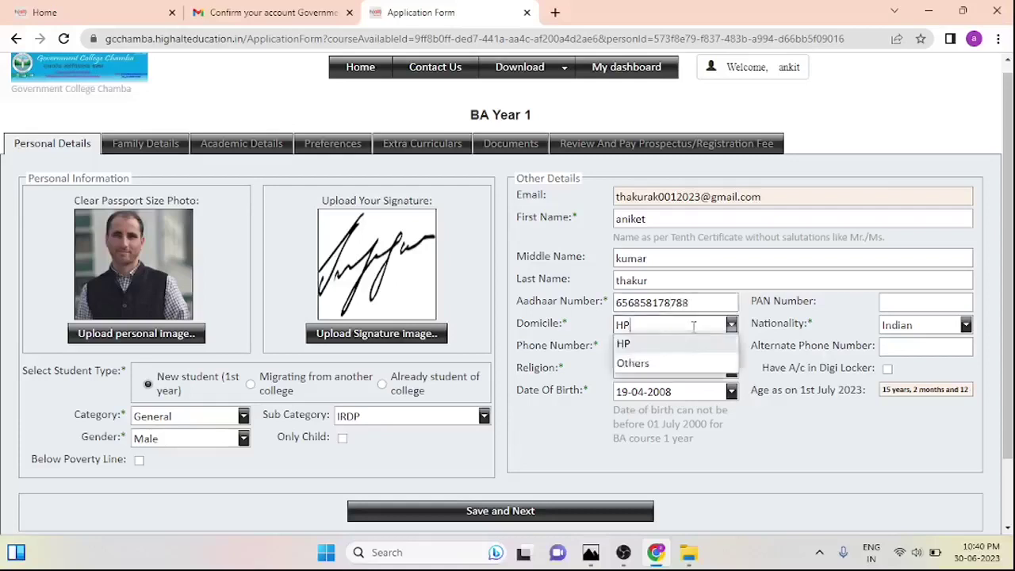
{"action": "left_click", "coordinate": [720, 306]}
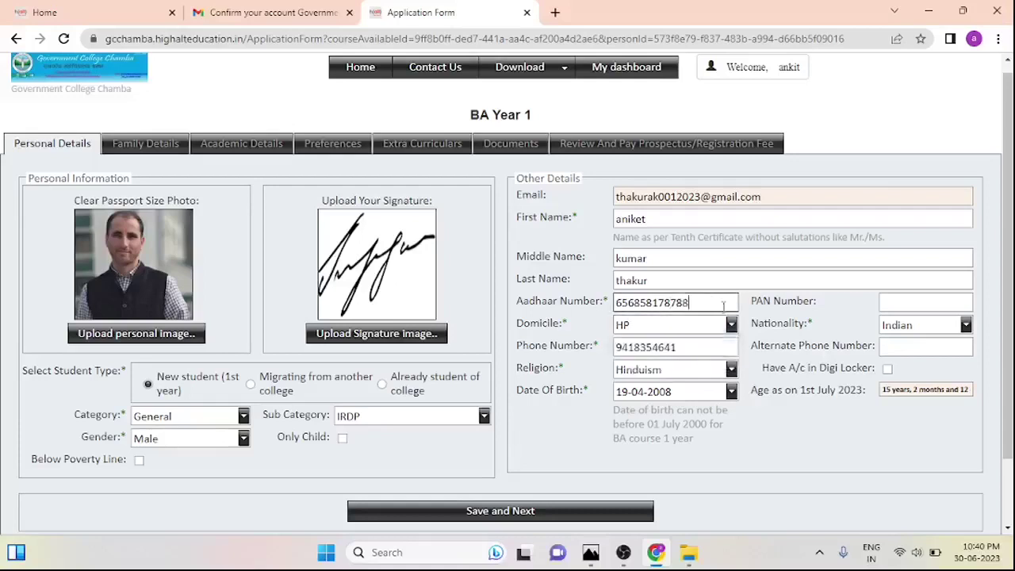
{"action": "type", "text": "0"}
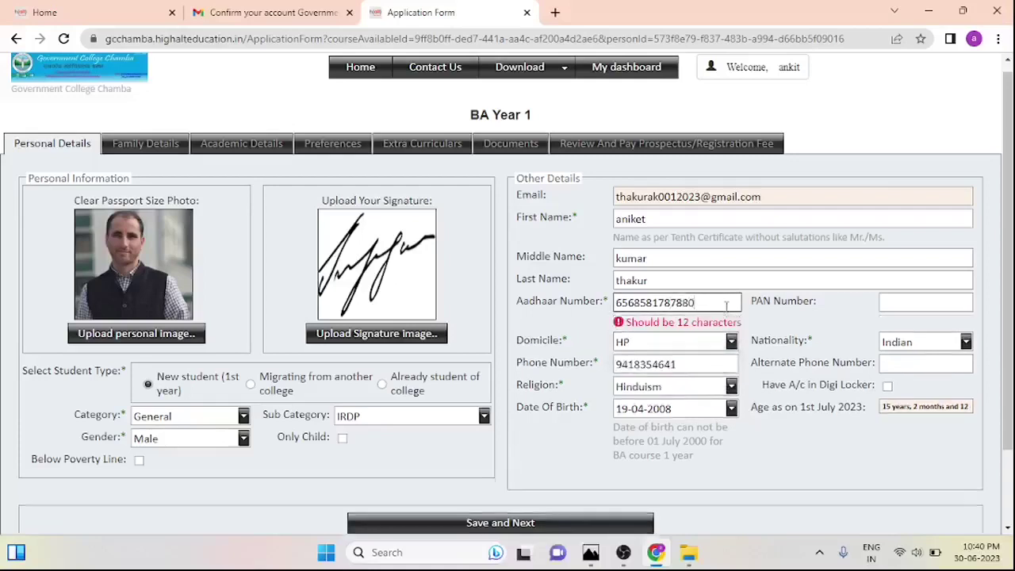
{"action": "key", "text": "BackSpace"}
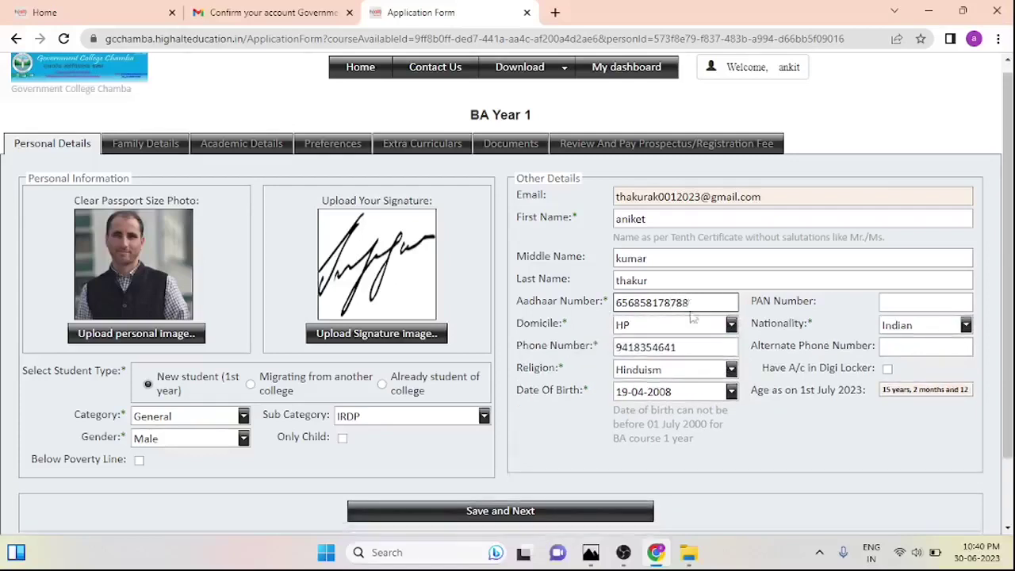
{"action": "left_click", "coordinate": [916, 299]}
Reselect HP as the Domicile after briefly choosing Others
{"action": "left_click", "coordinate": [730, 326]}
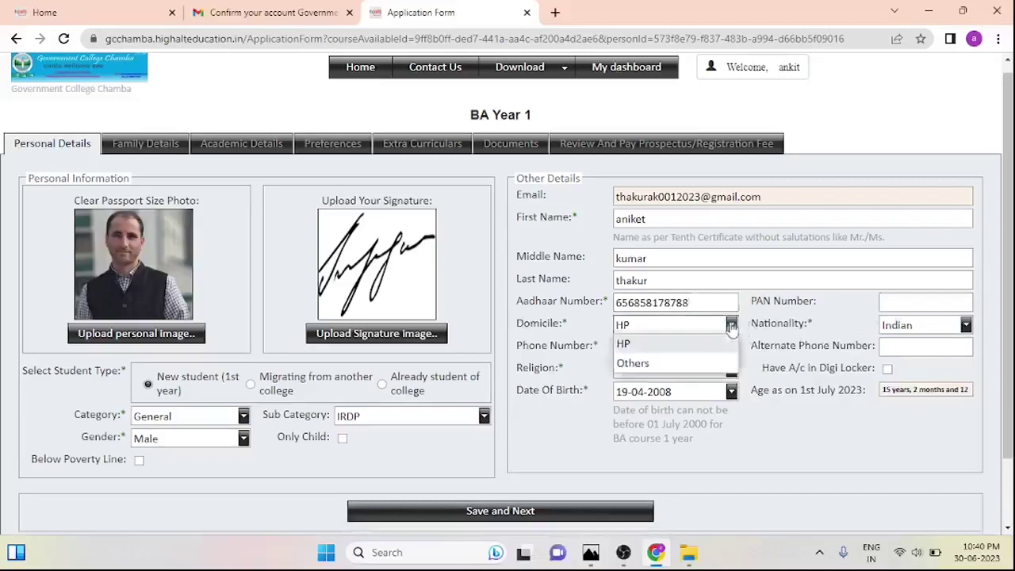
{"action": "left_click", "coordinate": [731, 326]}
{"action": "left_click", "coordinate": [731, 325]}
{"action": "left_click", "coordinate": [731, 326]}
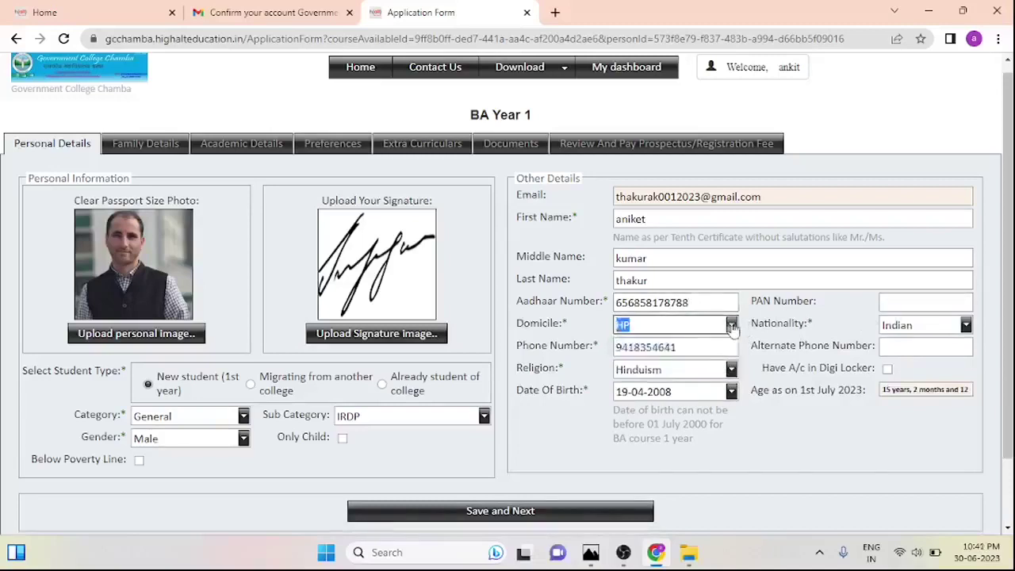
{"action": "left_click", "coordinate": [730, 326]}
{"action": "left_click", "coordinate": [675, 364]}
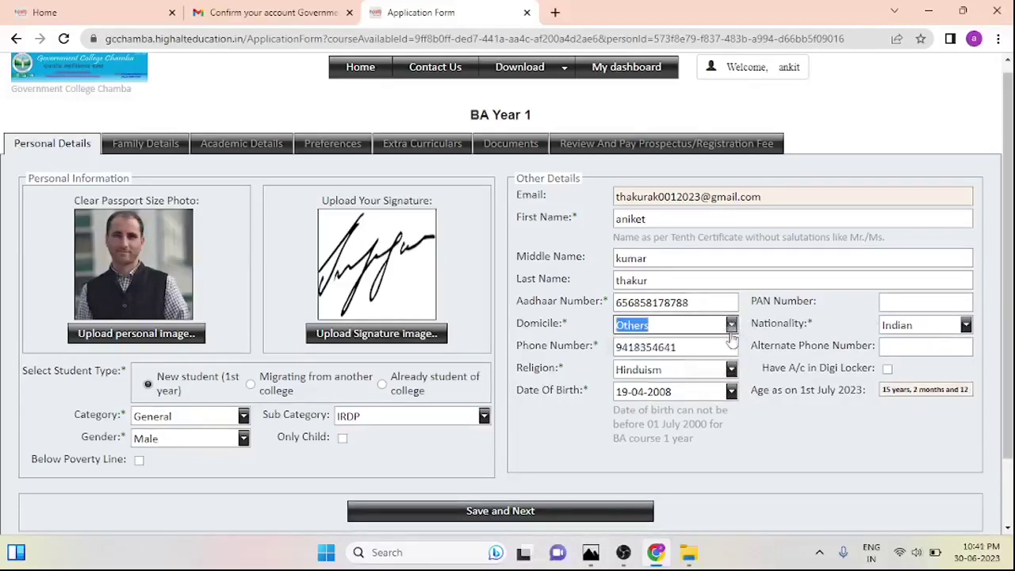
{"action": "left_click", "coordinate": [731, 335]}
{"action": "left_click", "coordinate": [675, 344]}
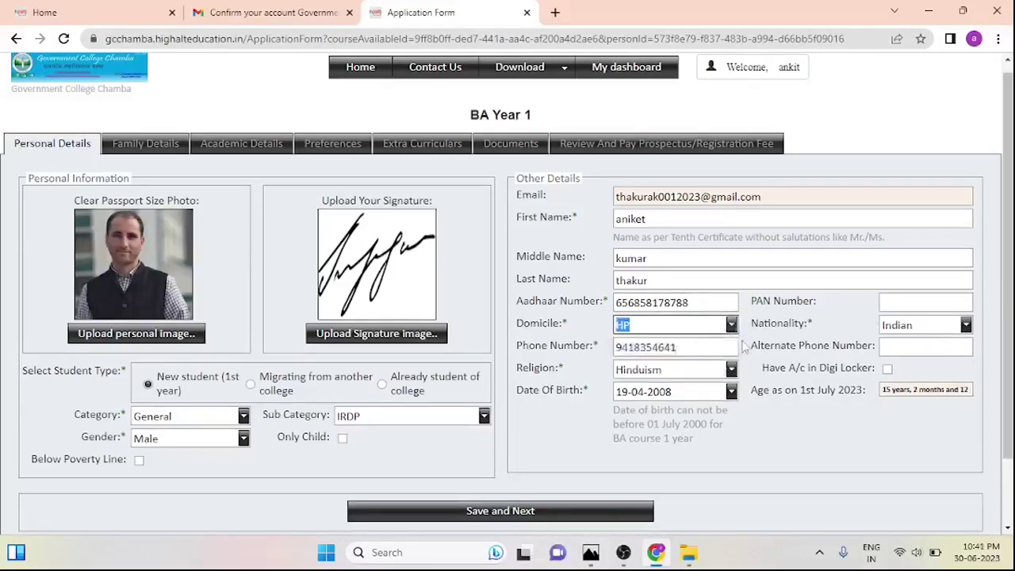
Keep Nationality as Indian and leave the alternate phone number empty
{"action": "left_click", "coordinate": [965, 325]}
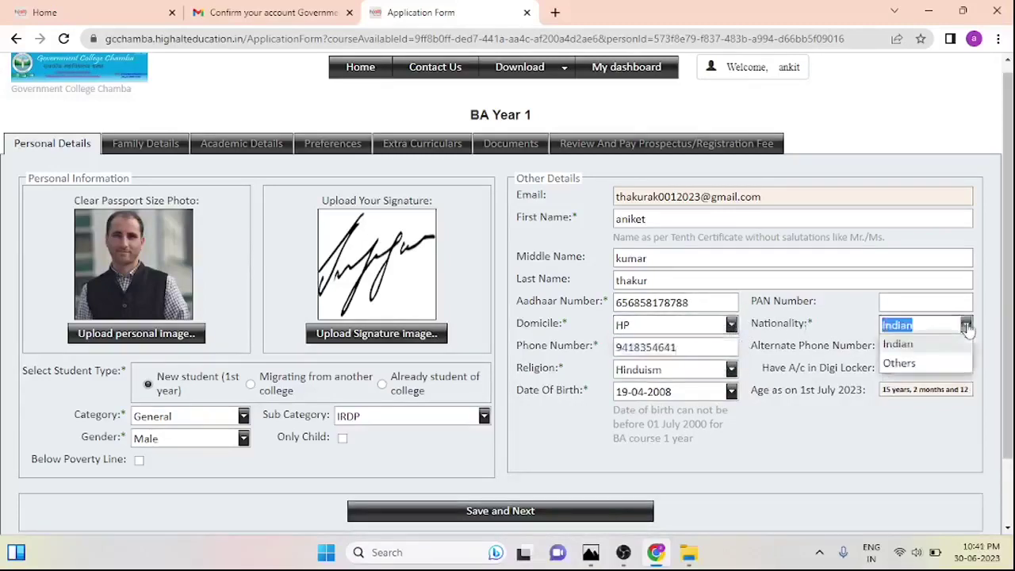
{"action": "left_click", "coordinate": [935, 345]}
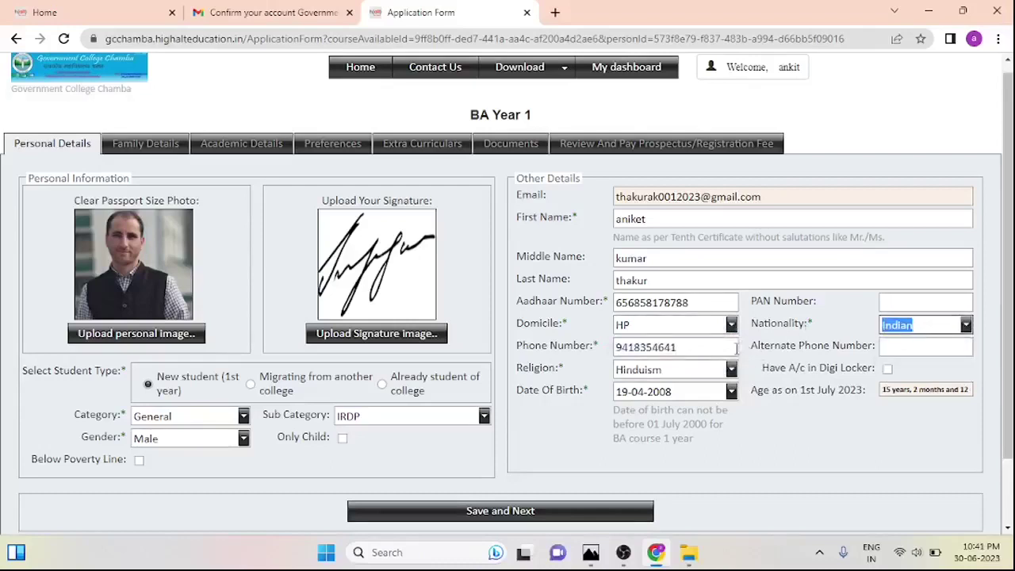
{"action": "left_click", "coordinate": [733, 347]}
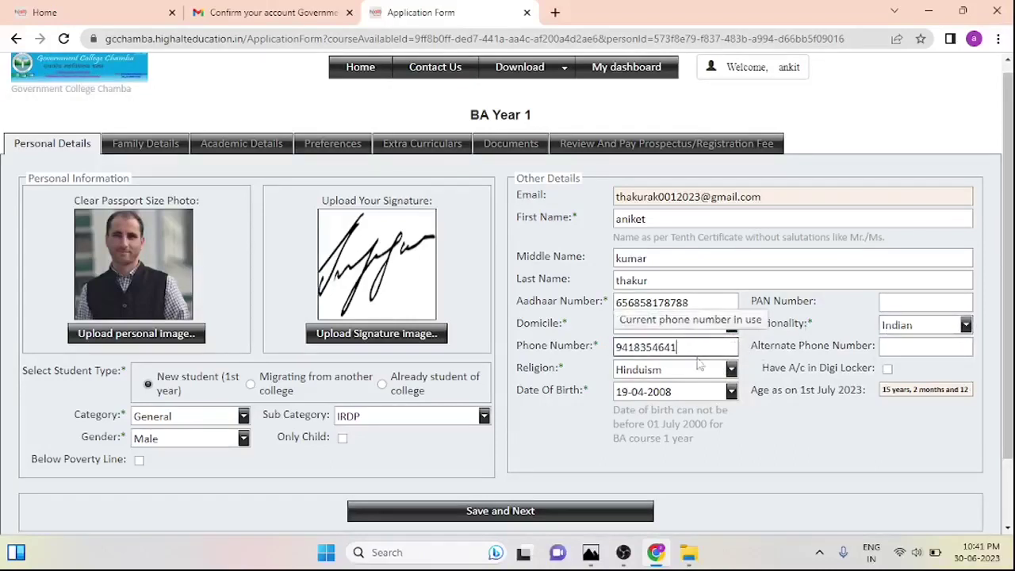
{"action": "left_click", "coordinate": [912, 351]}
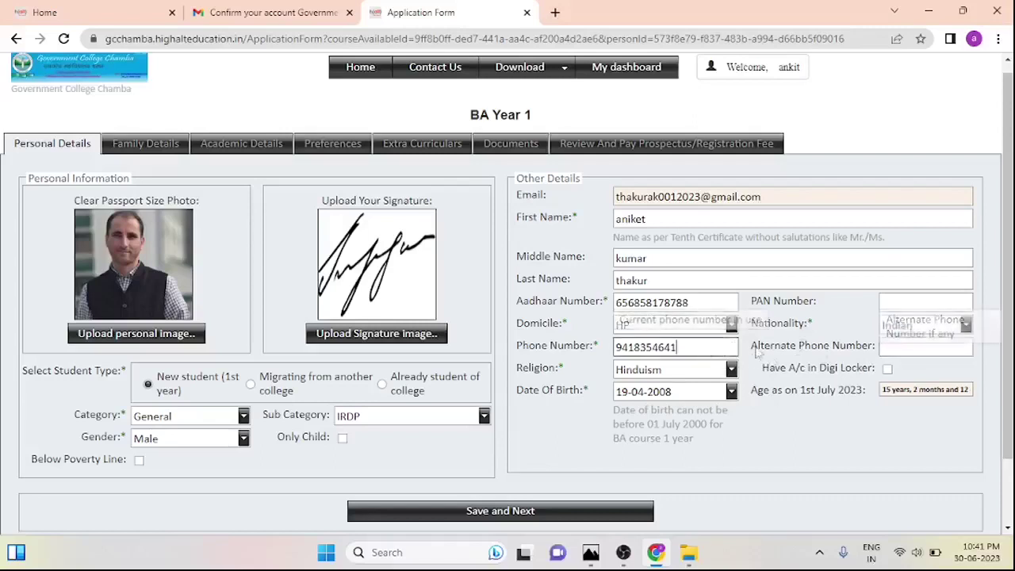
{"action": "left_click", "coordinate": [895, 345]}
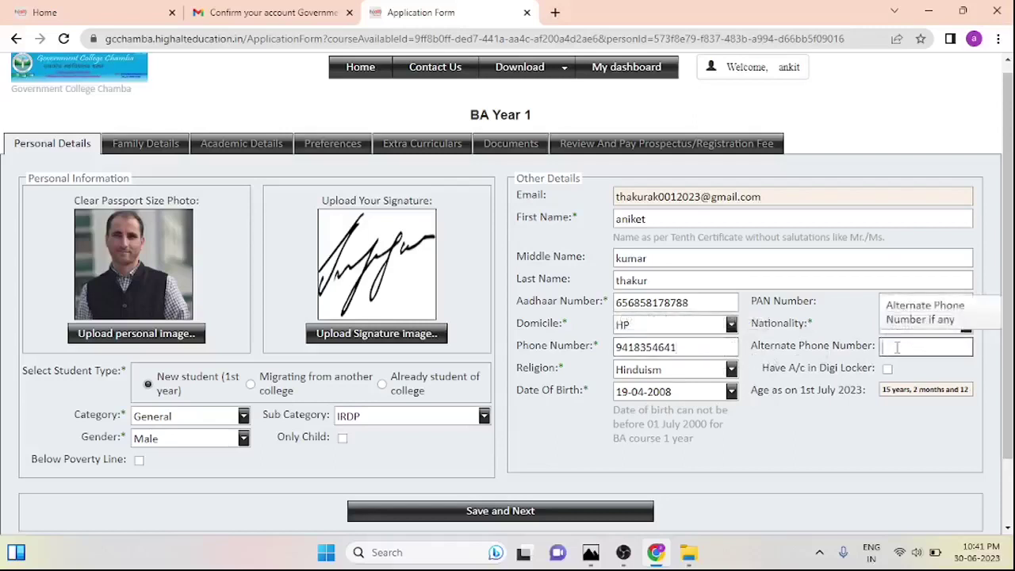
{"action": "type", "text": "9899"}
{"action": "key", "text": "BackSpace"}
{"action": "key", "text": "BackSpace"}
{"action": "key", "text": "BackSpace"}
{"action": "key", "text": "BackSpace"}
Set Religion back to Hinduism after trying Islam, and tick the Digi Locker checkbox
{"action": "left_click", "coordinate": [731, 372]}
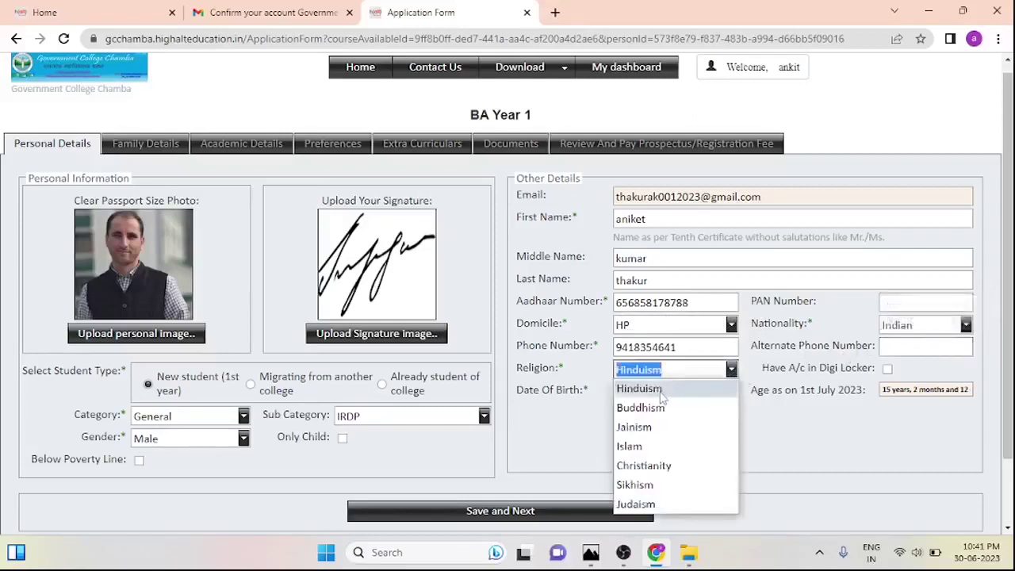
{"action": "left_click", "coordinate": [646, 447]}
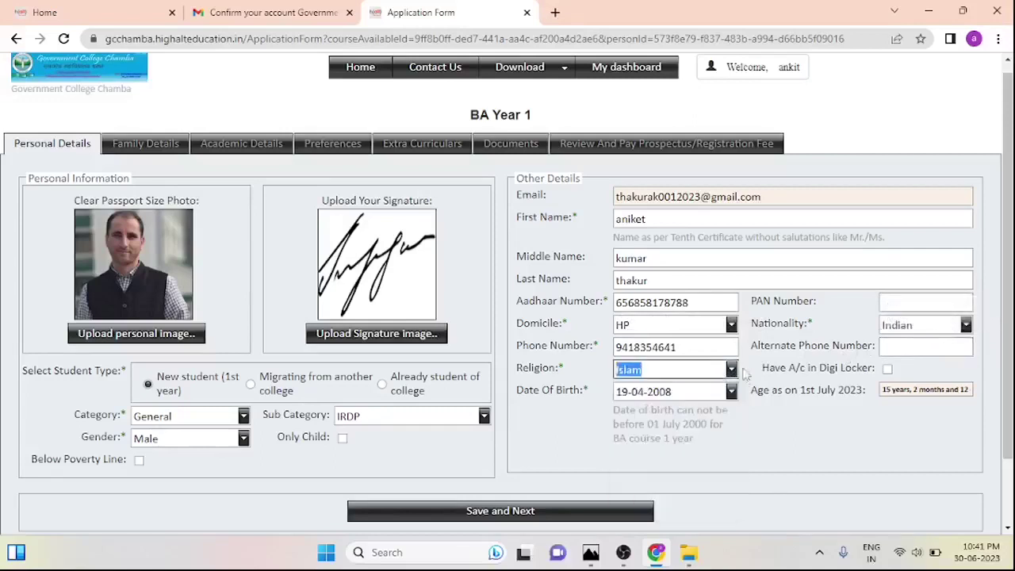
{"action": "left_click", "coordinate": [743, 371]}
{"action": "left_click", "coordinate": [667, 389]}
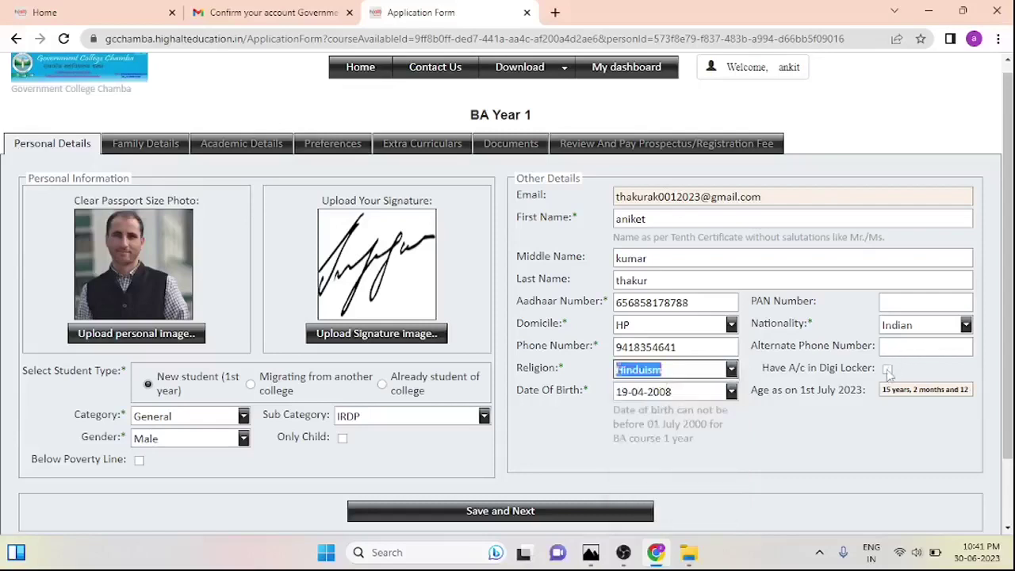
{"action": "left_click", "coordinate": [887, 370]}
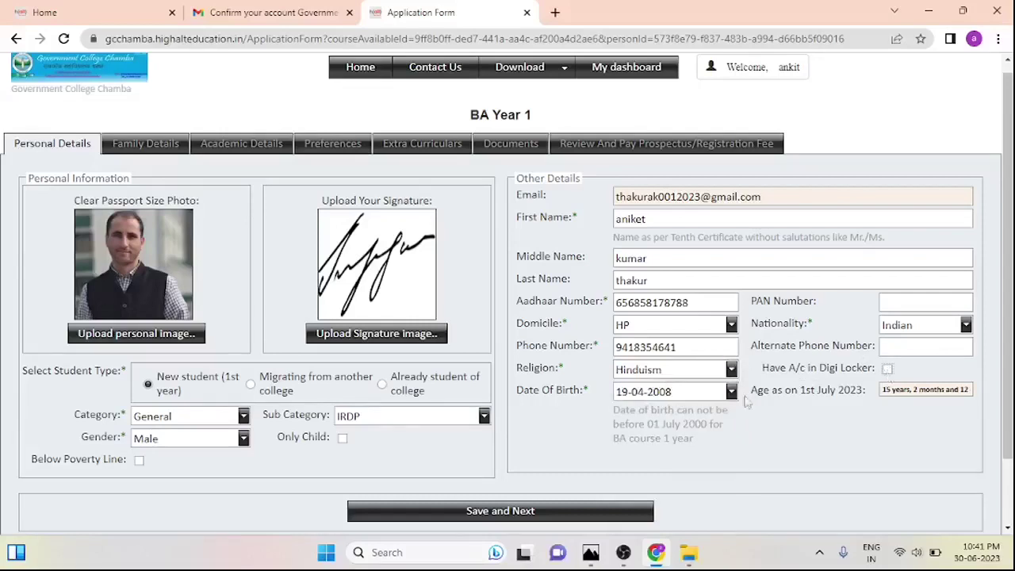
Set the date of birth to 18 February 2006 in the calendar picker
{"action": "left_click", "coordinate": [731, 397]}
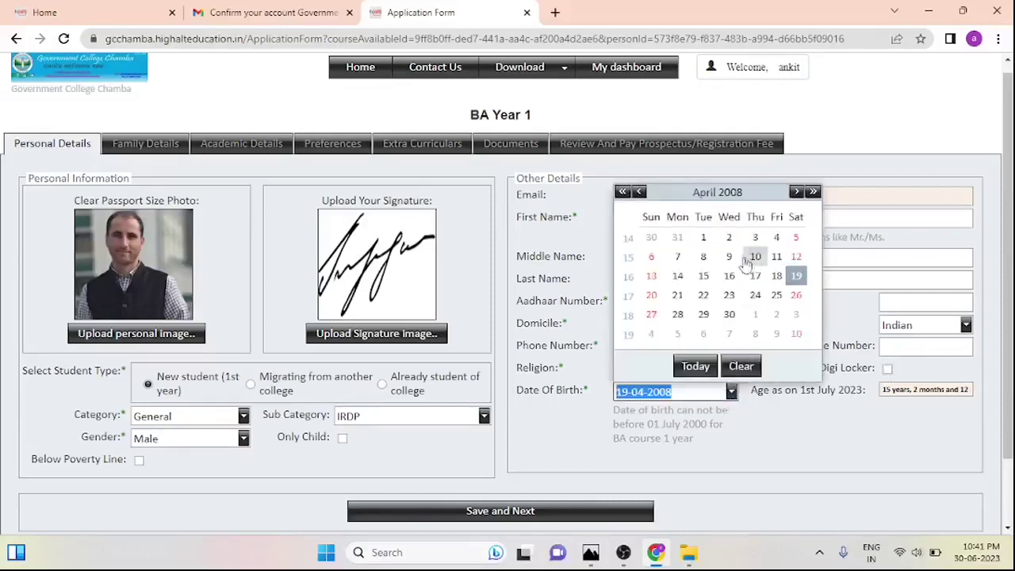
{"action": "left_click", "coordinate": [623, 192]}
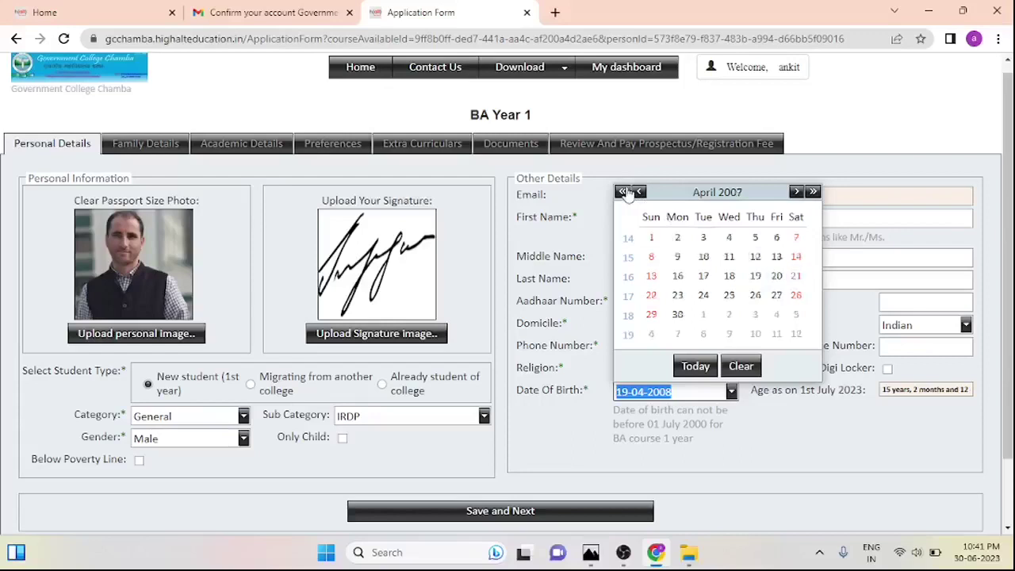
{"action": "left_click", "coordinate": [813, 194]}
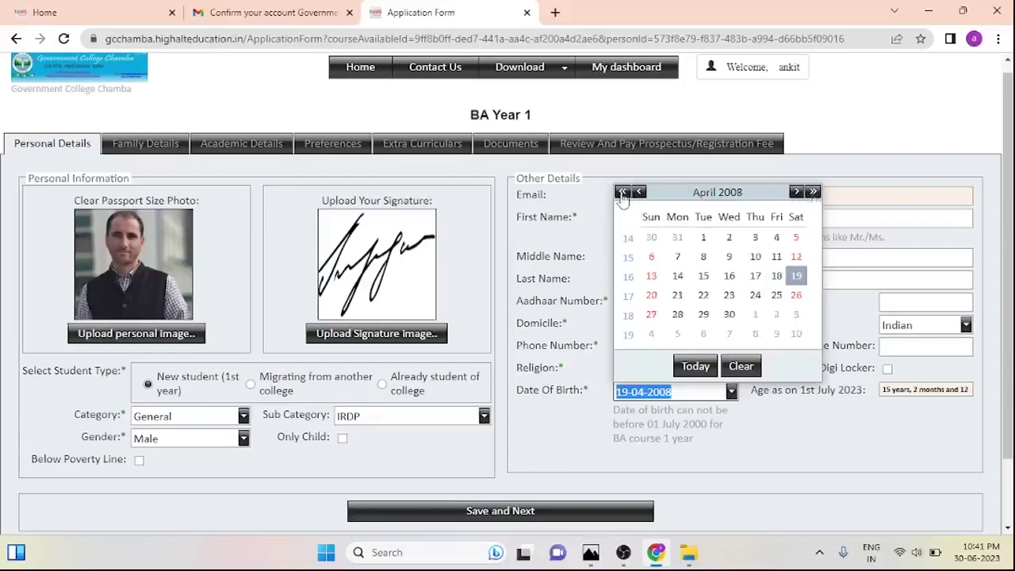
{"action": "left_click", "coordinate": [623, 193]}
{"action": "left_click", "coordinate": [623, 194]}
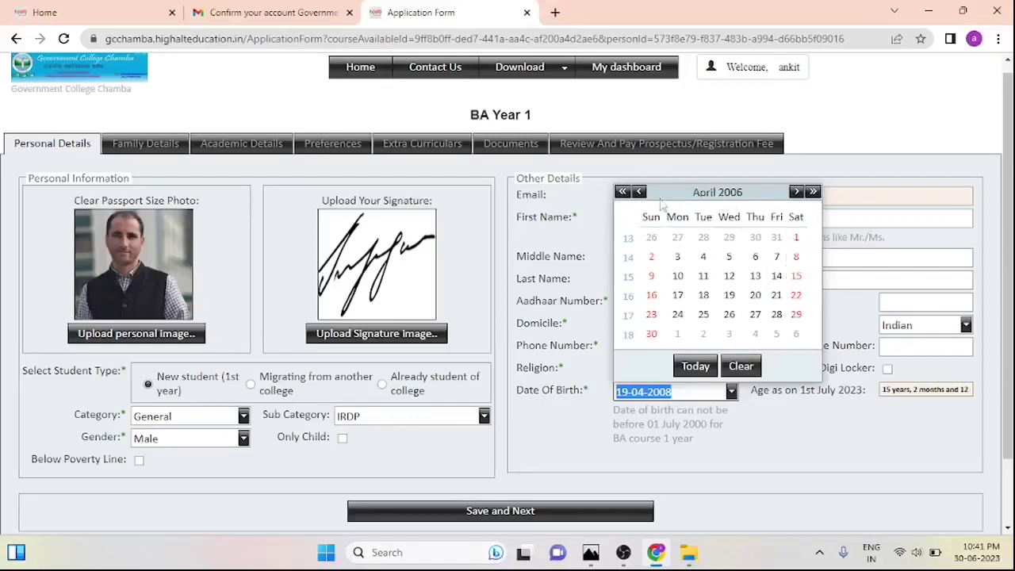
{"action": "left_click", "coordinate": [623, 194]}
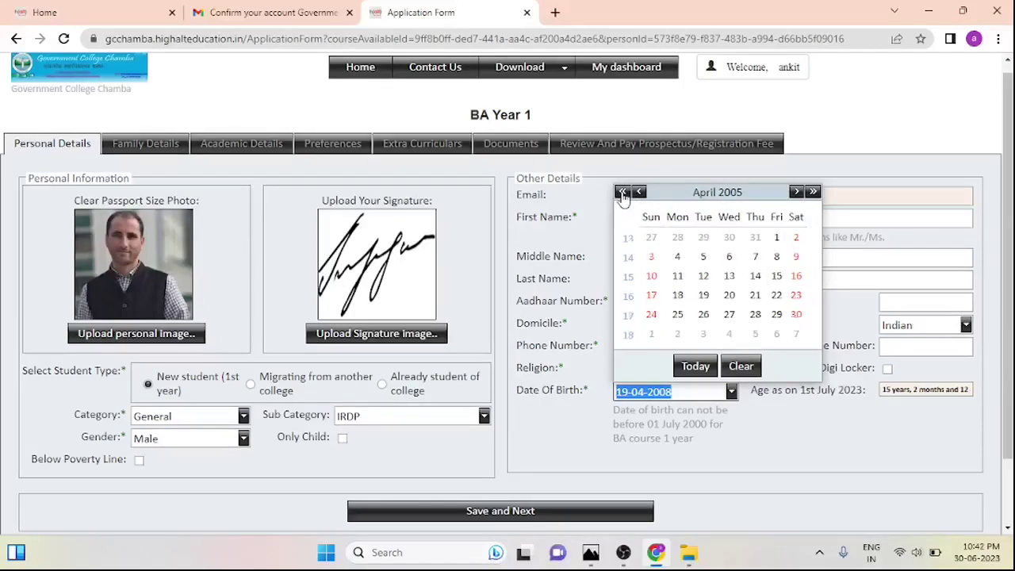
{"action": "left_click", "coordinate": [623, 195]}
{"action": "left_click", "coordinate": [640, 193]}
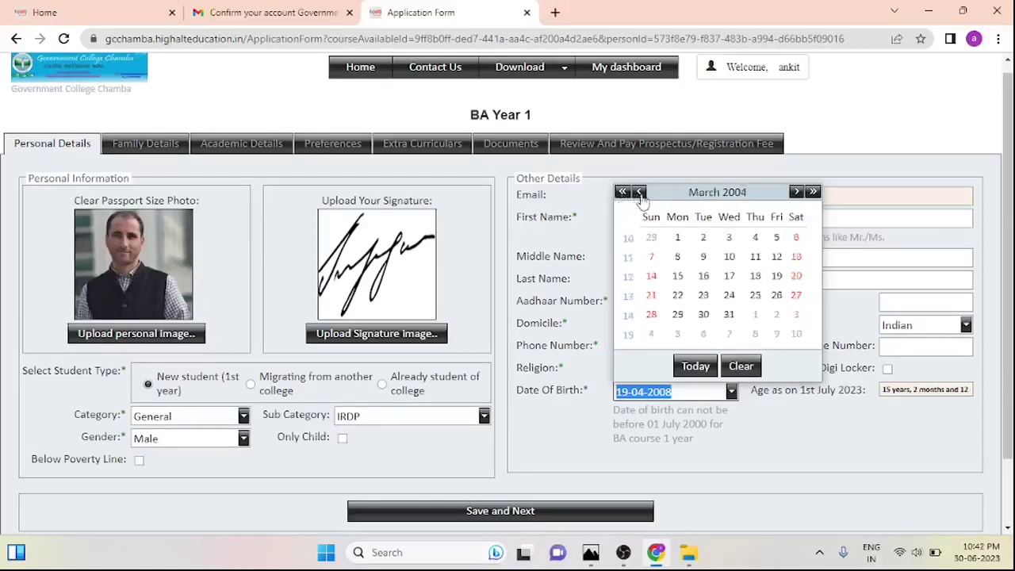
{"action": "left_click", "coordinate": [639, 193]}
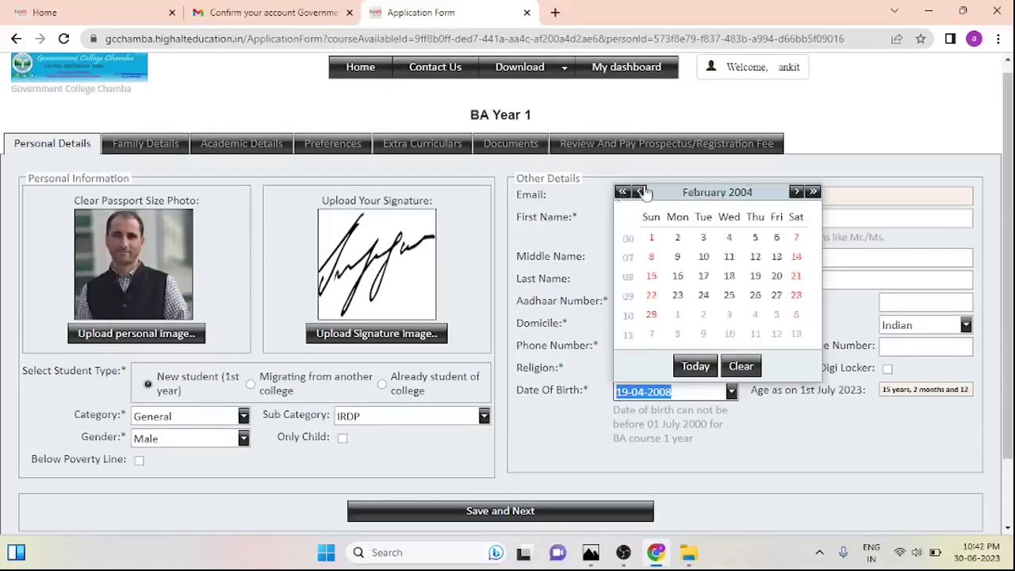
{"action": "left_click", "coordinate": [812, 193]}
{"action": "left_click", "coordinate": [812, 193]}
{"action": "left_click", "coordinate": [812, 193]}
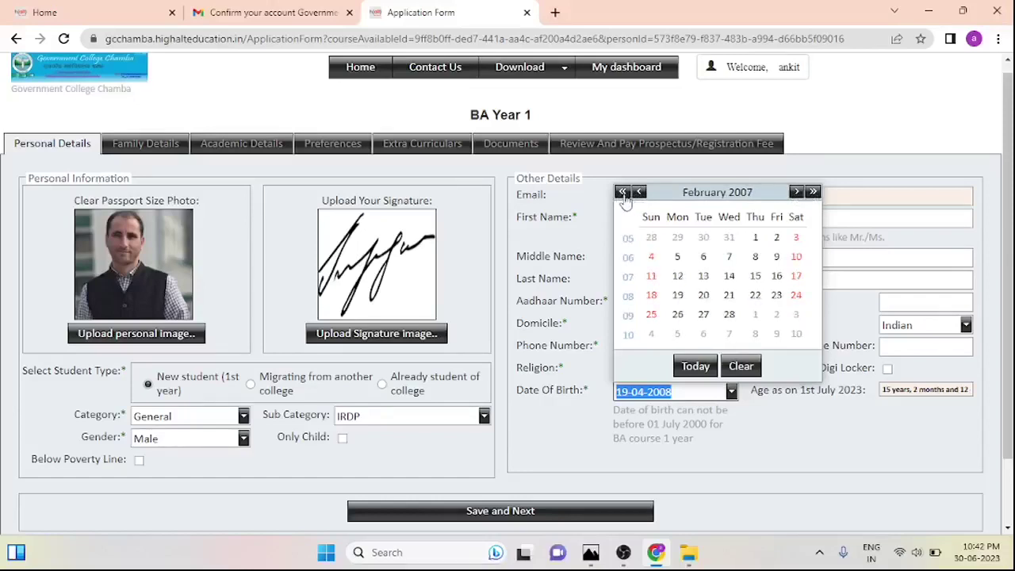
{"action": "left_click", "coordinate": [622, 192]}
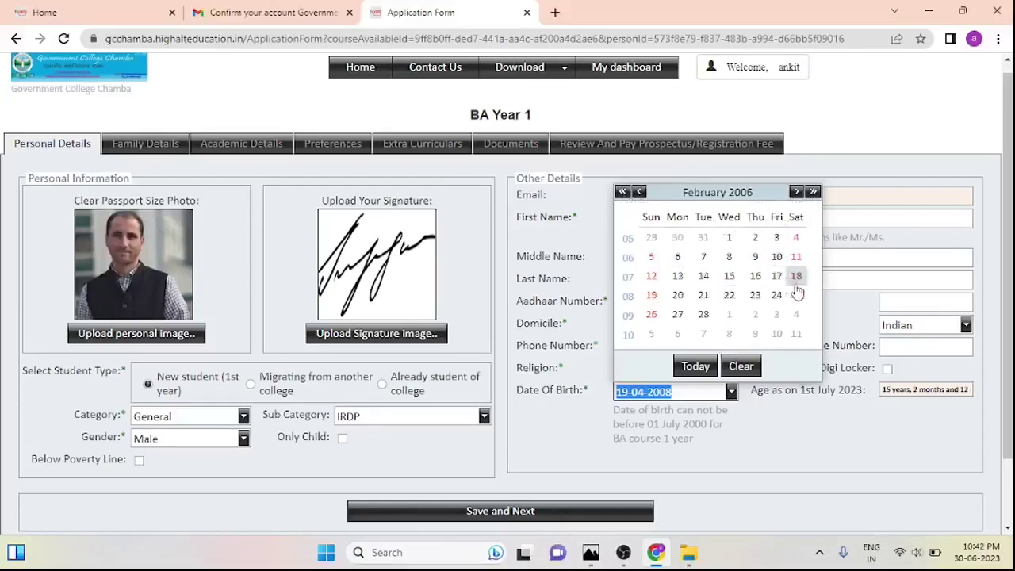
{"action": "left_click", "coordinate": [812, 192]}
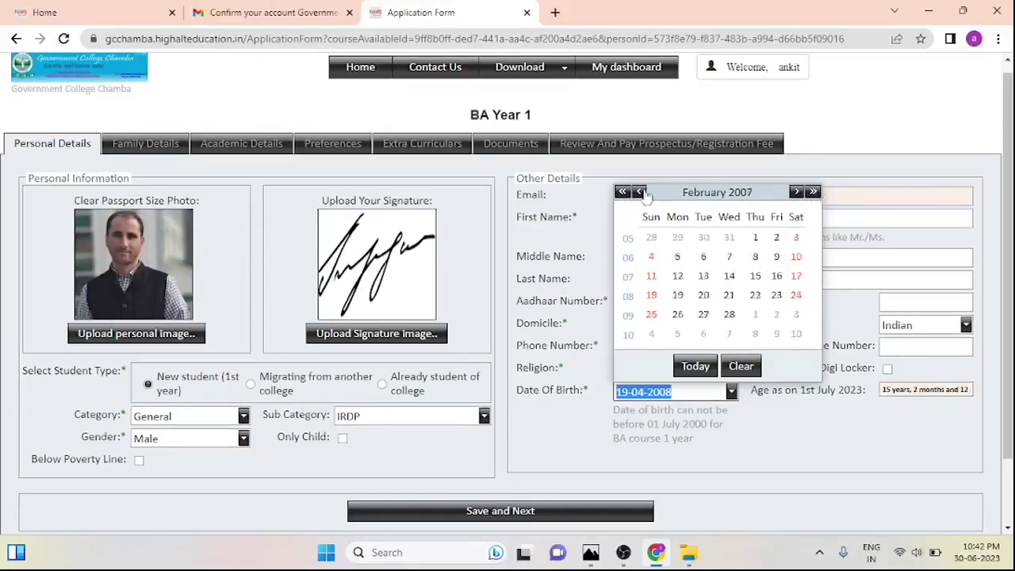
{"action": "left_click", "coordinate": [622, 192]}
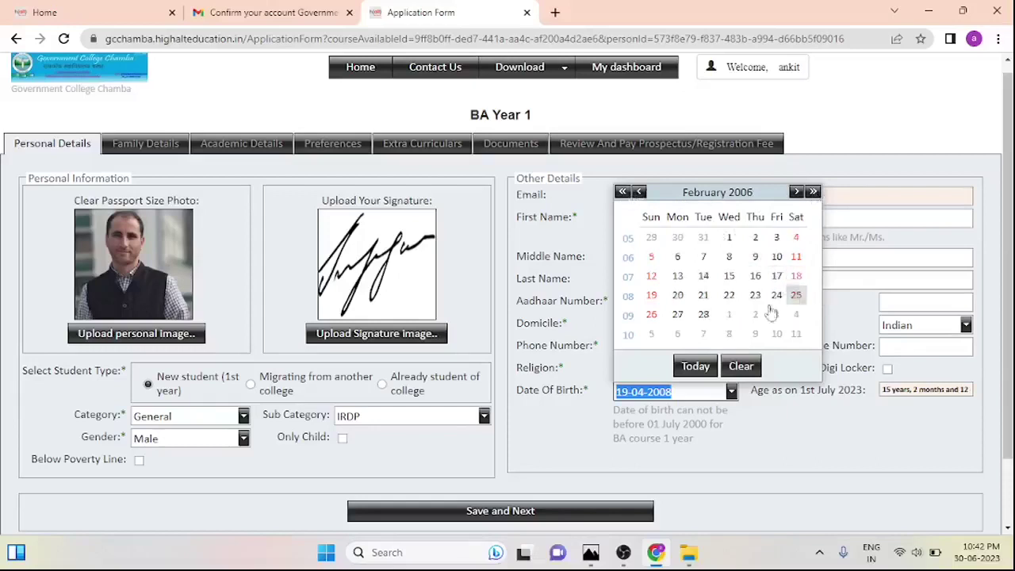
{"action": "left_click", "coordinate": [796, 275]}
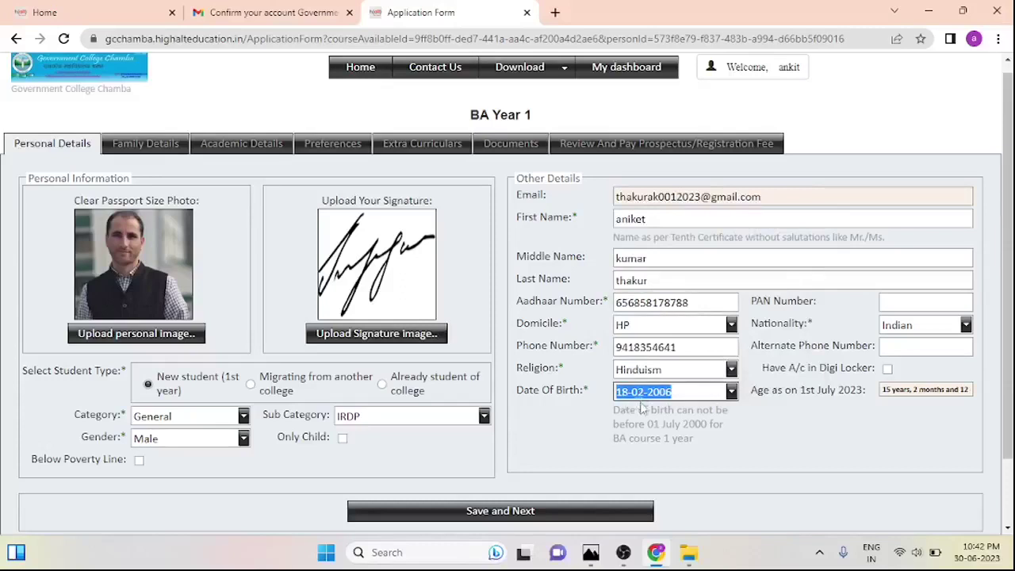
Tick 'Have A/c in Digi Locker' and save the personal details with Save and Next
{"action": "left_click", "coordinate": [912, 389]}
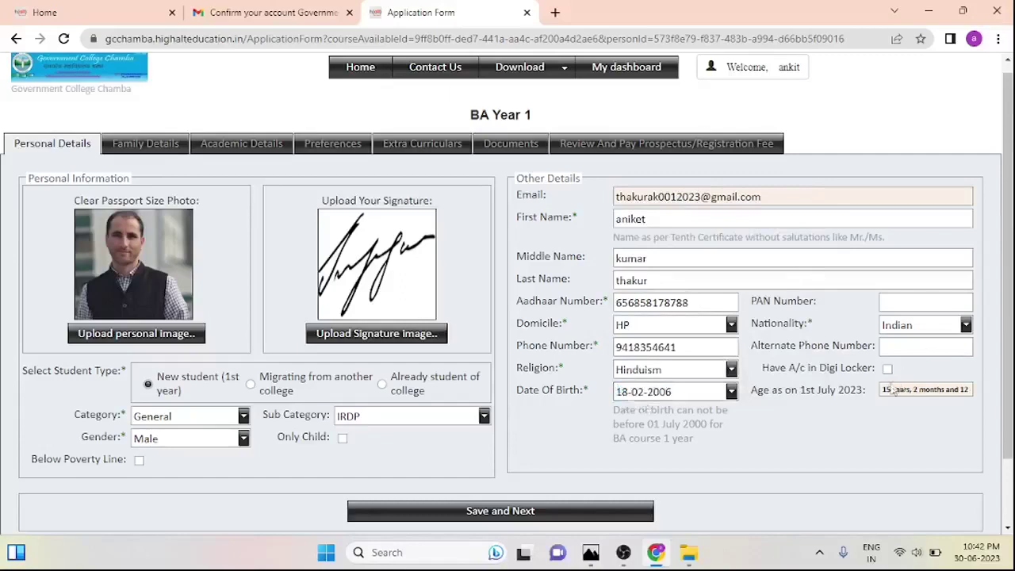
{"action": "left_click", "coordinate": [887, 370]}
{"action": "scroll", "coordinate": [1007, 374], "scroll_direction": "down", "scroll_amount": 1}
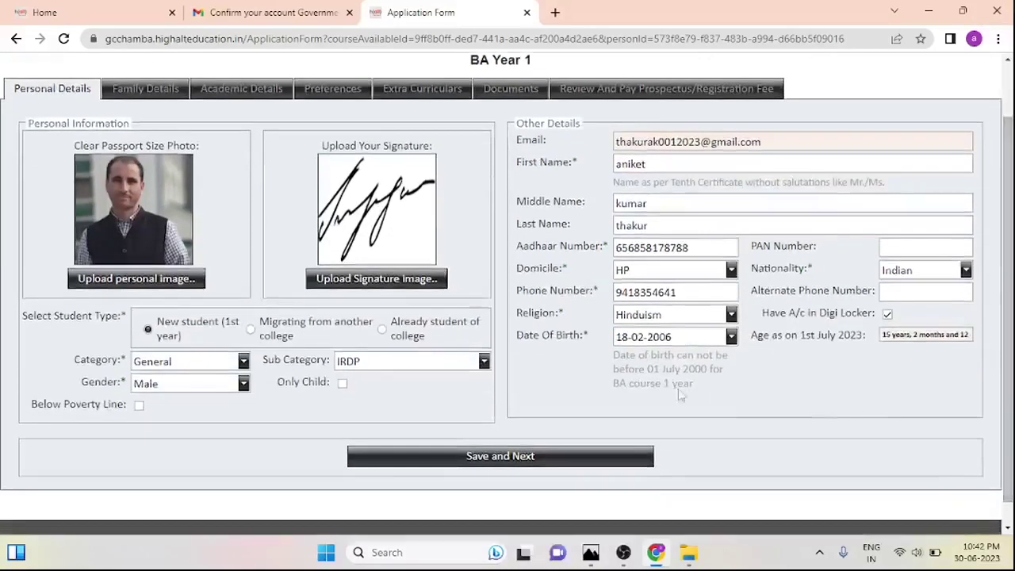
{"action": "left_click", "coordinate": [548, 457]}
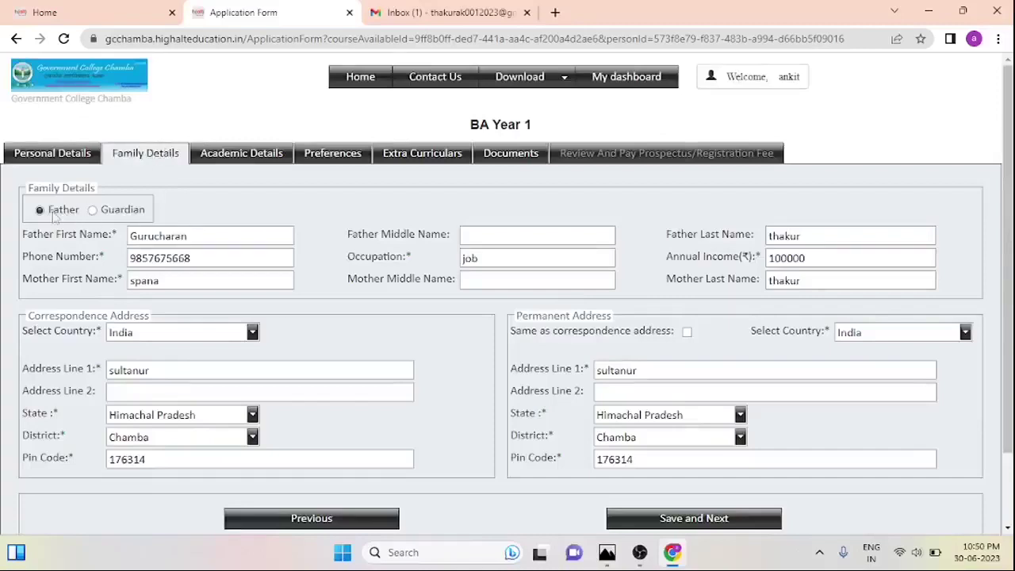
Enter the father's middle name in the Family Details form
{"action": "left_click", "coordinate": [190, 235]}
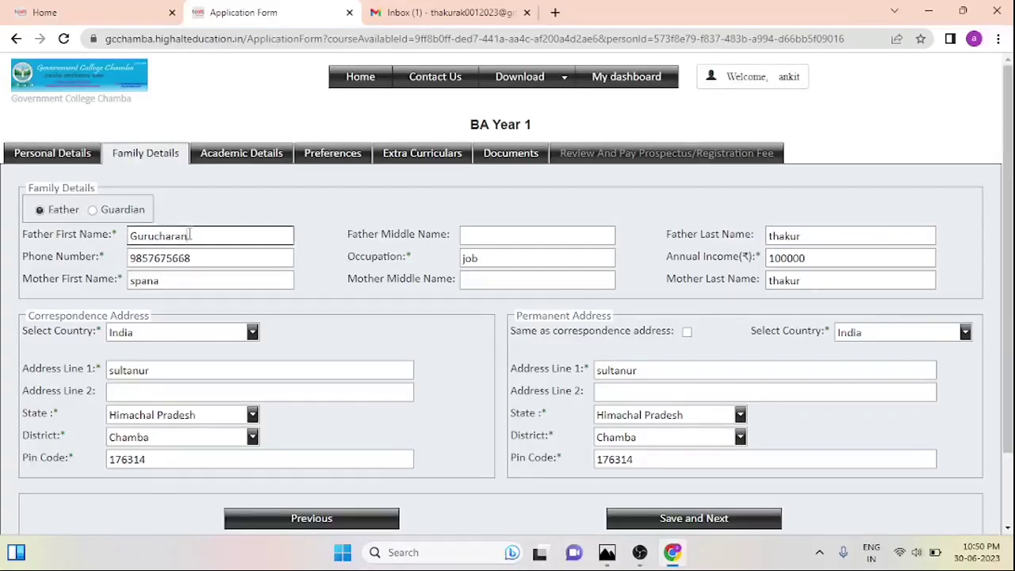
{"action": "left_click", "coordinate": [492, 235]}
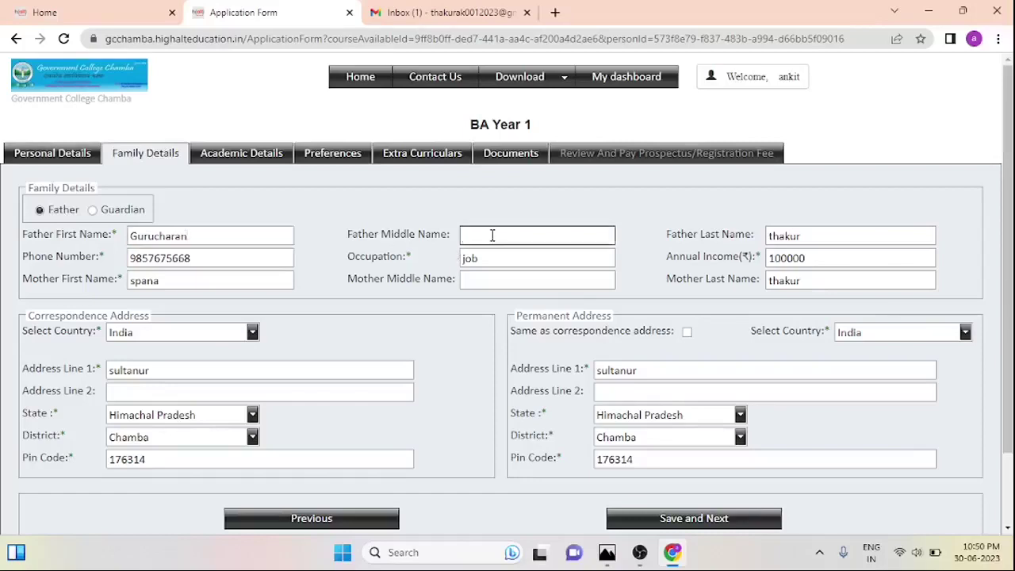
{"action": "key", "text": "shift+Tab"}
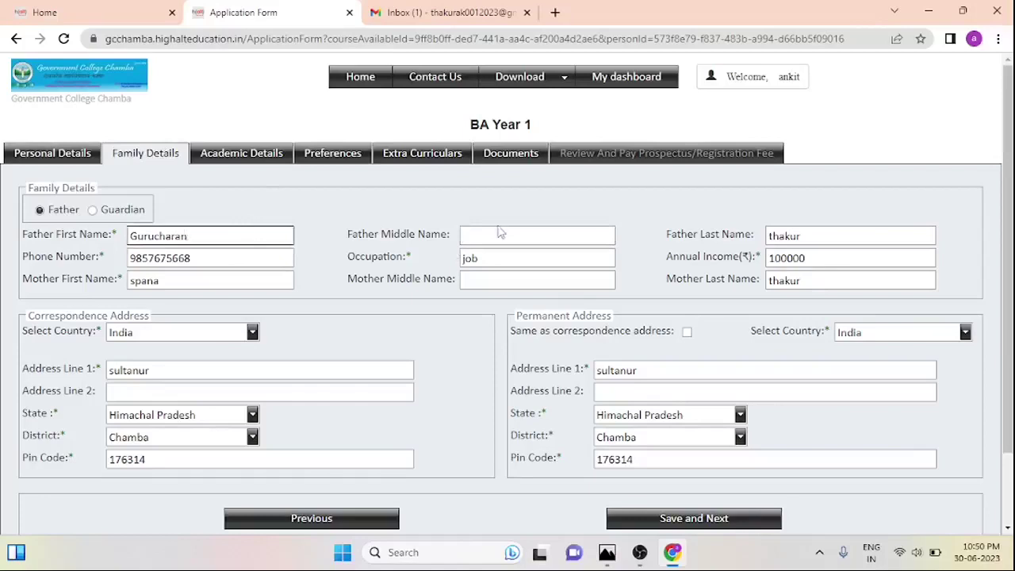
{"action": "left_click", "coordinate": [519, 235]}
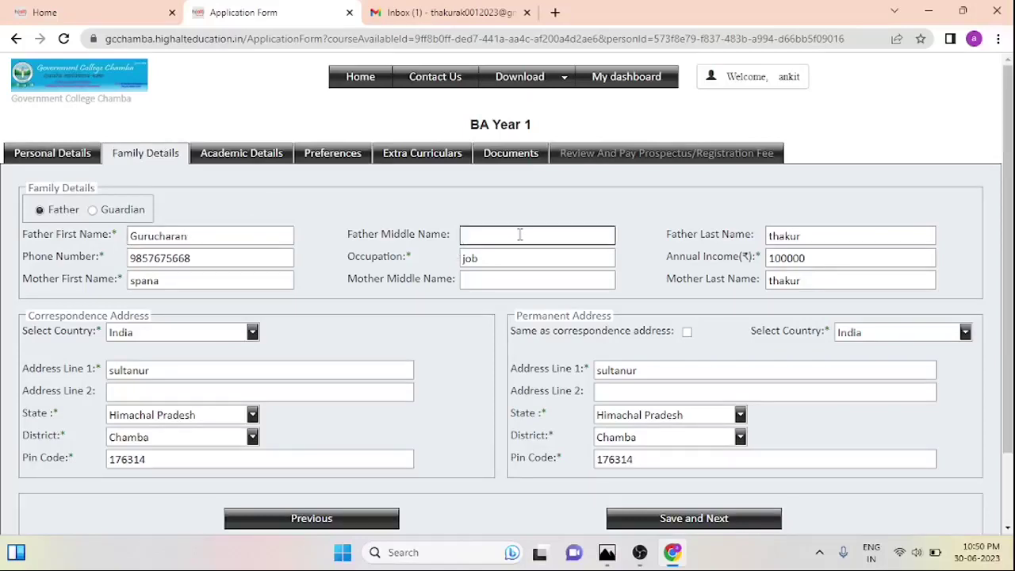
{"action": "type", "text": "singh"}
Retype the annual income's last digit, keeping 100000, and review the mother's name fields
{"action": "left_click", "coordinate": [262, 260]}
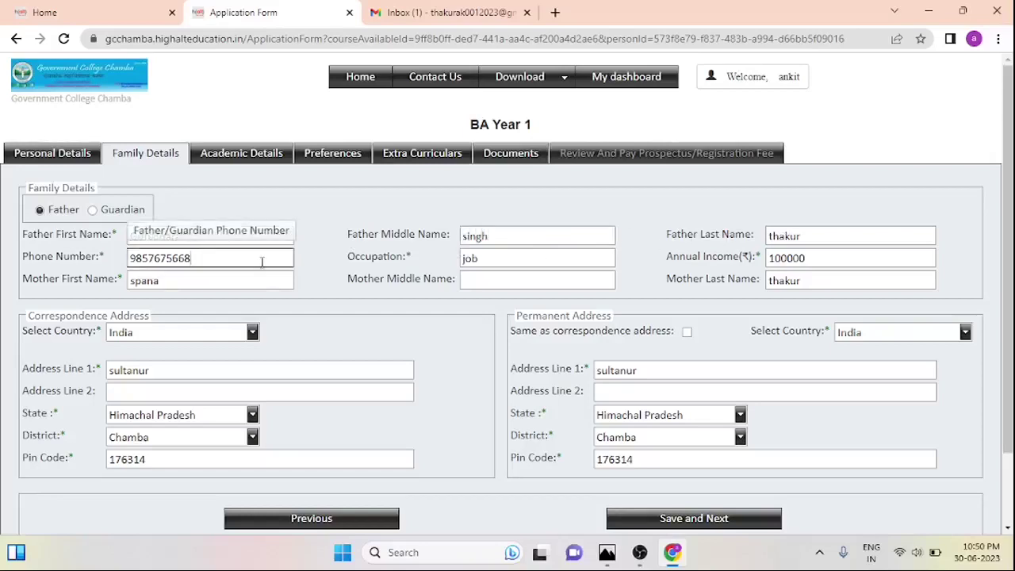
{"action": "left_click", "coordinate": [557, 260]}
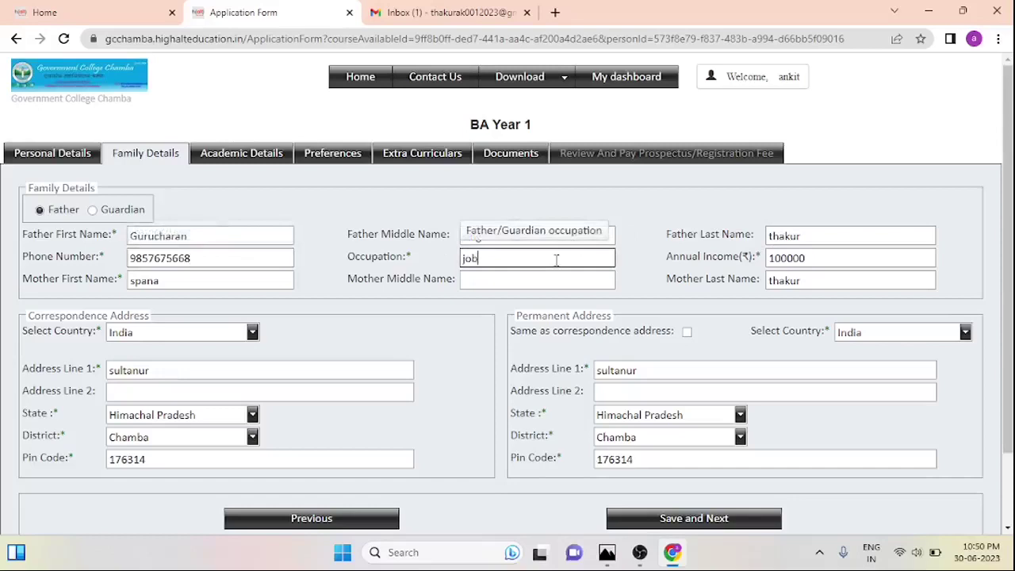
{"action": "left_click", "coordinate": [833, 260]}
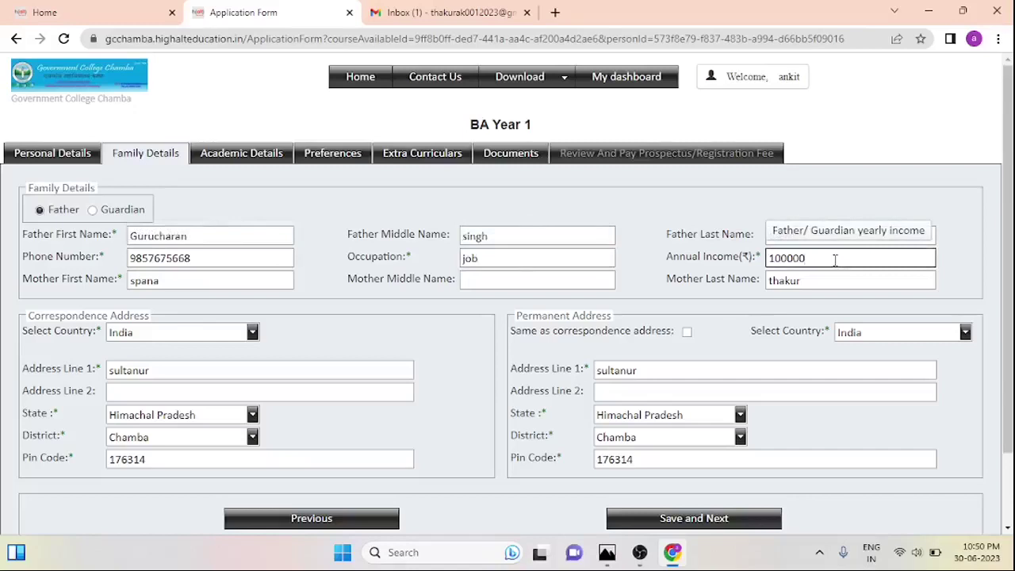
{"action": "key", "text": "BackSpace"}
{"action": "type", "text": "0"}
{"action": "left_click", "coordinate": [254, 278]}
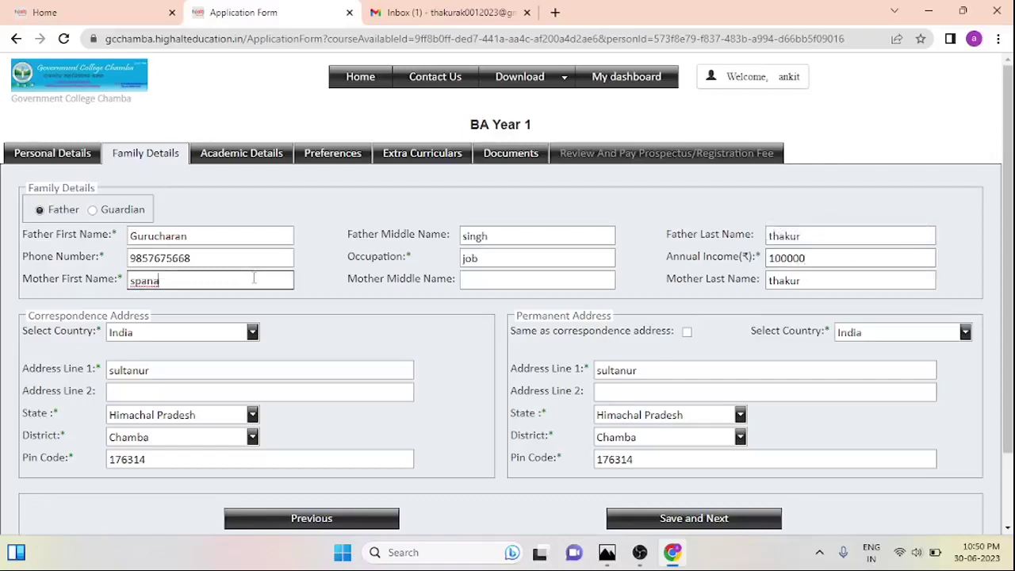
{"action": "left_click", "coordinate": [500, 281]}
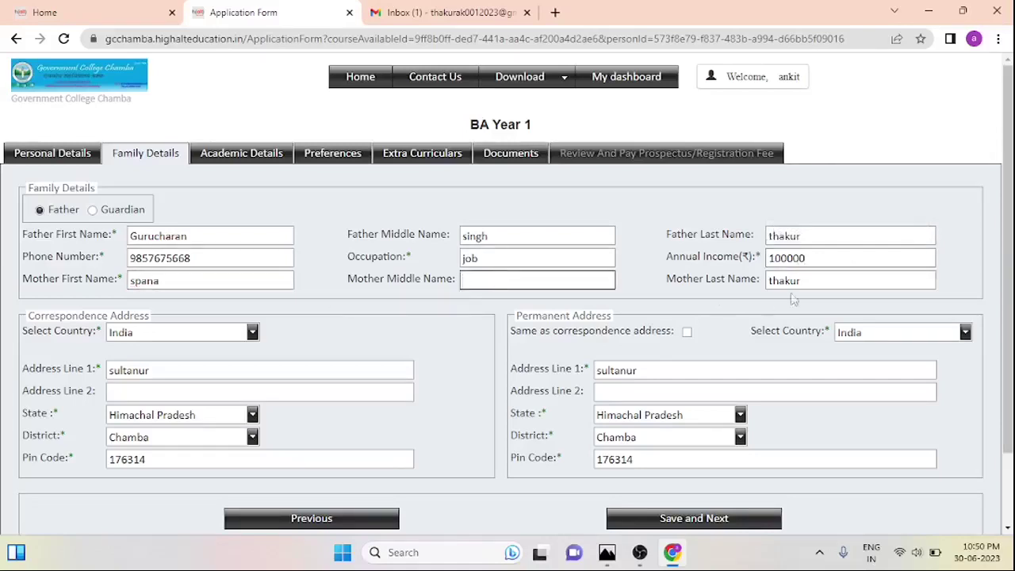
{"action": "left_click", "coordinate": [813, 282]}
Confirm the correspondence address keeps India, Himachal Pradesh and Chamba district
{"action": "scroll", "coordinate": [257, 319], "scroll_direction": "down", "scroll_amount": 2}
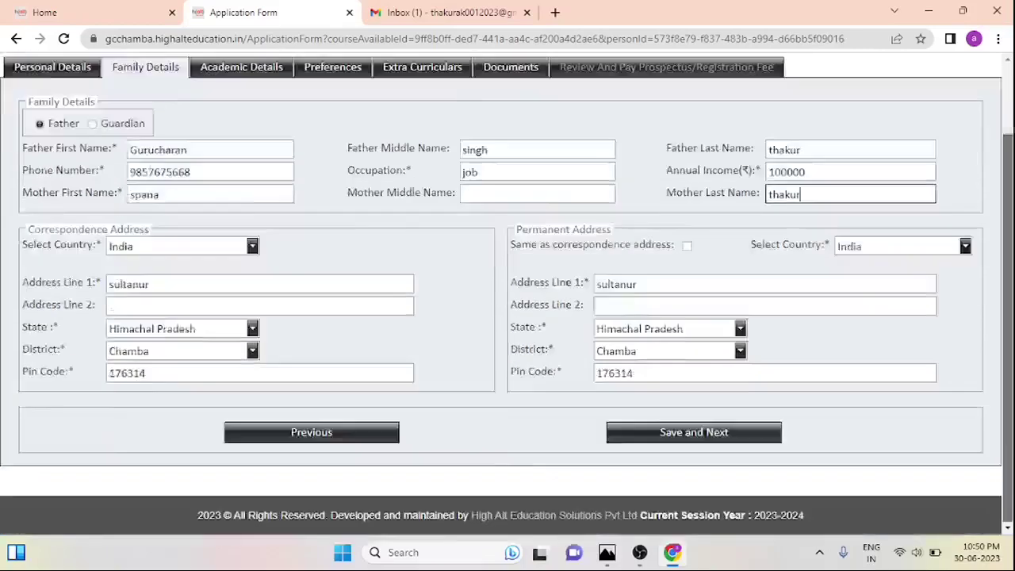
{"action": "scroll", "coordinate": [257, 319], "scroll_direction": "up", "scroll_amount": 1}
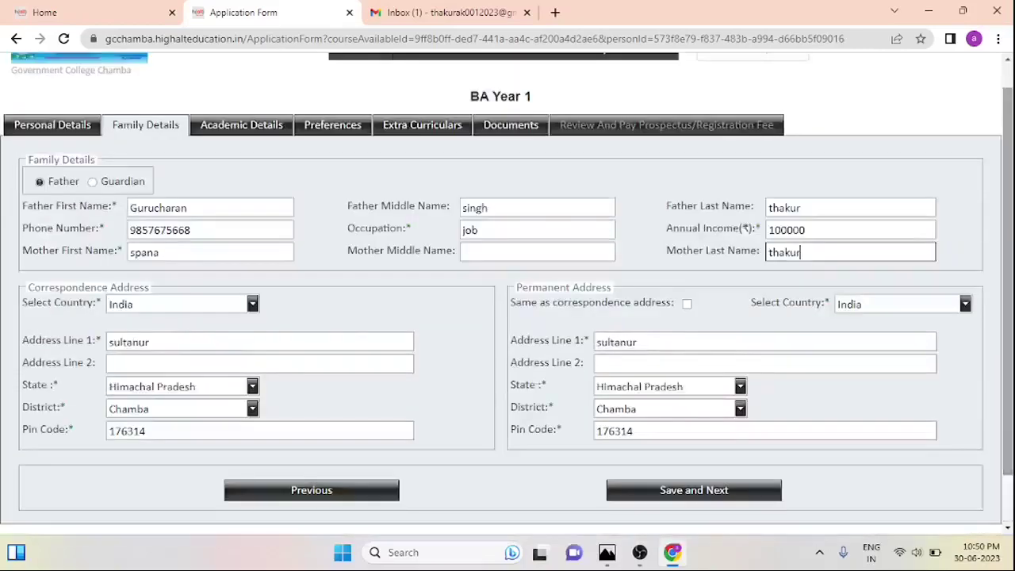
{"action": "left_click", "coordinate": [253, 303]}
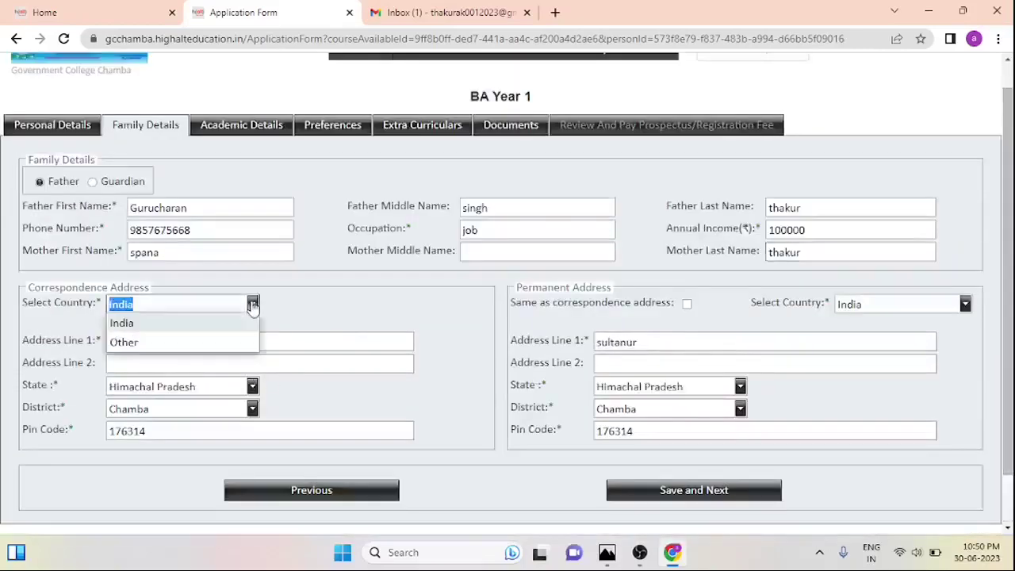
{"action": "left_click", "coordinate": [211, 322]}
{"action": "left_click", "coordinate": [214, 341]}
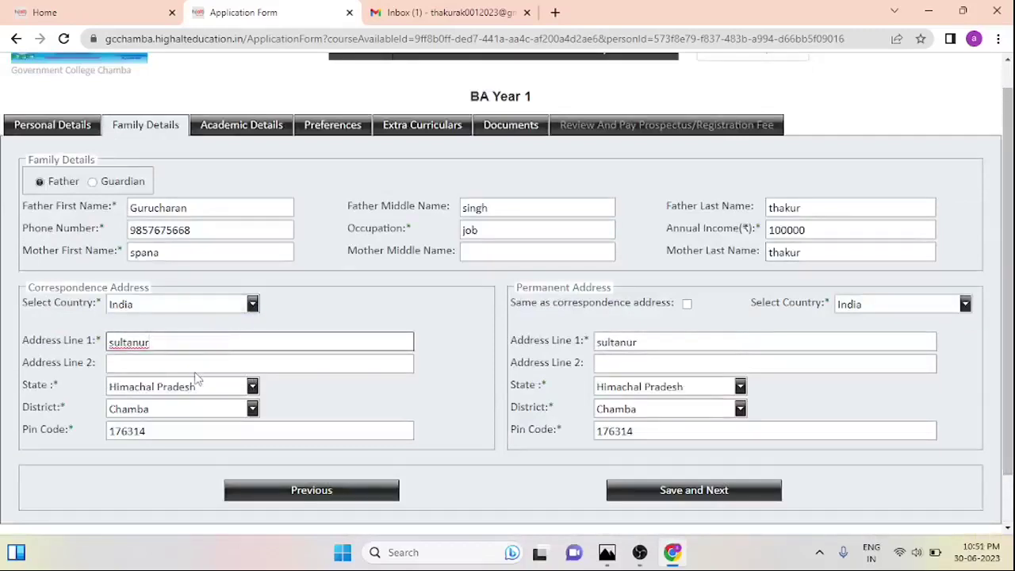
{"action": "left_click", "coordinate": [169, 436]}
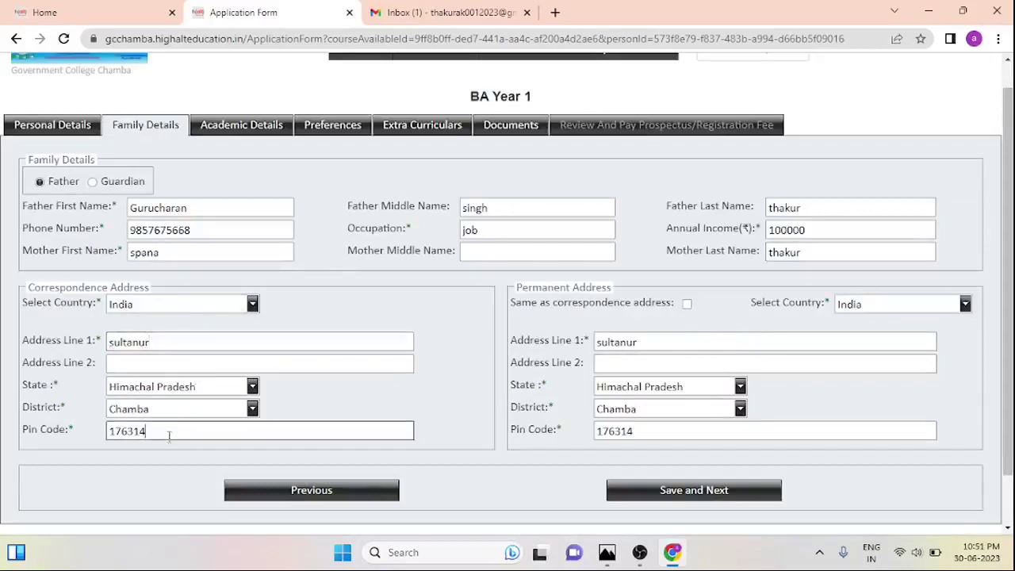
{"action": "left_click", "coordinate": [255, 410]}
{"action": "left_click", "coordinate": [255, 410]}
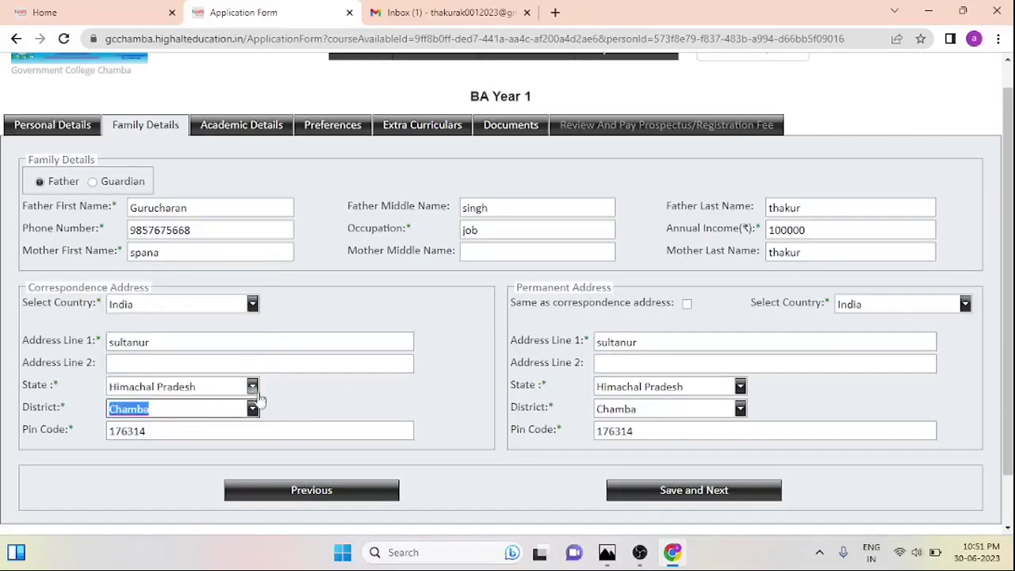
{"action": "left_click", "coordinate": [254, 389]}
{"action": "left_click", "coordinate": [215, 405]}
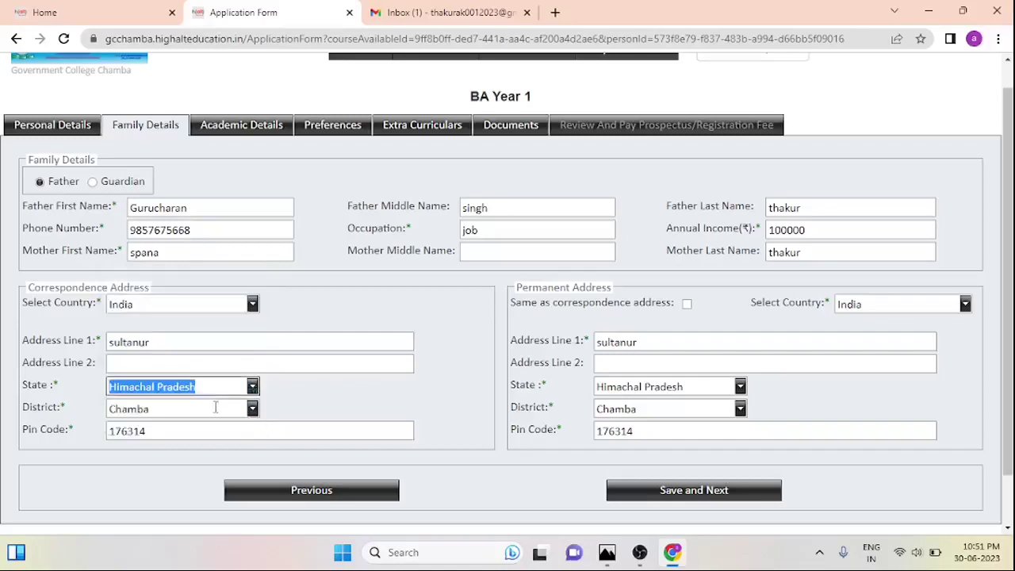
{"action": "left_click", "coordinate": [254, 388]}
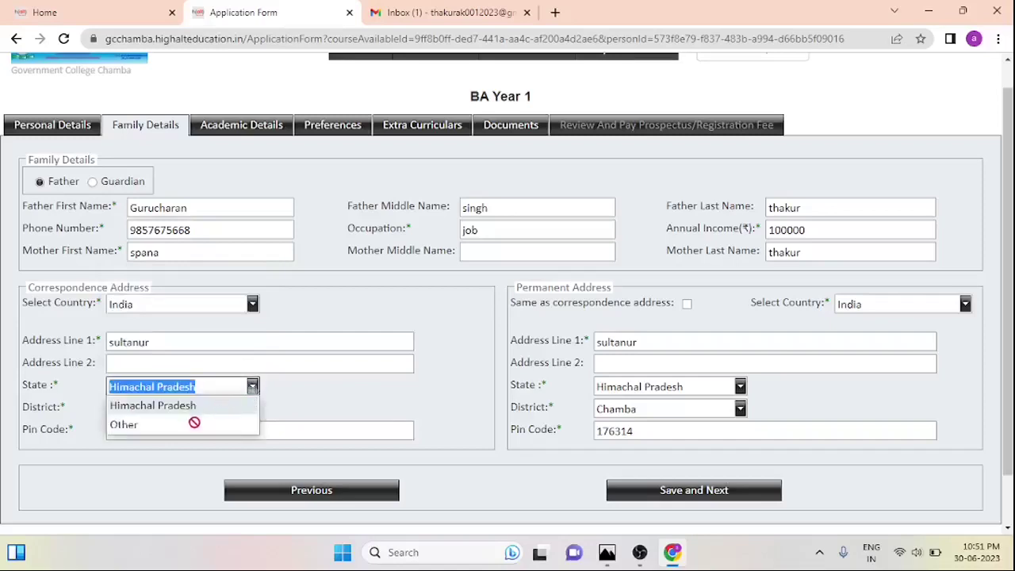
{"action": "left_click", "coordinate": [253, 390]}
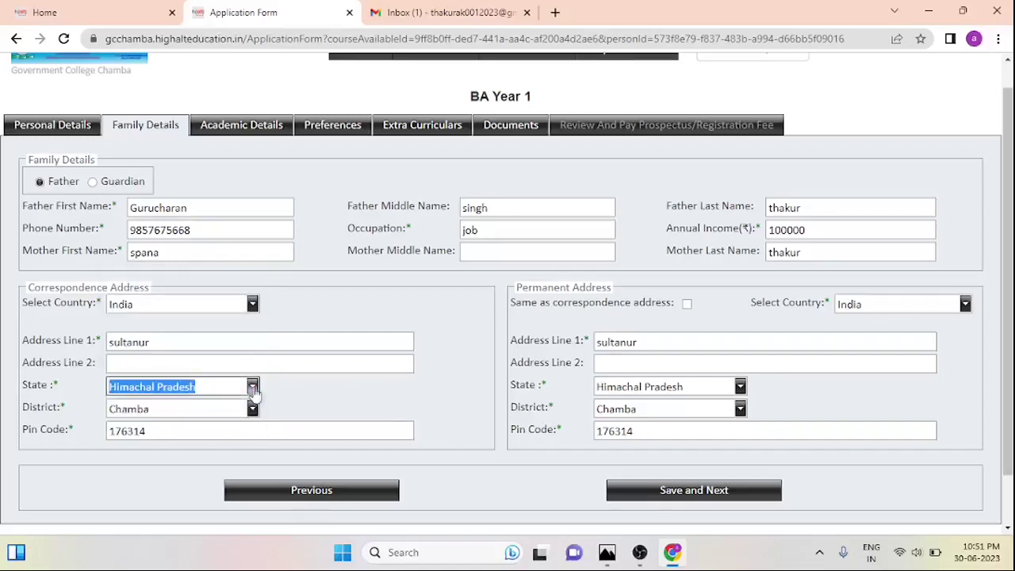
Make the permanent address match the correspondence address, then go to Academic Details
{"action": "left_click", "coordinate": [321, 365]}
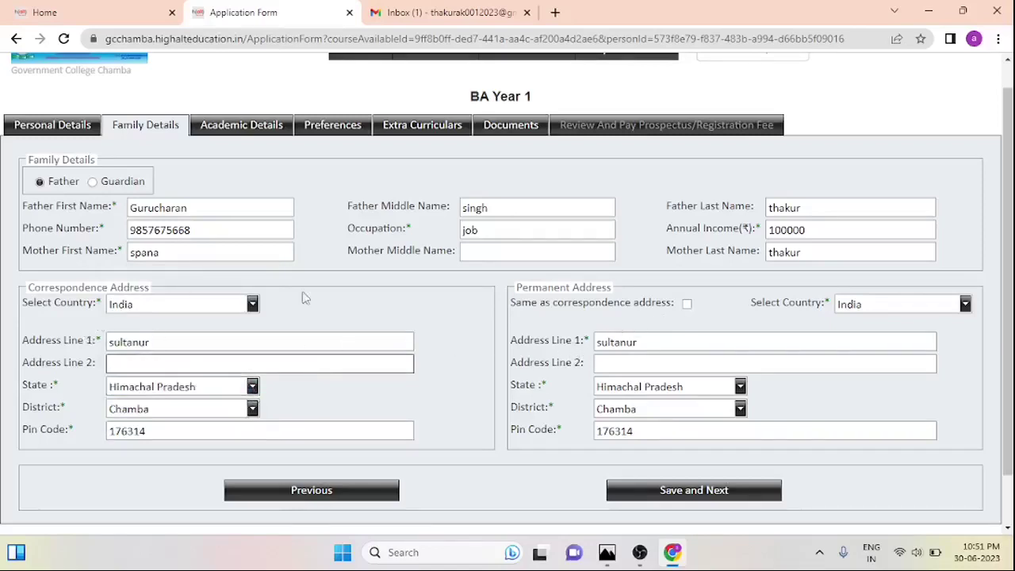
{"action": "left_click", "coordinate": [687, 306]}
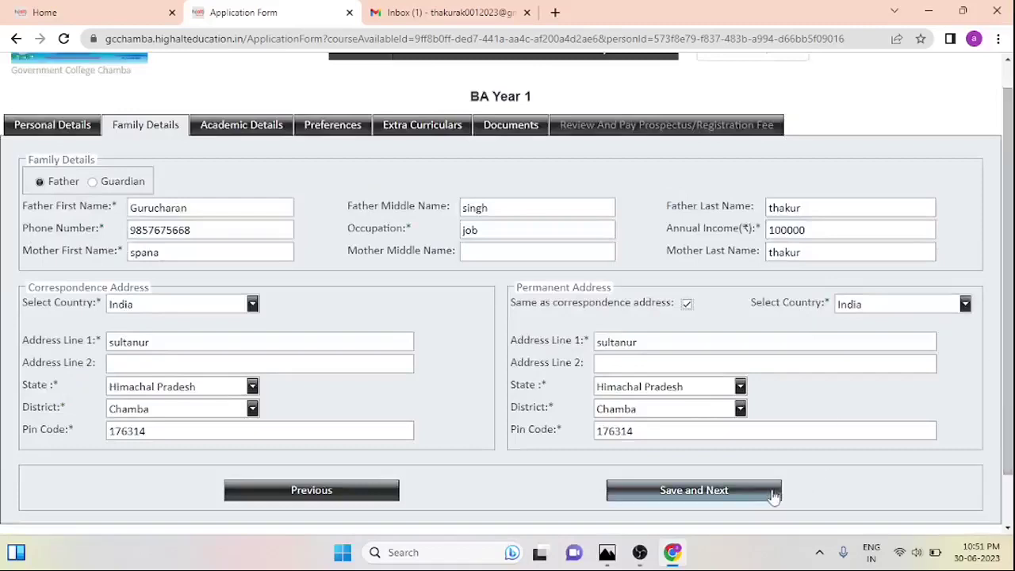
{"action": "scroll", "coordinate": [1006, 425], "scroll_direction": "up", "scroll_amount": 1}
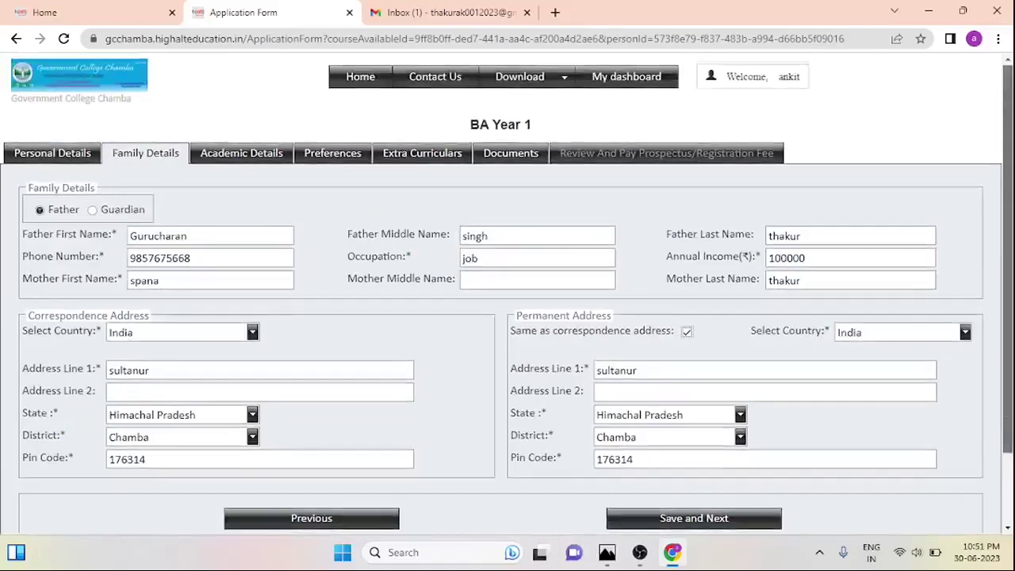
{"action": "left_click", "coordinate": [249, 156]}
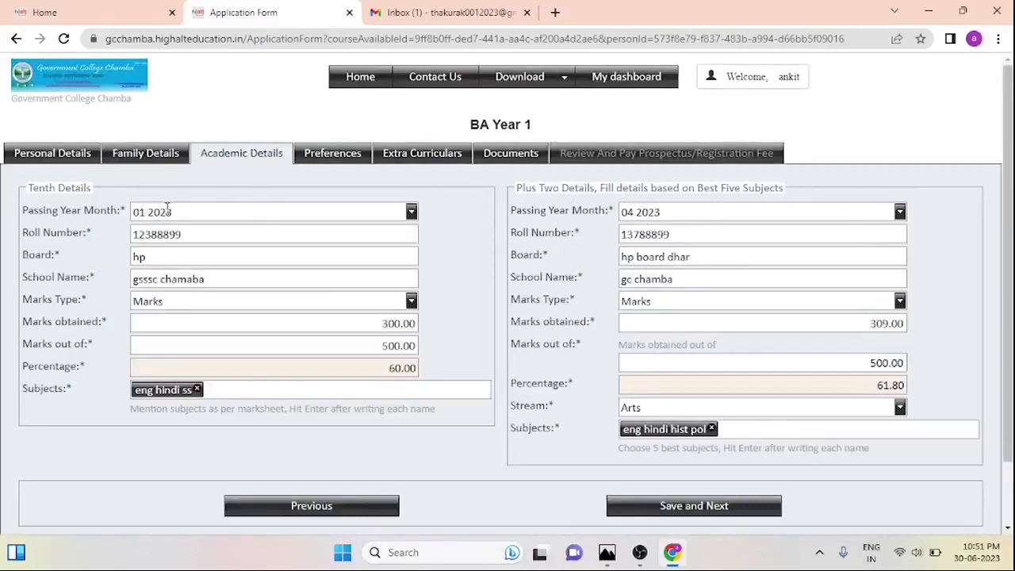
{"action": "left_click", "coordinate": [412, 212]}
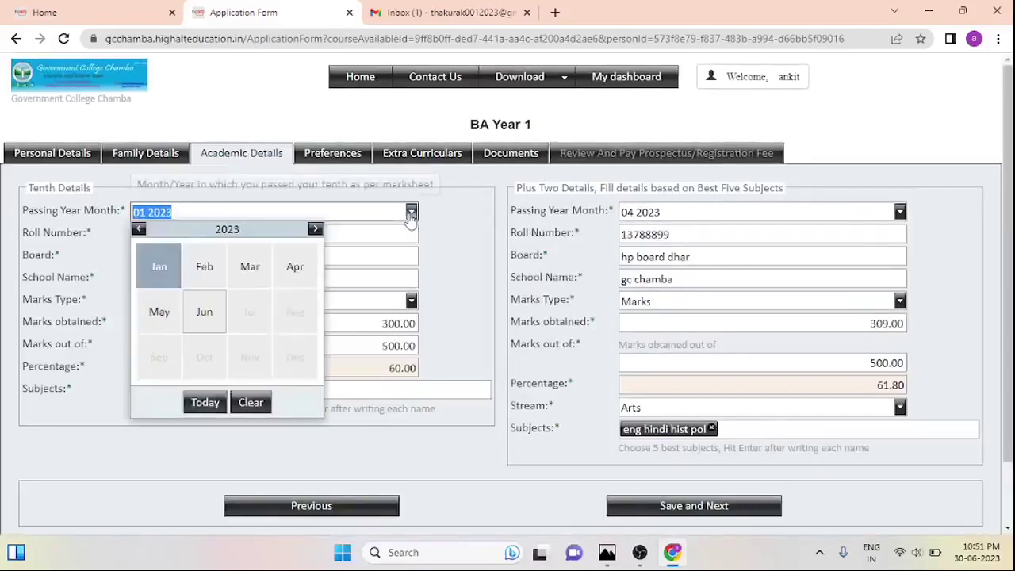
{"action": "left_click", "coordinate": [411, 215]}
{"action": "left_click", "coordinate": [411, 212]}
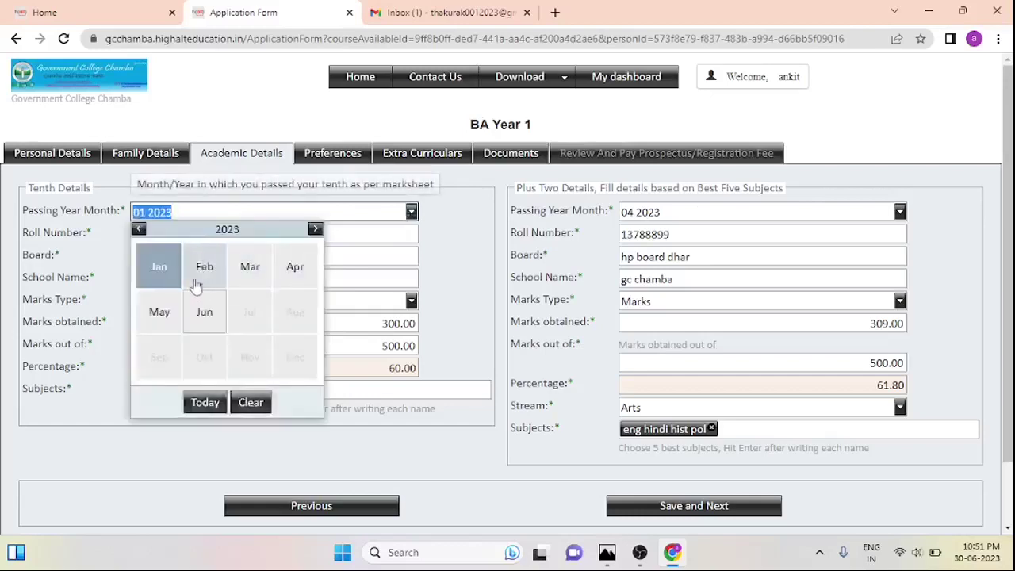
{"action": "left_click", "coordinate": [249, 270]}
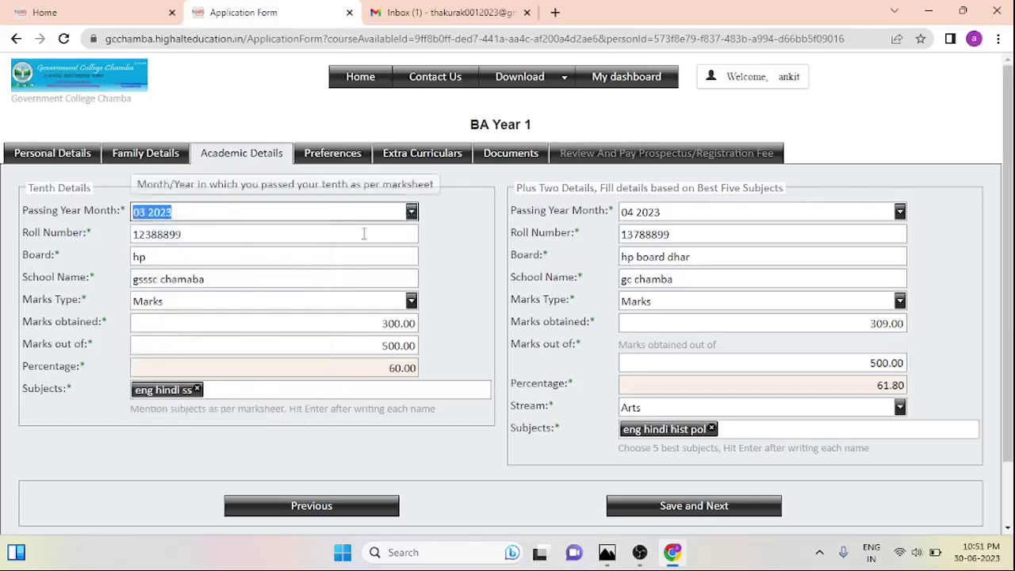
{"action": "left_click", "coordinate": [412, 214]}
{"action": "left_click", "coordinate": [411, 214]}
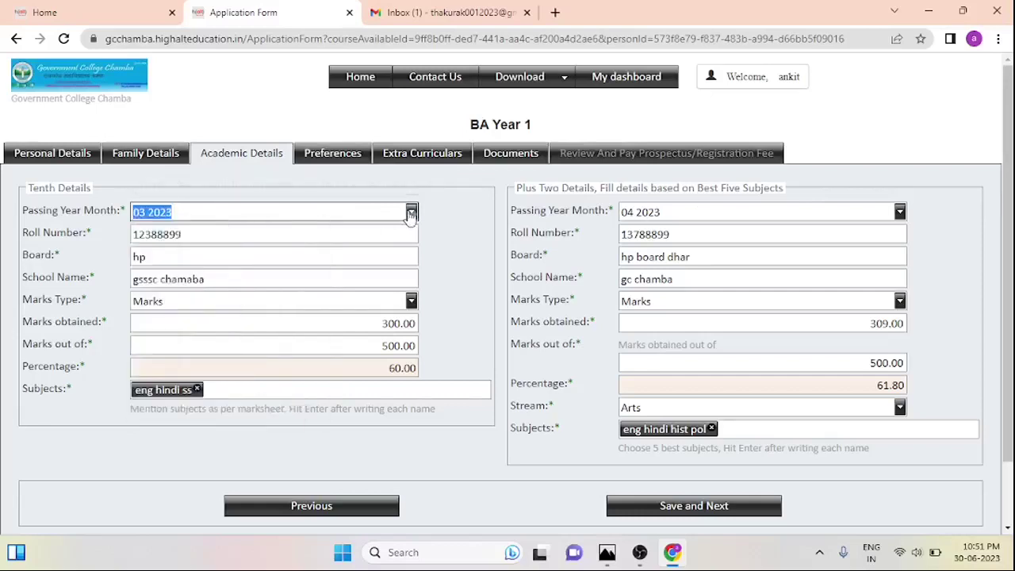
{"action": "left_click", "coordinate": [411, 214]}
{"action": "left_click", "coordinate": [140, 229]}
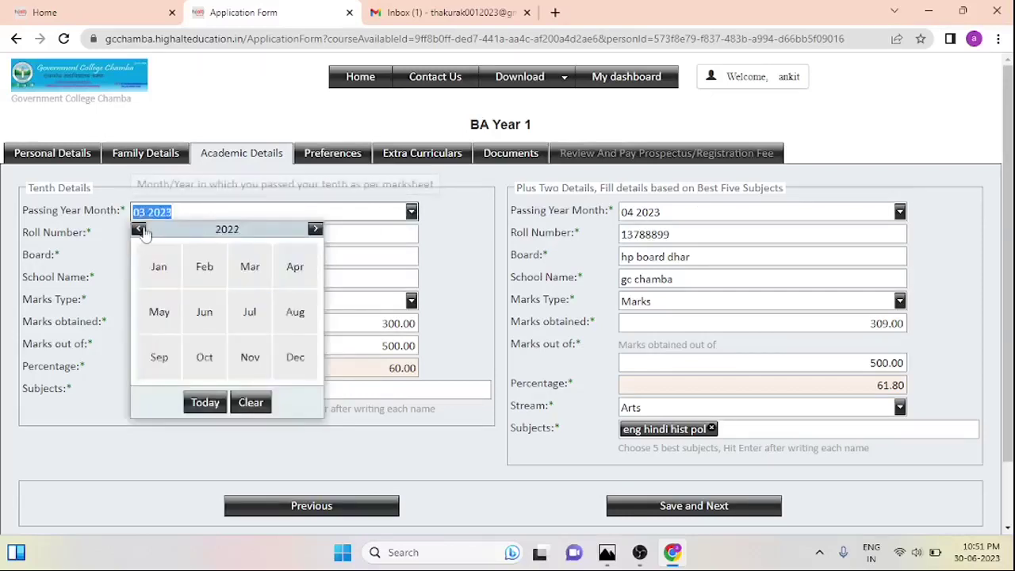
{"action": "left_click", "coordinate": [139, 230]}
{"action": "left_click", "coordinate": [389, 210]}
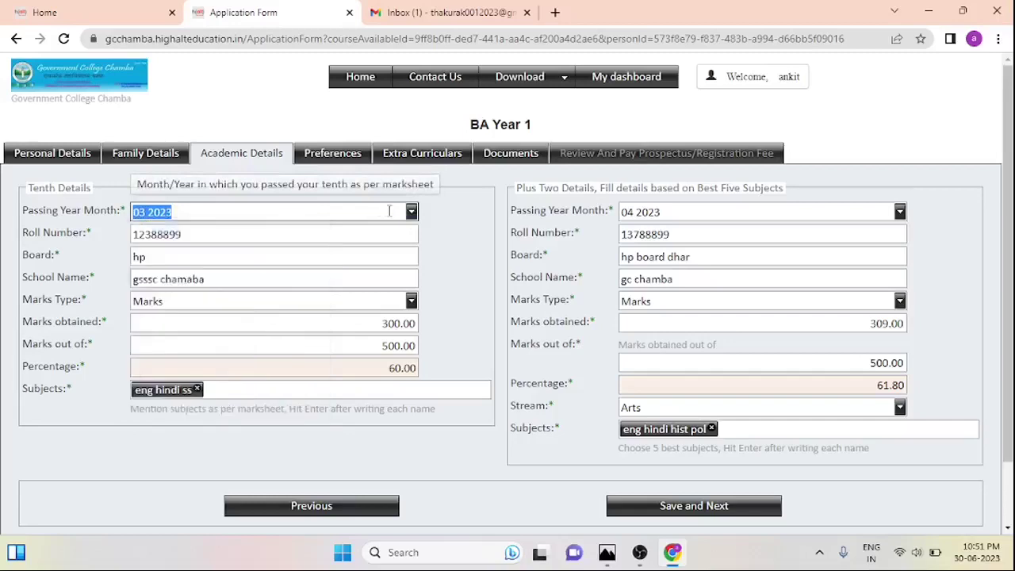
Extend the tenth board name with 'board dharam' and review the roll number and school name
{"action": "left_click", "coordinate": [347, 239]}
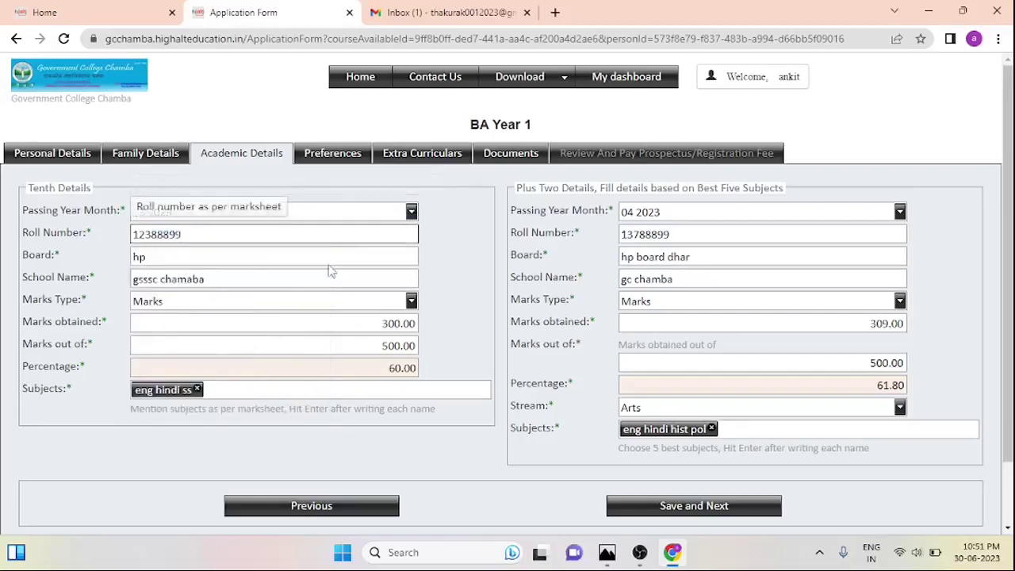
{"action": "left_click", "coordinate": [352, 258]}
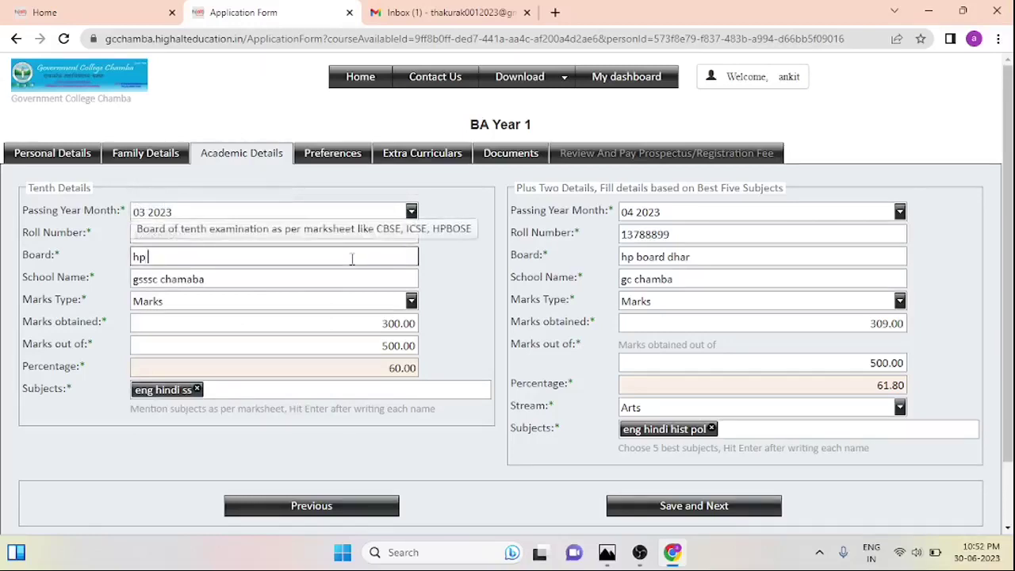
{"action": "type", "text": "board dharam"}
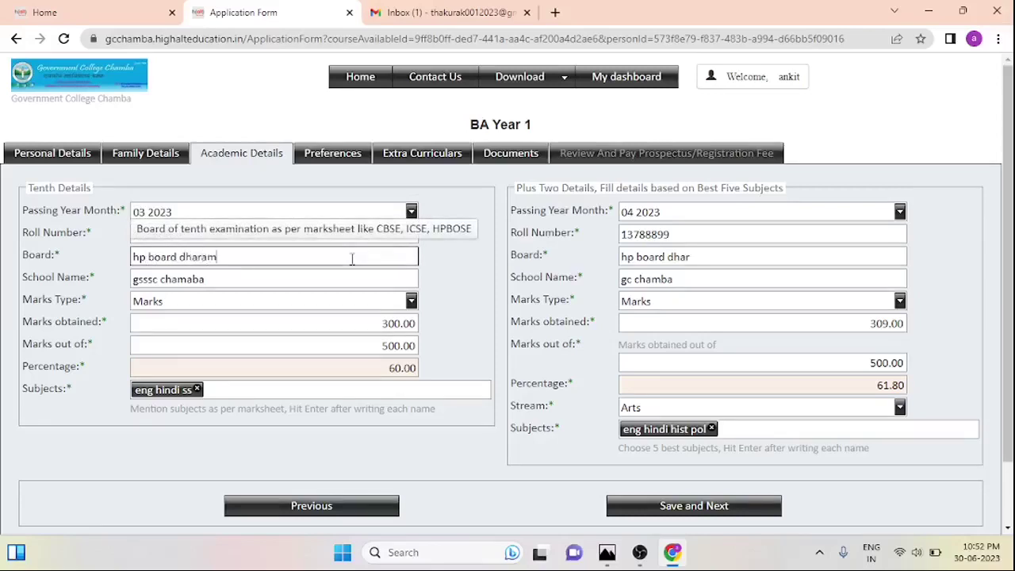
{"action": "left_click", "coordinate": [297, 292]}
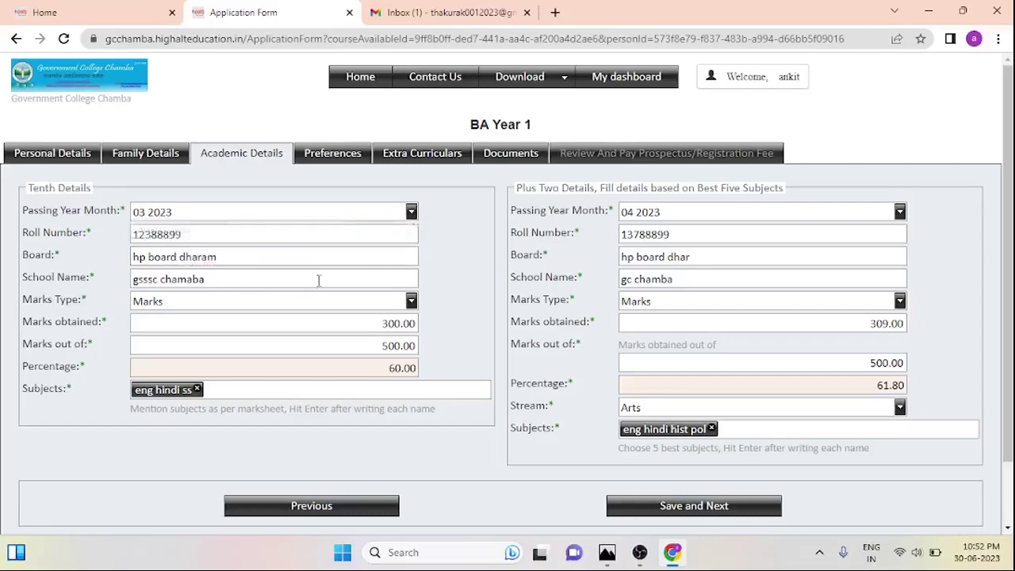
{"action": "left_click", "coordinate": [318, 279]}
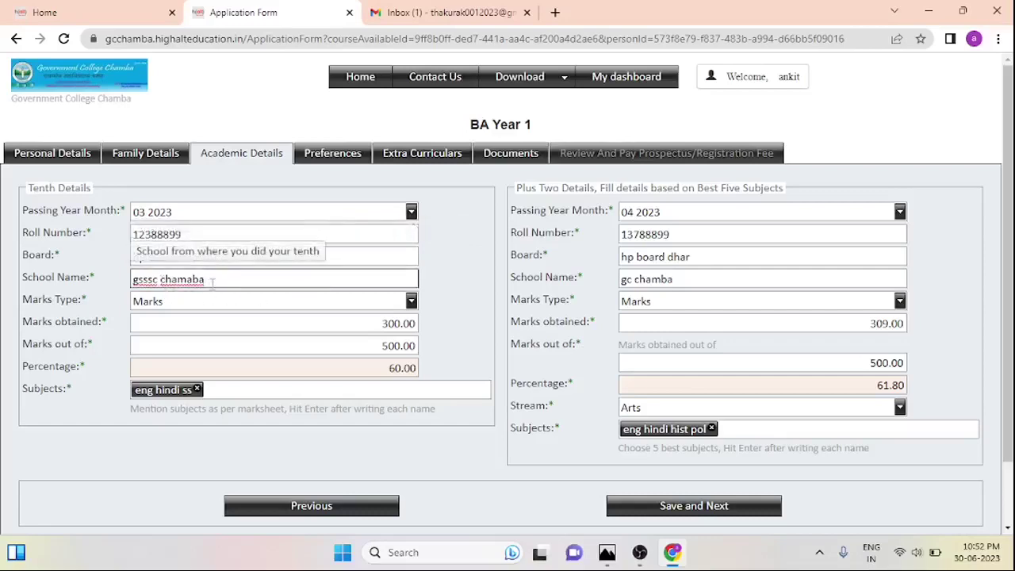
{"action": "left_click", "coordinate": [270, 313]}
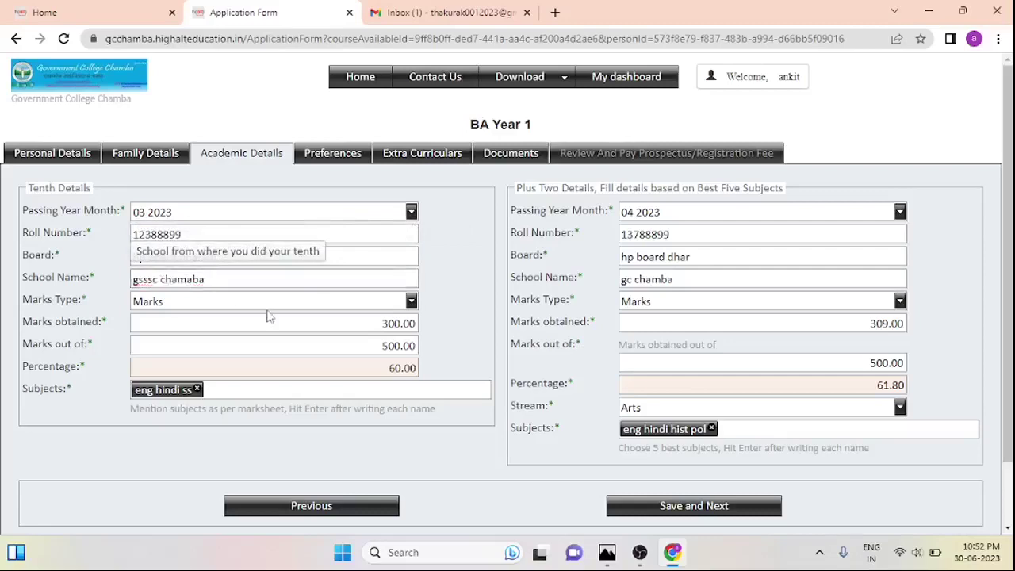
Keep the tenth marks type as Marks and enter 400 of 700 marks (57.14%)
{"action": "left_click", "coordinate": [287, 302]}
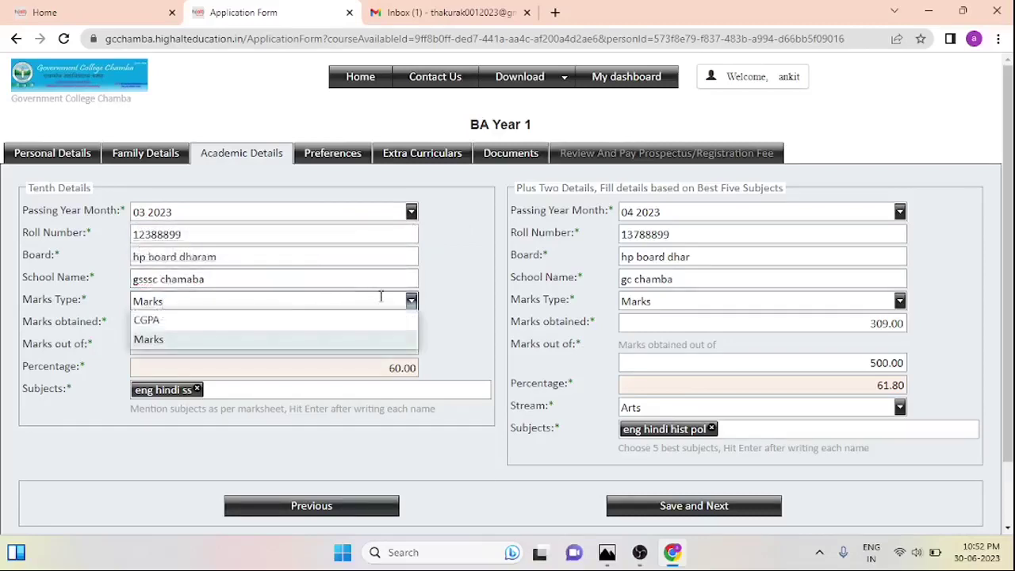
{"action": "left_click", "coordinate": [309, 333]}
{"action": "left_click", "coordinate": [351, 302]}
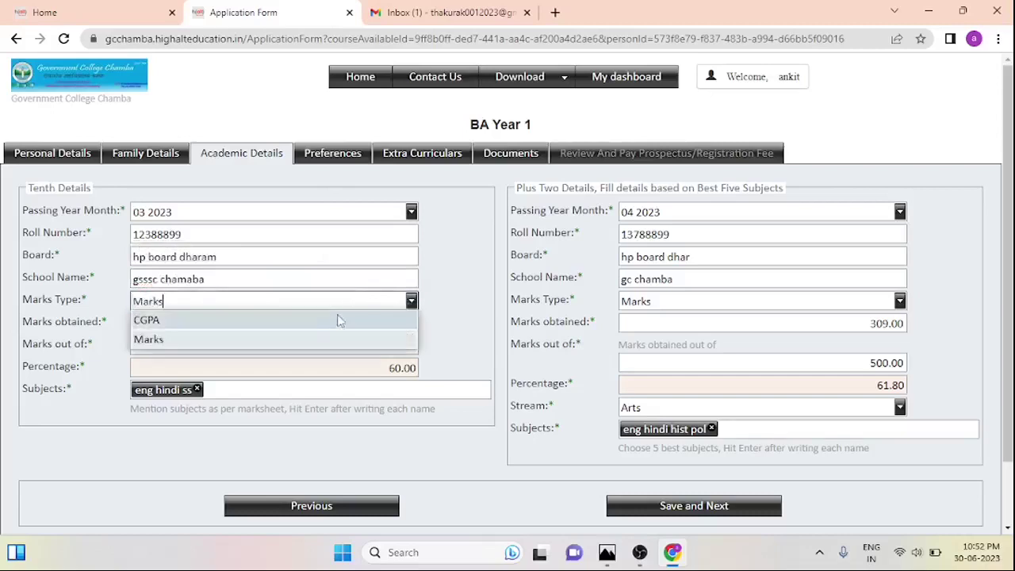
{"action": "left_click", "coordinate": [329, 319]}
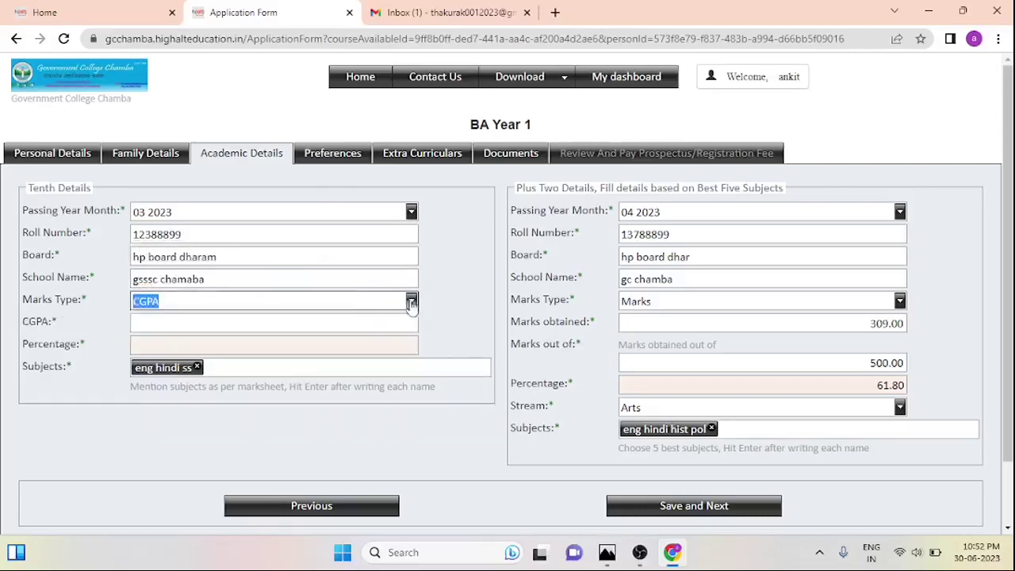
{"action": "left_click", "coordinate": [411, 301]}
{"action": "left_click", "coordinate": [330, 338]}
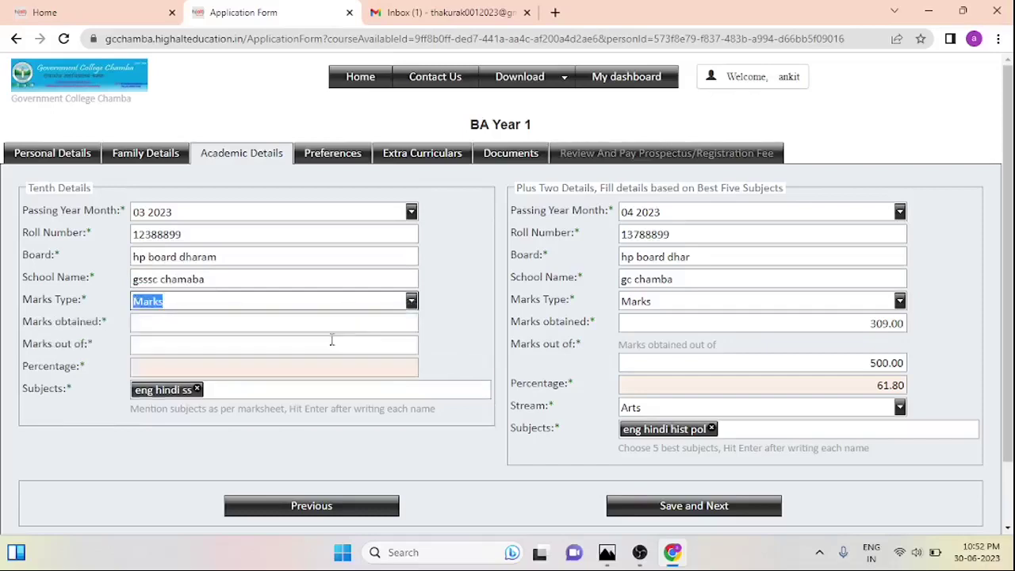
{"action": "left_click", "coordinate": [352, 327]}
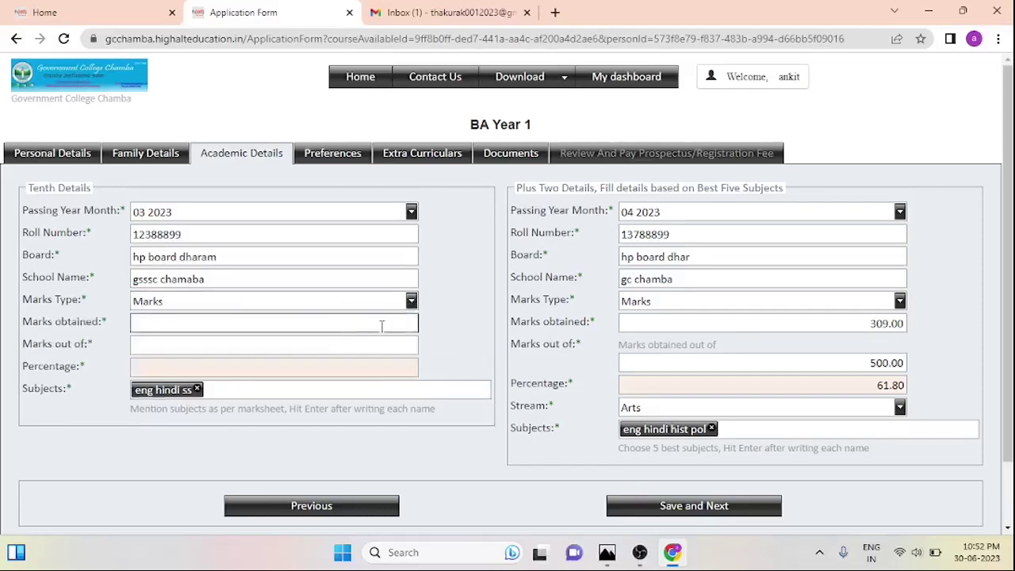
{"action": "type", "text": "400"}
{"action": "left_click", "coordinate": [396, 347]}
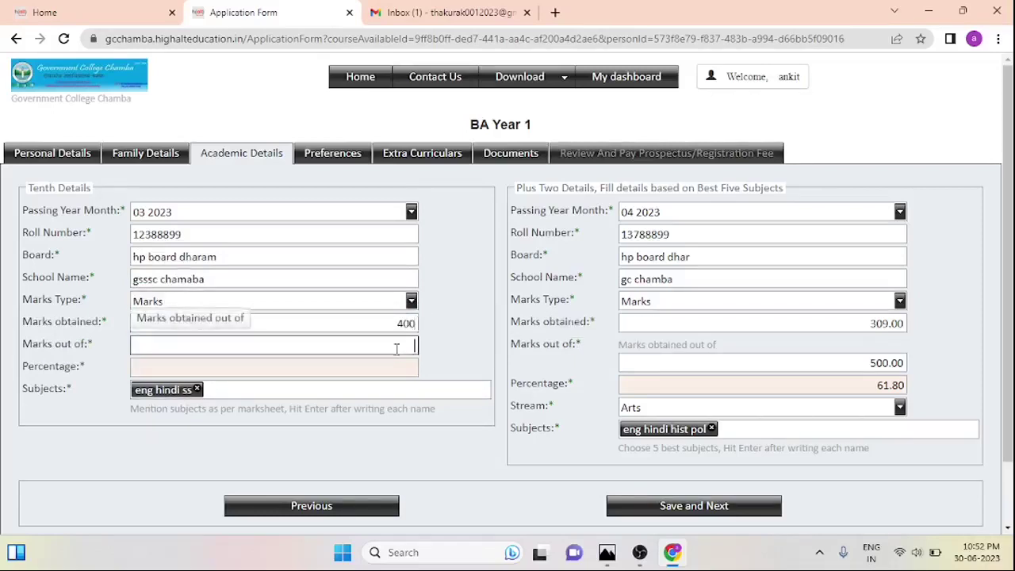
{"action": "type", "text": "700"}
{"action": "left_click", "coordinate": [402, 385]}
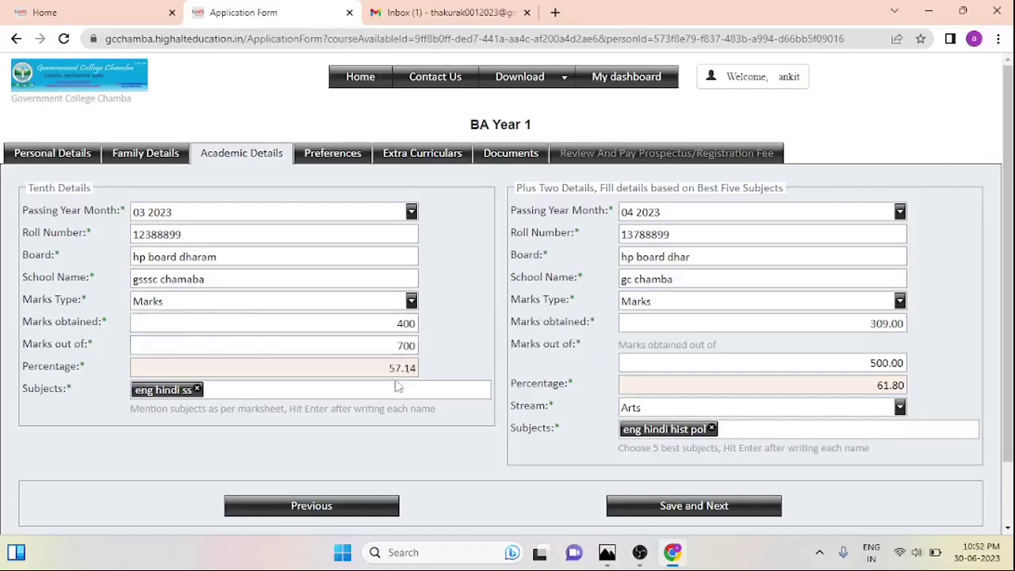
Add 'eng hindi' as another tenth subject tag
{"action": "left_click", "coordinate": [389, 386]}
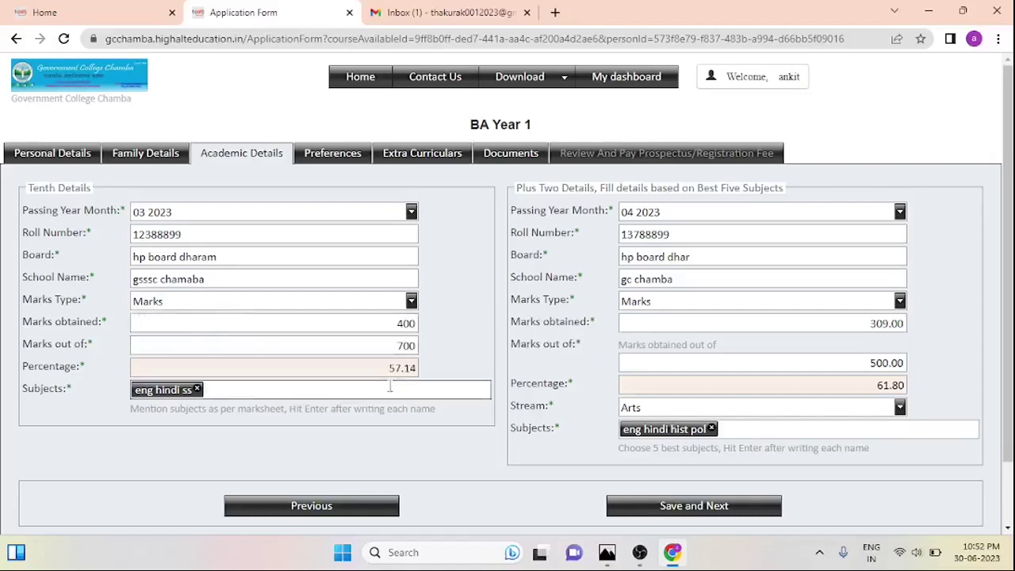
{"action": "type", "text": "eng hindi"}
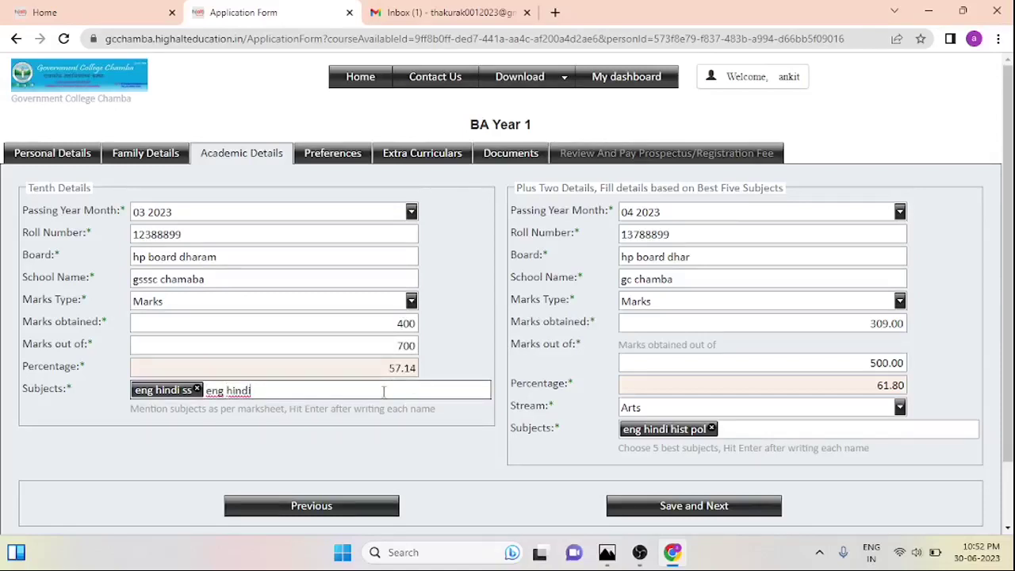
{"action": "key", "text": "Return"}
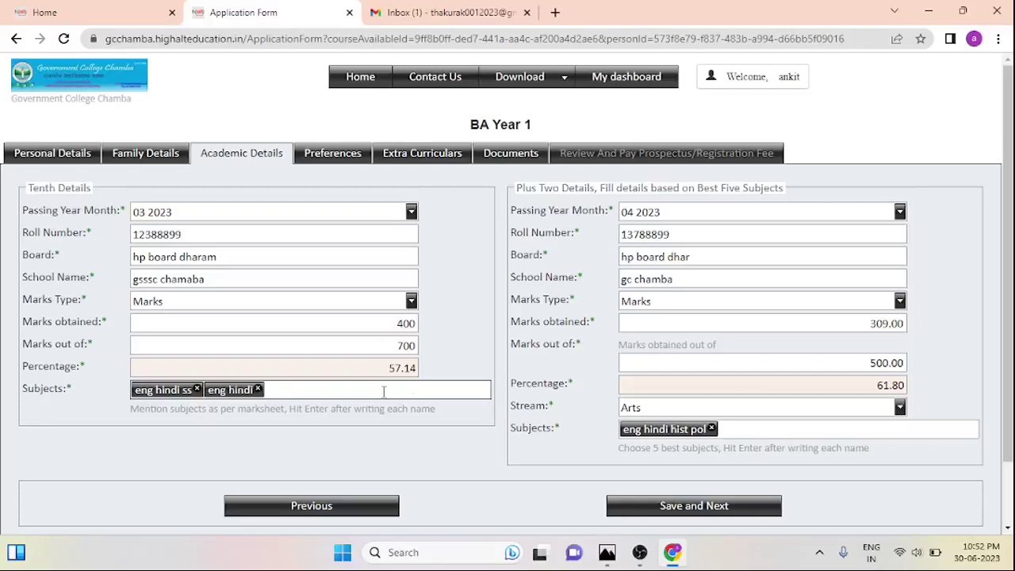
{"action": "type", "text": "s"}
{"action": "key", "text": "BackSpace"}
Set the plus-two passing month to March 2023 and change the school name to 'sss schamba'
{"action": "left_click", "coordinate": [900, 211]}
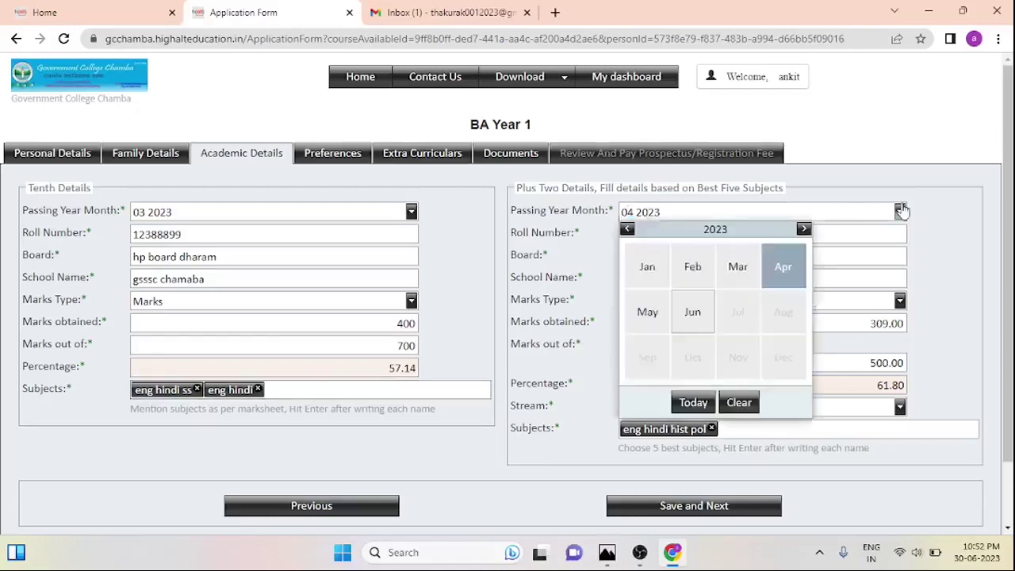
{"action": "left_click", "coordinate": [737, 266]}
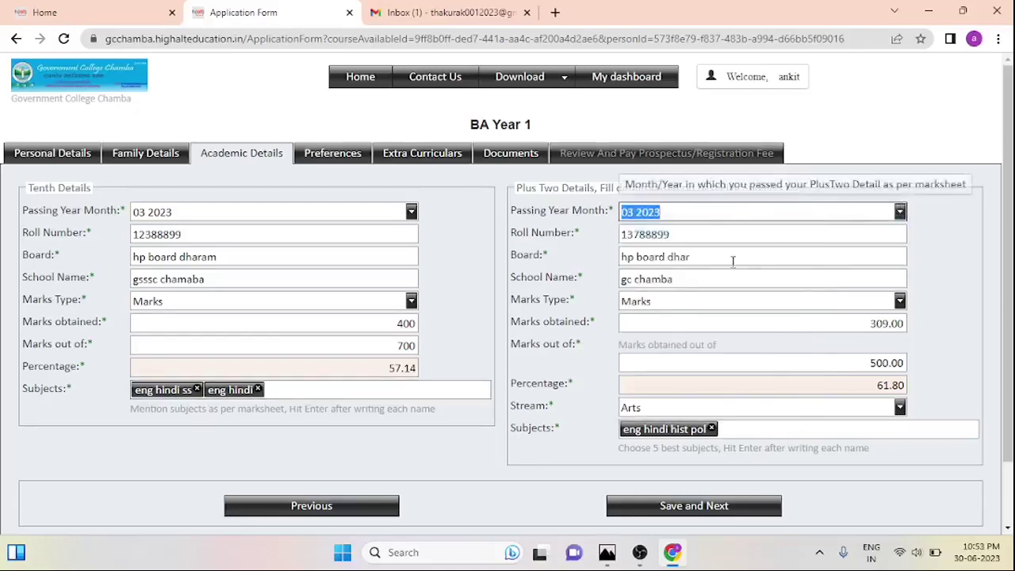
{"action": "left_click", "coordinate": [805, 230]}
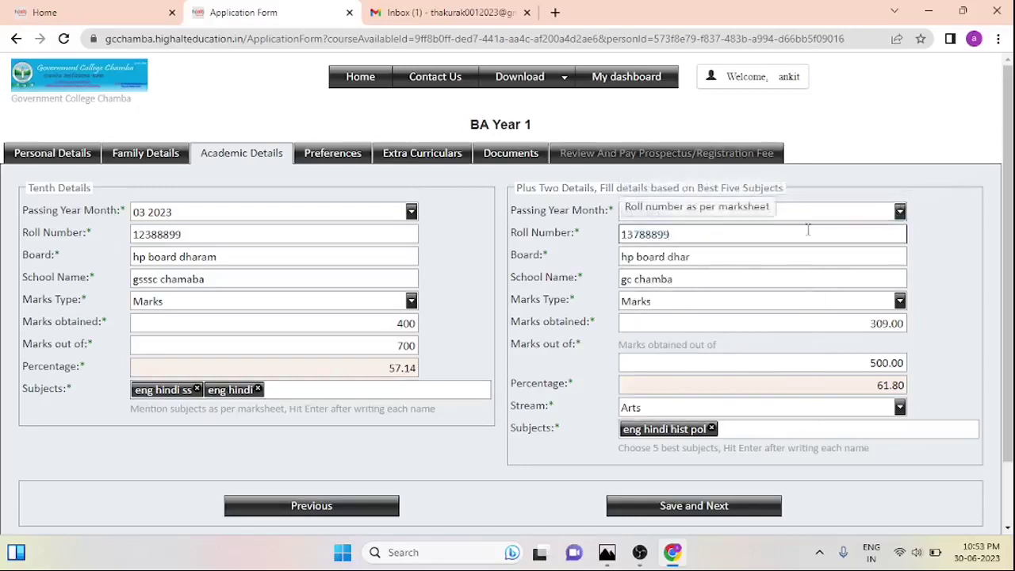
{"action": "left_click", "coordinate": [797, 253]}
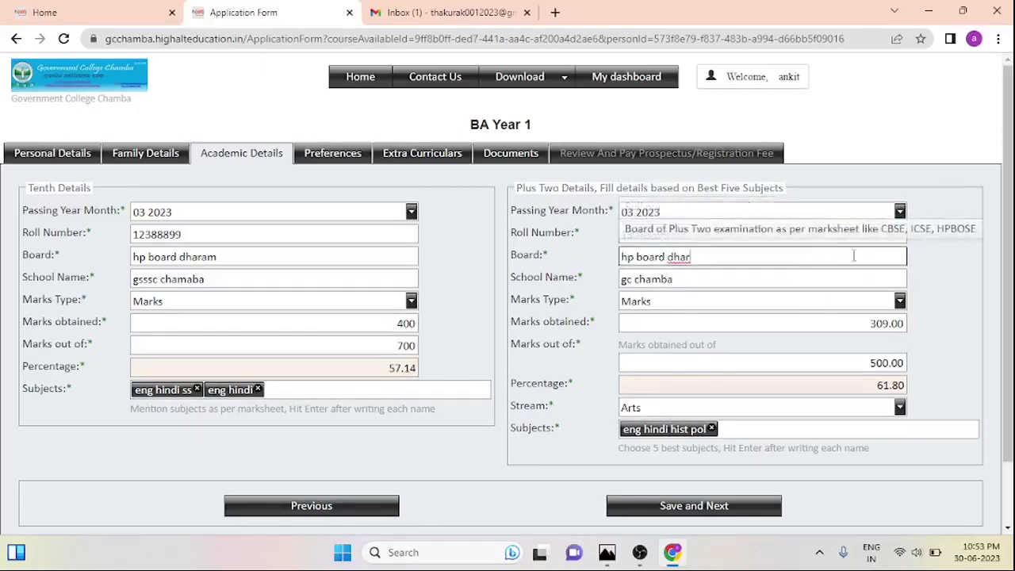
{"action": "left_click", "coordinate": [708, 275]}
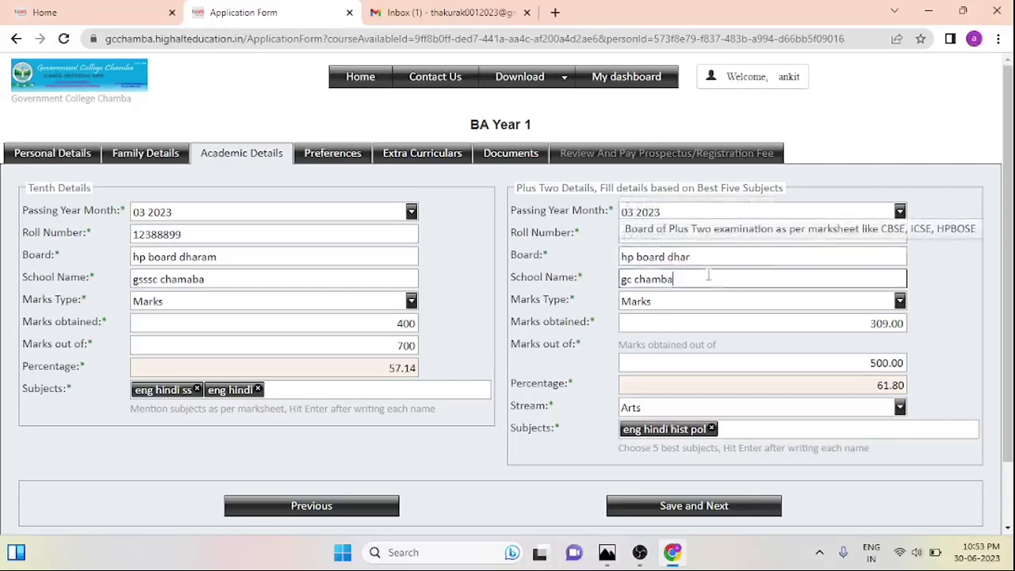
{"action": "key", "text": "BackSpace"}
{"action": "key", "text": "BackSpace"}
{"action": "key", "text": "BackSpace"}
{"action": "key", "text": "BackSpace"}
{"action": "key", "text": "BackSpace"}
{"action": "key", "text": "BackSpace"}
{"action": "key", "text": "BackSpace"}
{"action": "key", "text": "BackSpace"}
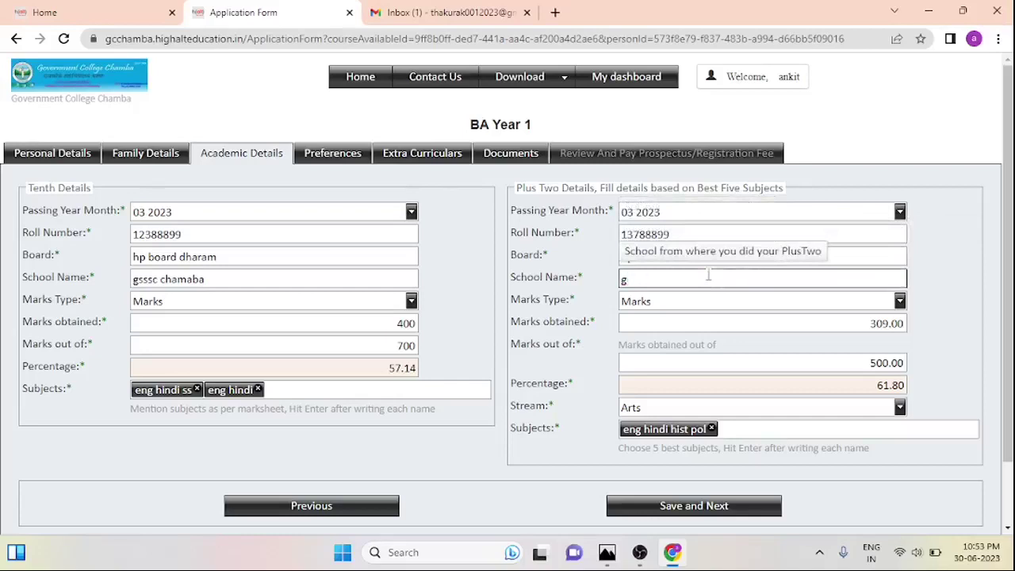
{"action": "type", "text": "sss schamba"}
Keep the Plus Two marks type as Marks and enter 400 of 500 marks (80.00%)
{"action": "left_click", "coordinate": [723, 307]}
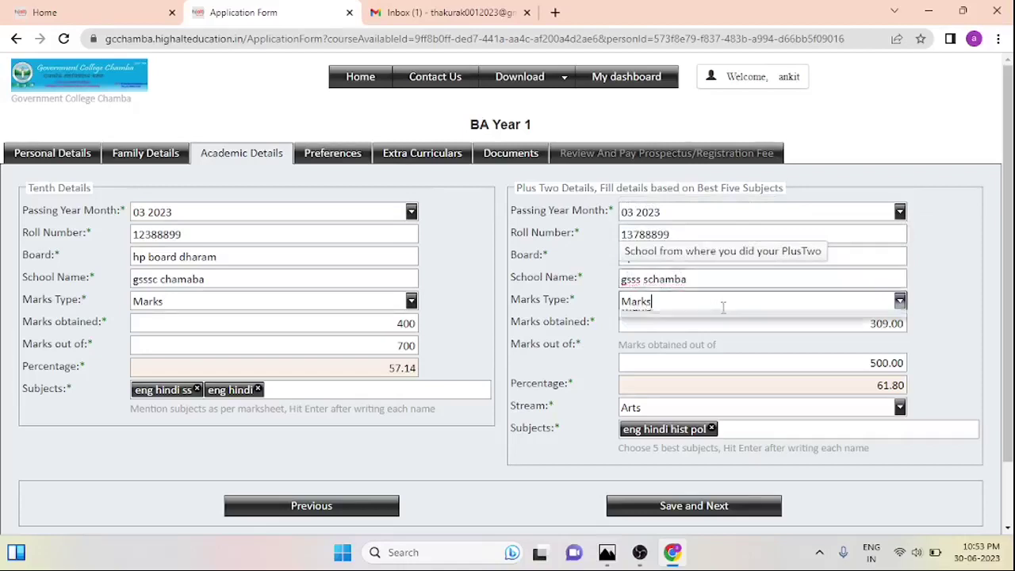
{"action": "left_click", "coordinate": [719, 336]}
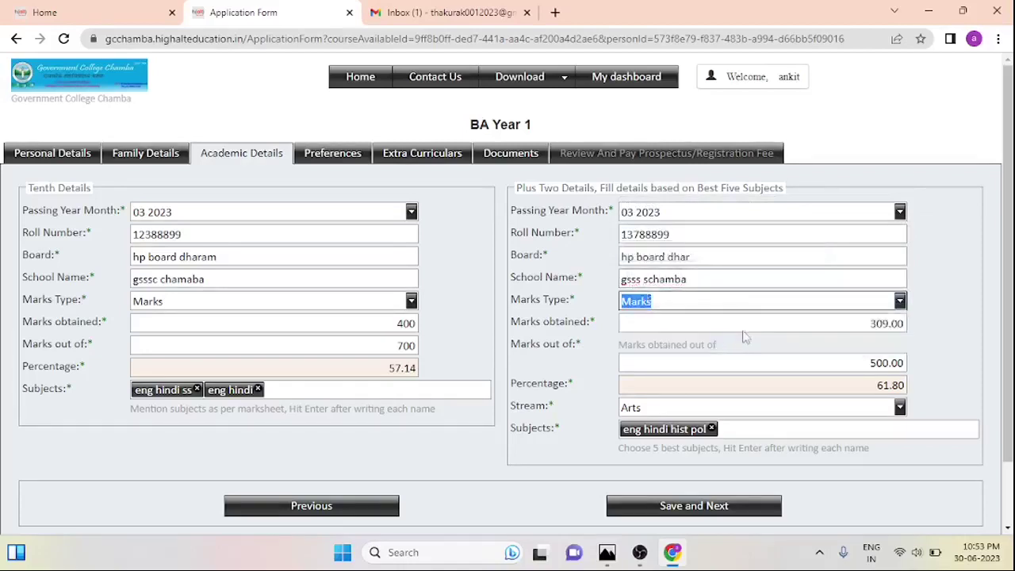
{"action": "left_click", "coordinate": [820, 301]}
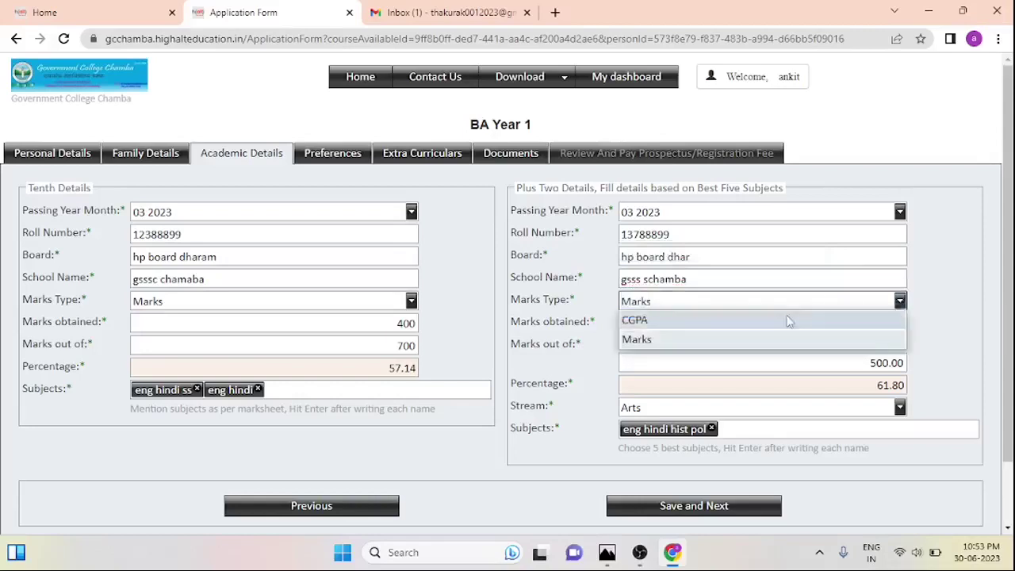
{"action": "left_click", "coordinate": [815, 302]}
{"action": "key", "text": "Up"}
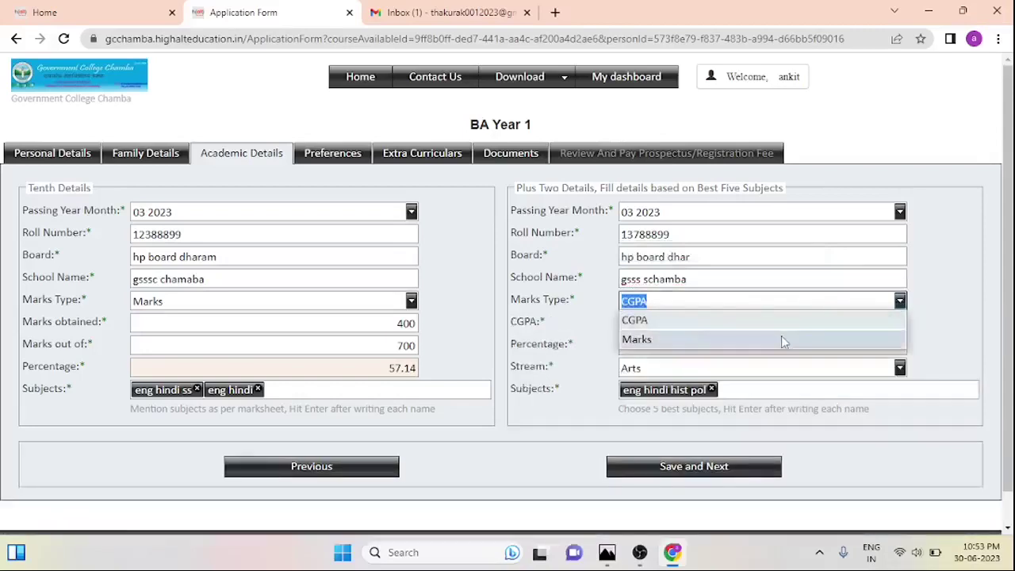
{"action": "left_click", "coordinate": [781, 338]}
{"action": "left_click", "coordinate": [761, 321]}
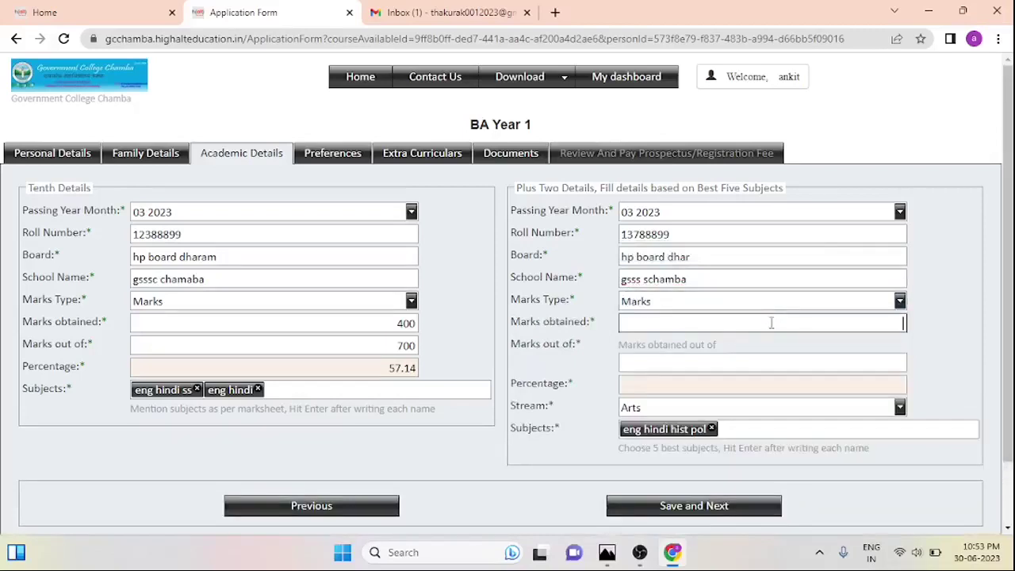
{"action": "type", "text": "400"}
{"action": "left_click", "coordinate": [814, 360]}
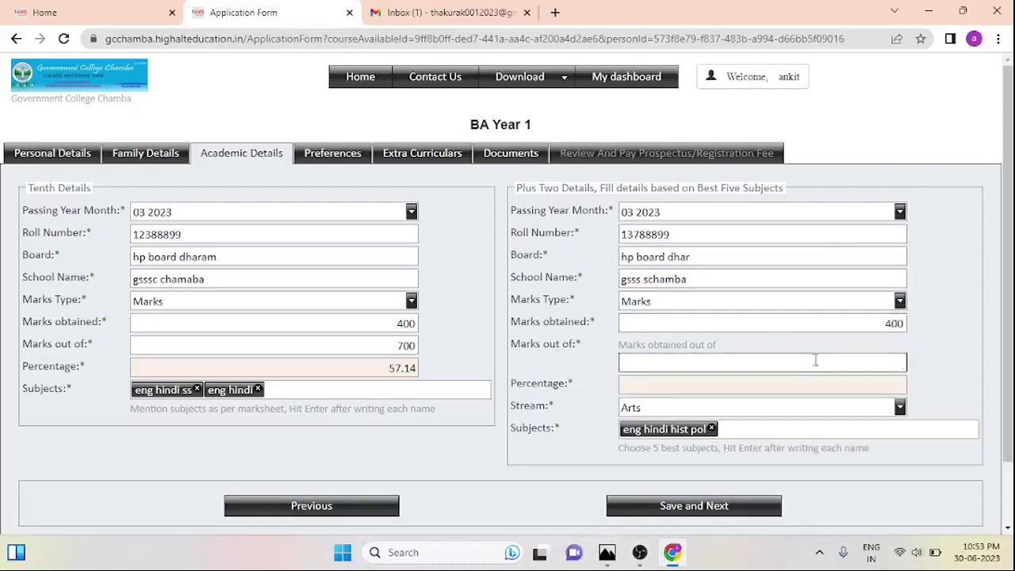
{"action": "type", "text": "500"}
{"action": "left_click", "coordinate": [831, 385]}
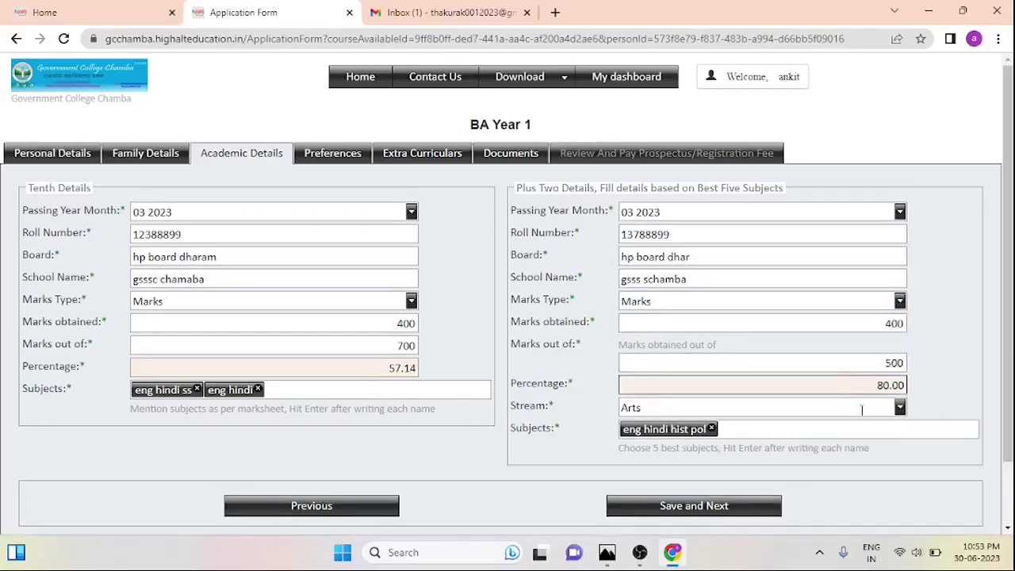
Keep Arts as the Plus Two stream and go to the Preferences section
{"action": "left_click", "coordinate": [899, 409]}
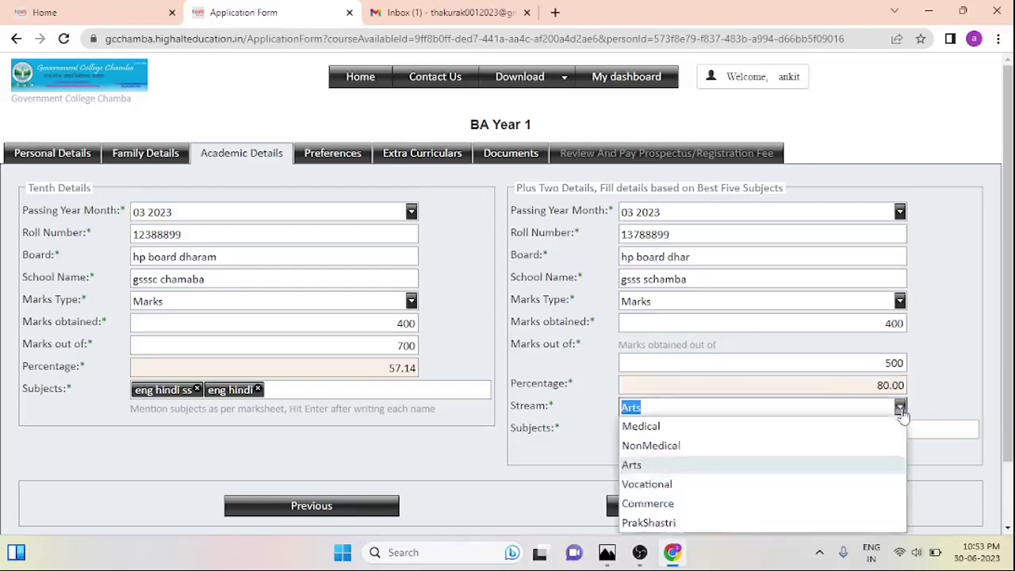
{"action": "left_click", "coordinate": [694, 466]}
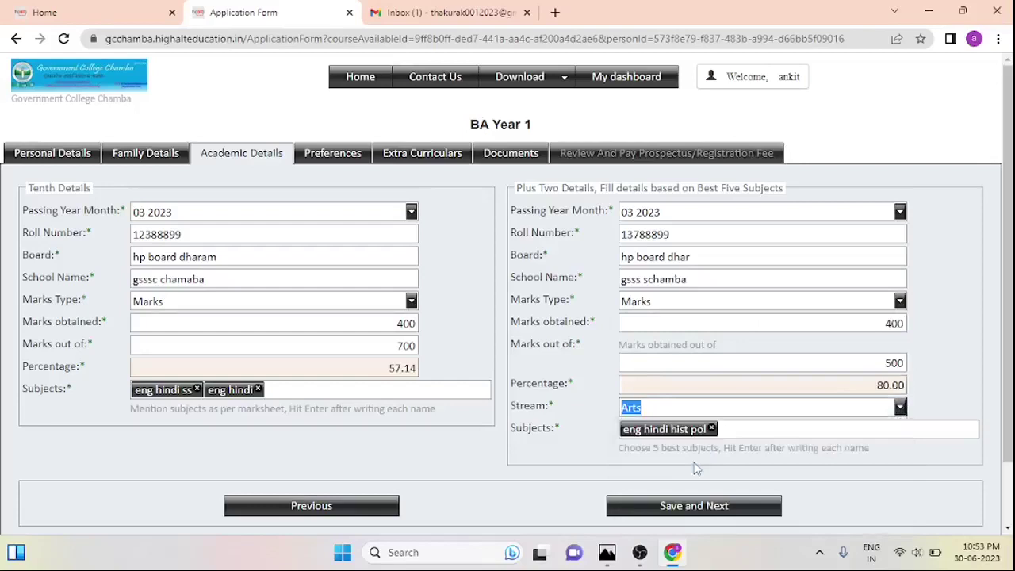
{"action": "left_click", "coordinate": [741, 433]}
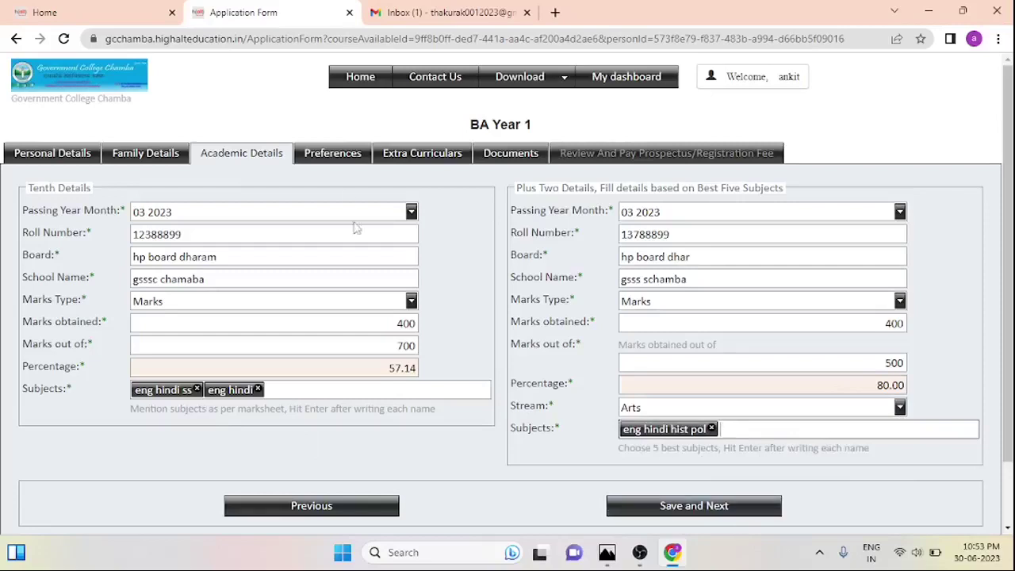
{"action": "left_click", "coordinate": [342, 166]}
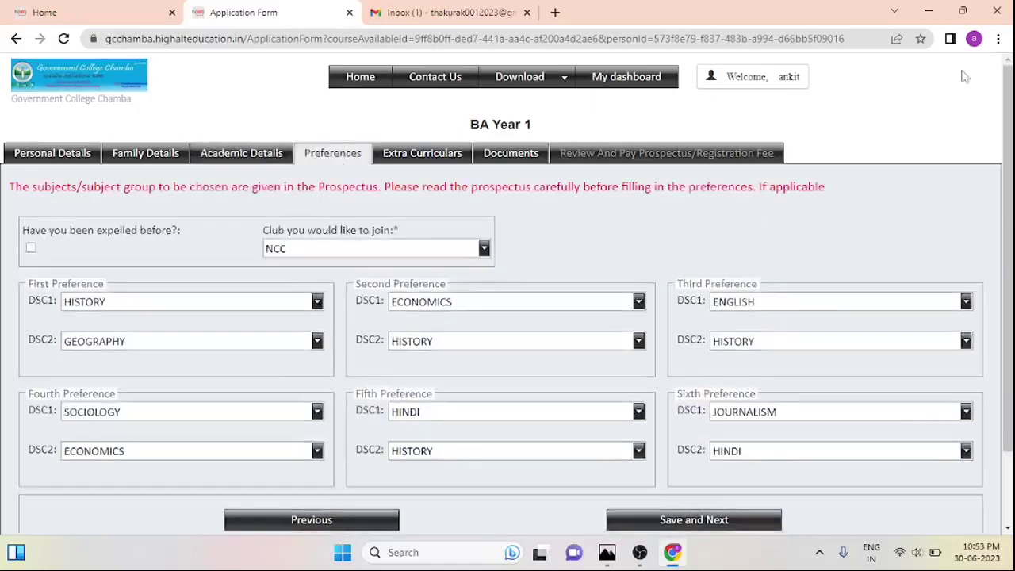
{"action": "scroll", "coordinate": [1007, 277], "scroll_direction": "down", "scroll_amount": 1}
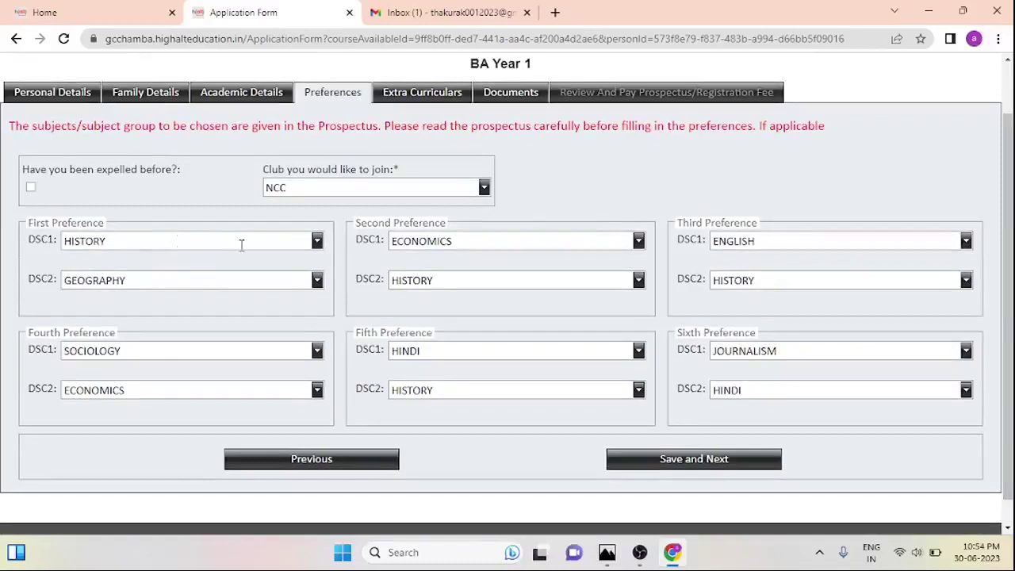
{"action": "left_click", "coordinate": [317, 241]}
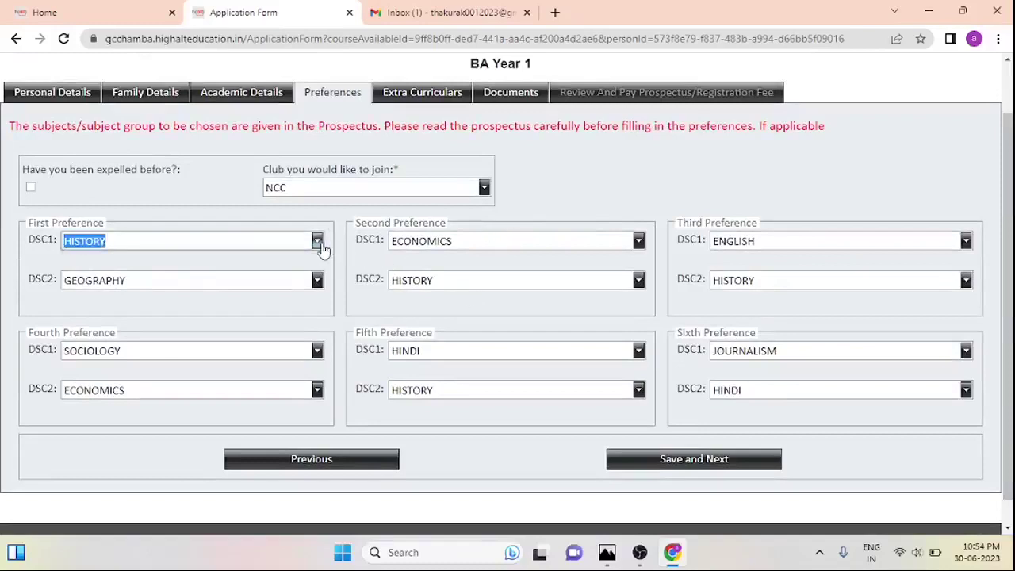
{"action": "left_click", "coordinate": [321, 248]}
{"action": "left_click", "coordinate": [321, 248]}
{"action": "left_click", "coordinate": [269, 241]}
{"action": "left_click", "coordinate": [270, 241]}
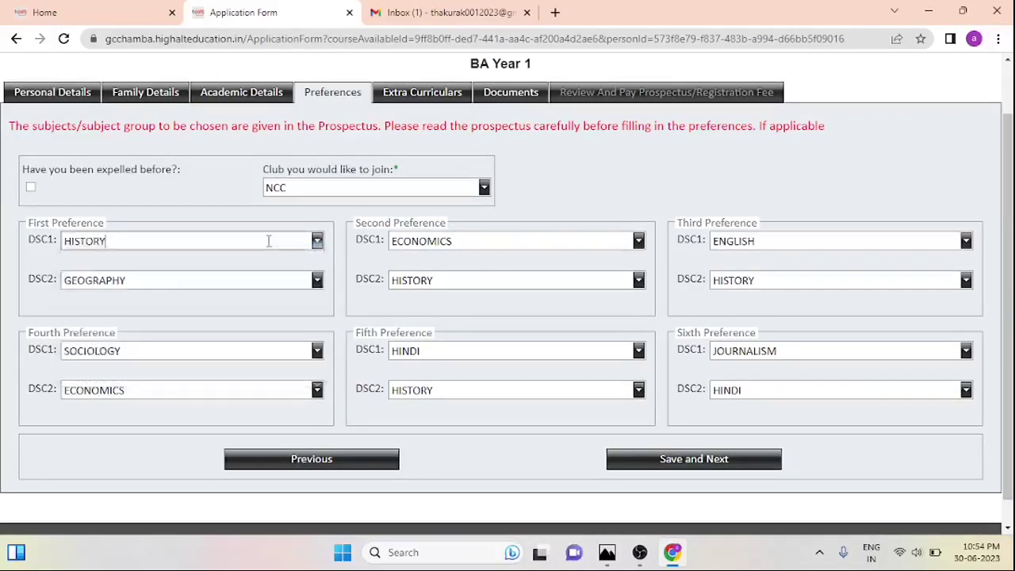
{"action": "left_click", "coordinate": [238, 279]}
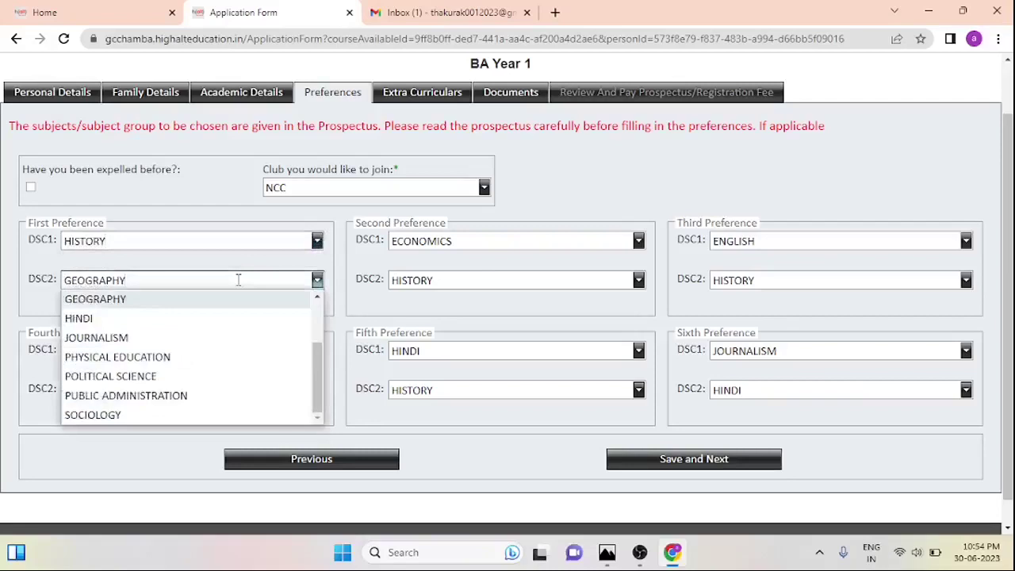
{"action": "left_click", "coordinate": [256, 277]}
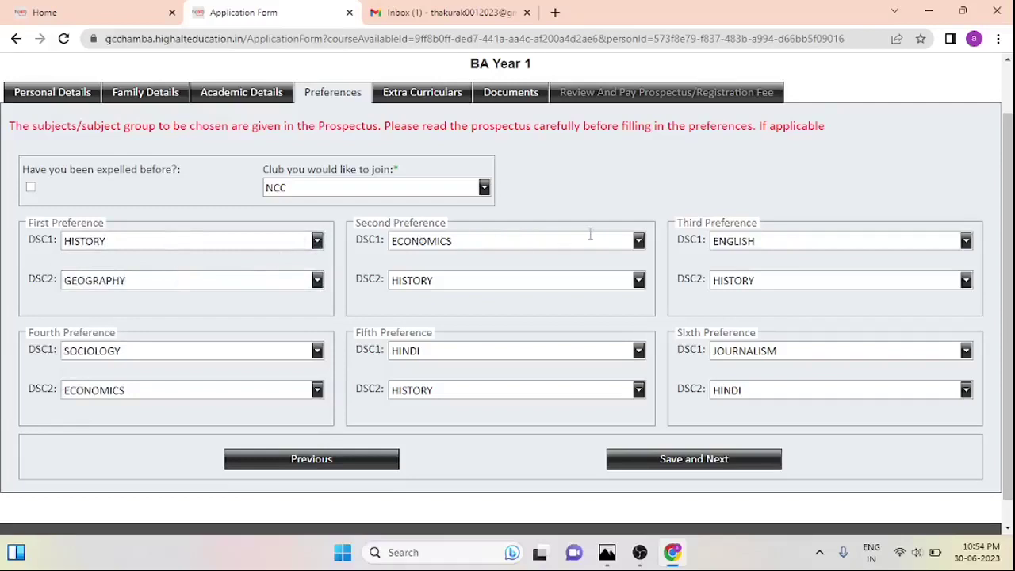
{"action": "left_click", "coordinate": [490, 242]}
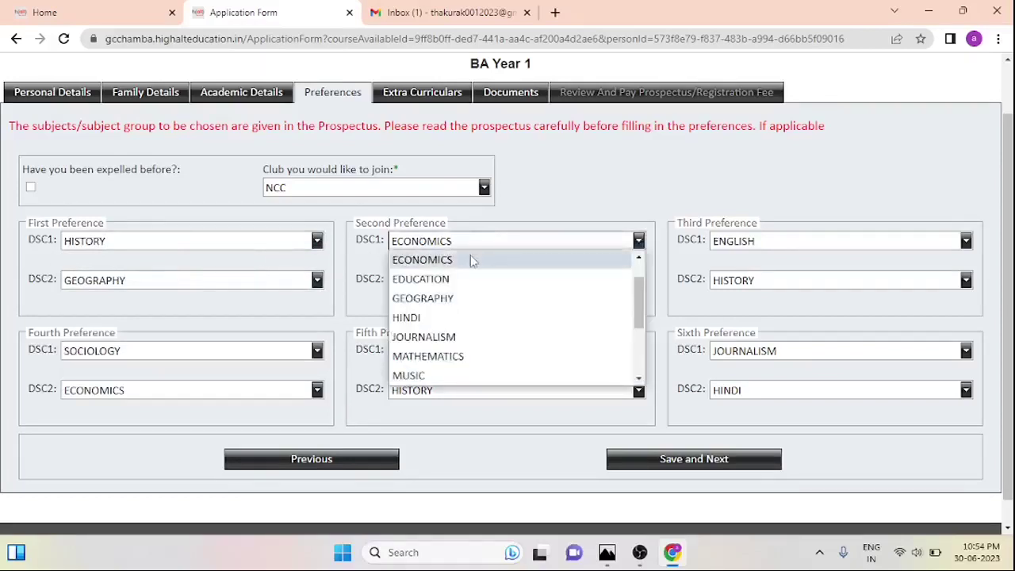
{"action": "left_click", "coordinate": [470, 259]}
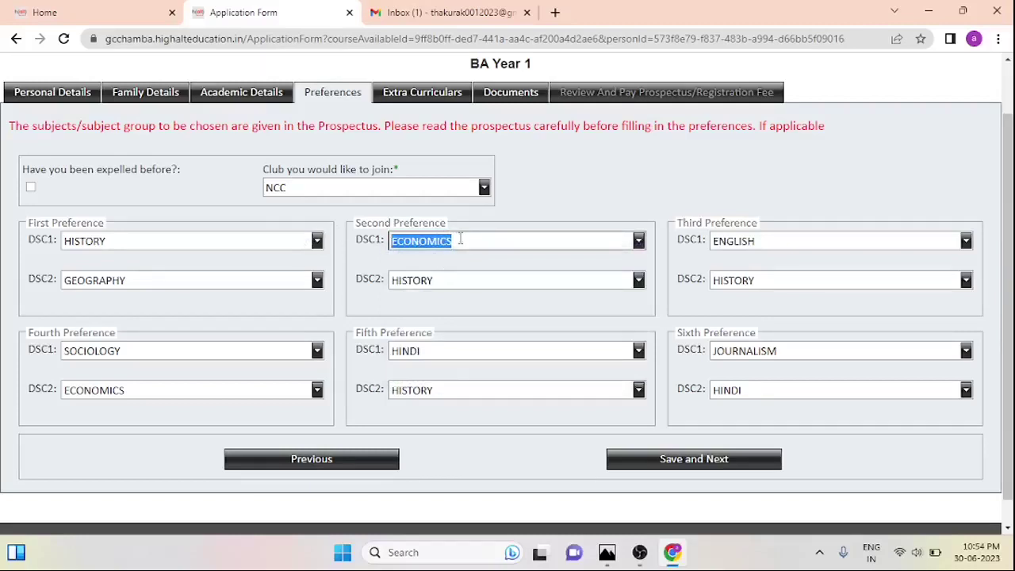
{"action": "left_click", "coordinate": [474, 276]}
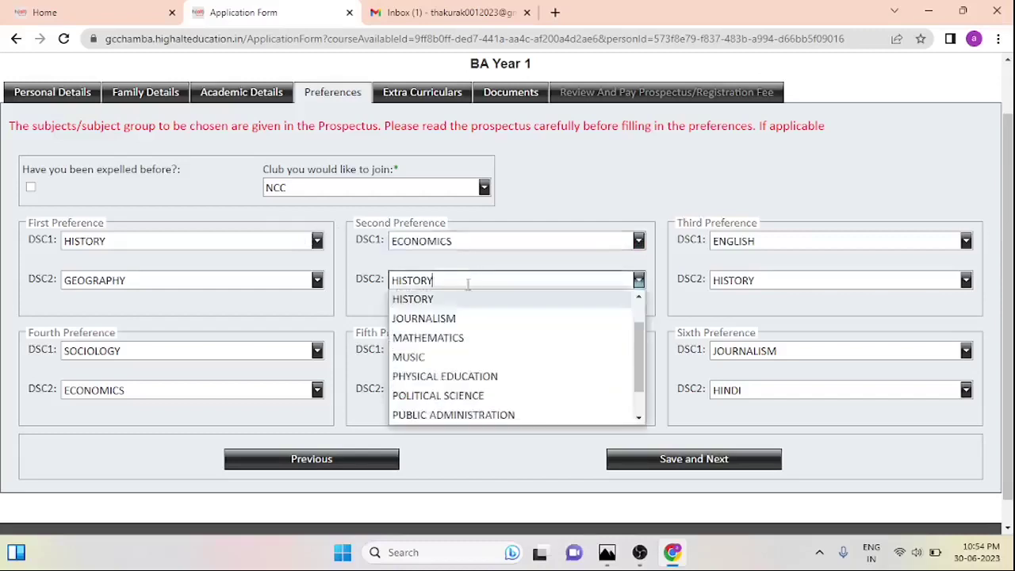
{"action": "left_click", "coordinate": [461, 300]}
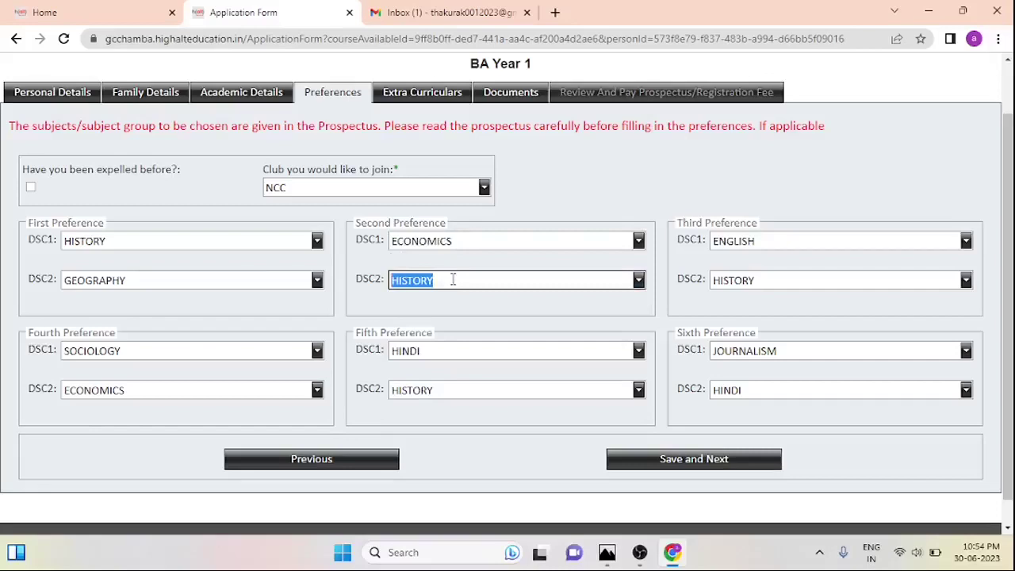
{"action": "left_click", "coordinate": [453, 279]}
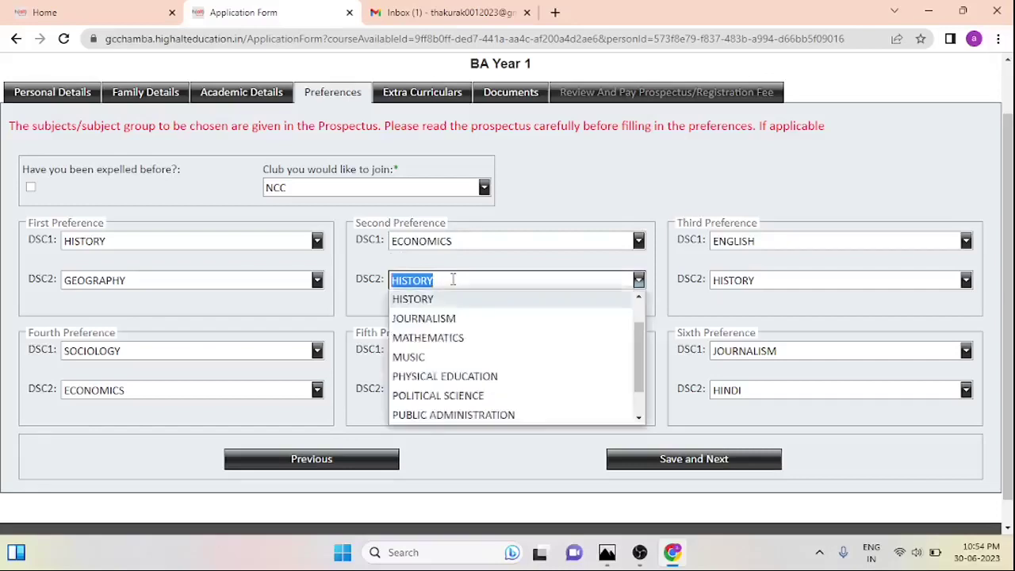
{"action": "left_click", "coordinate": [453, 279]}
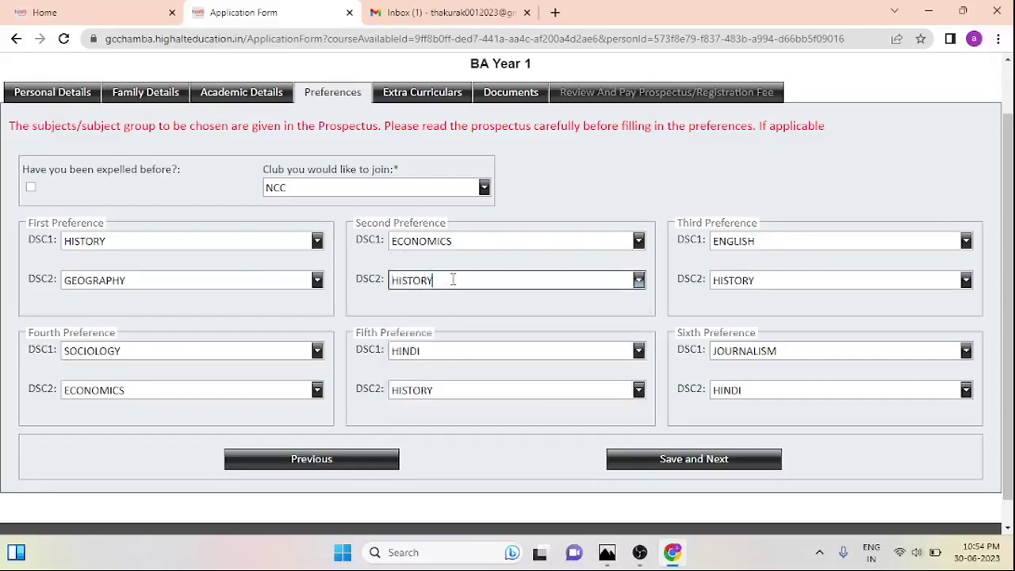
{"action": "left_click", "coordinate": [826, 241]}
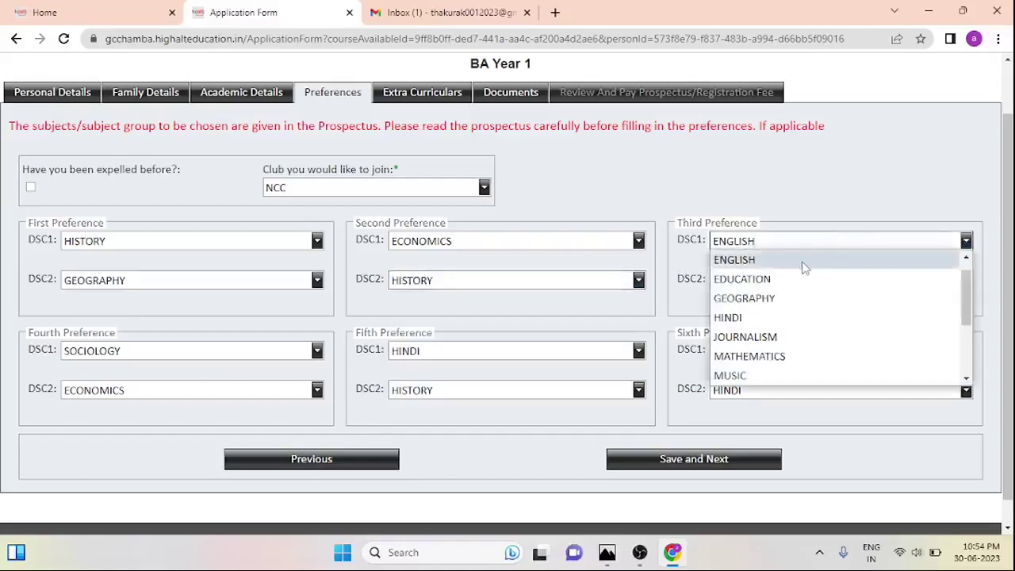
{"action": "left_click", "coordinate": [801, 264]}
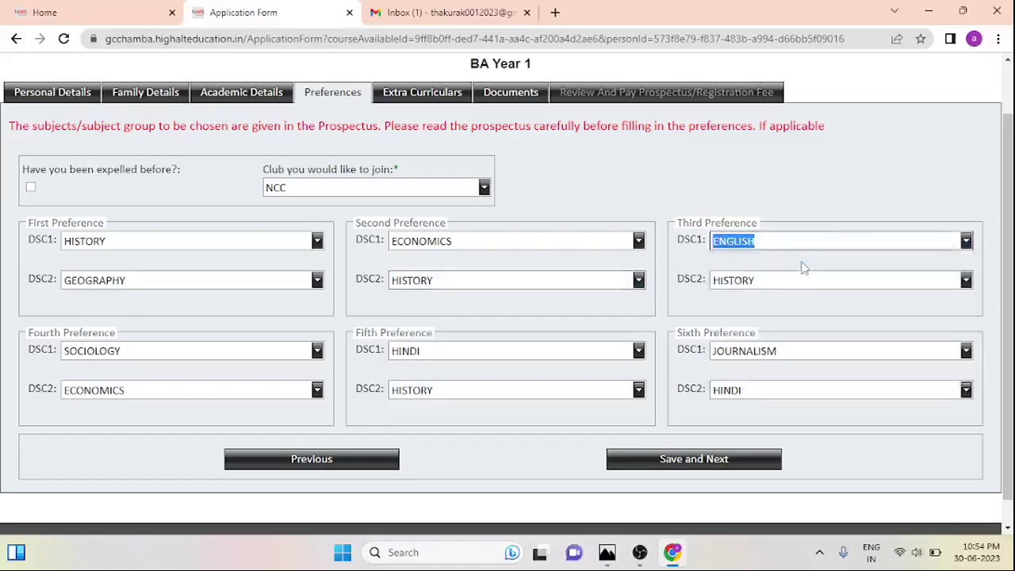
{"action": "left_click", "coordinate": [804, 281]}
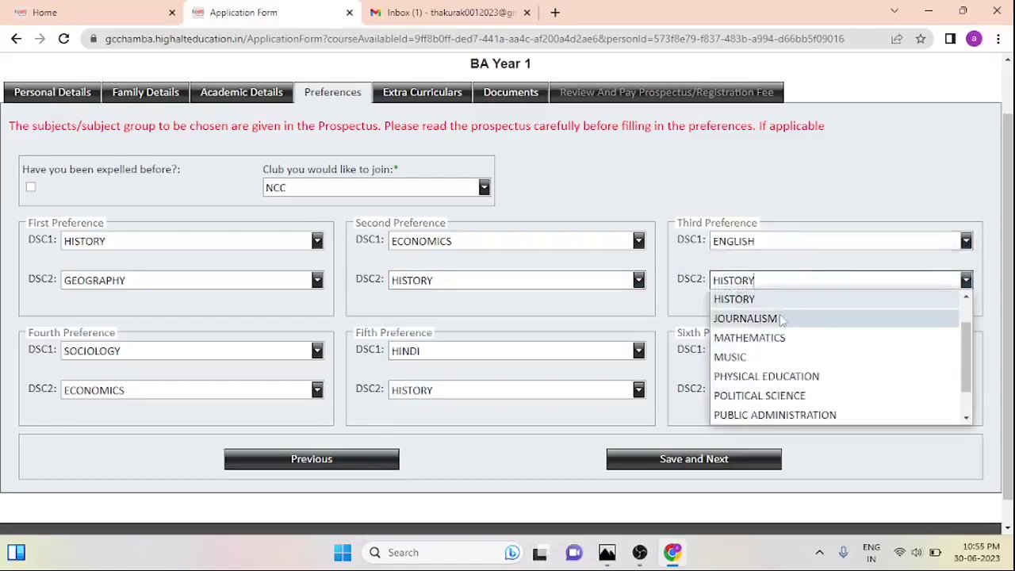
{"action": "left_click", "coordinate": [843, 275]}
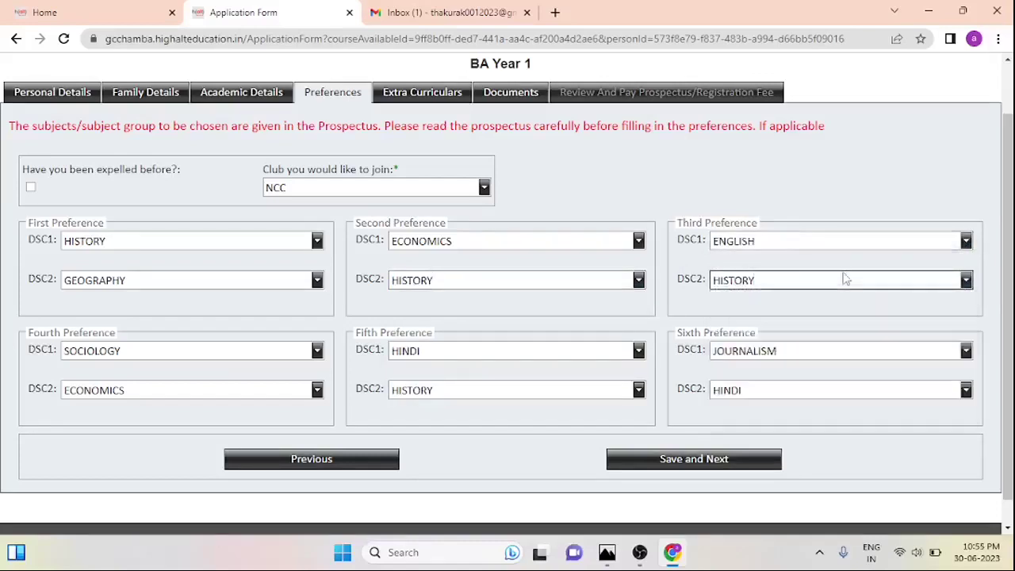
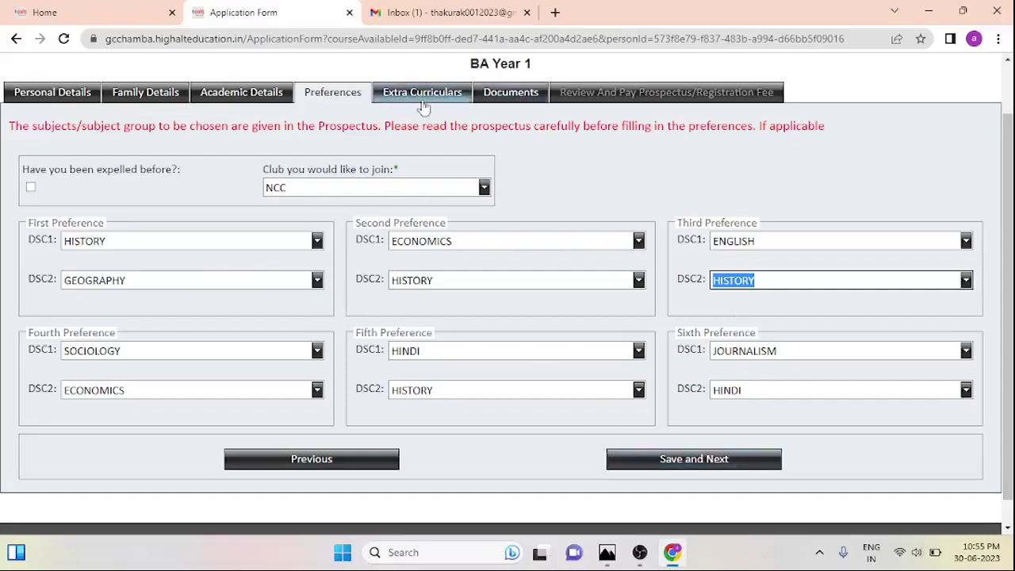
Open Extra Curriculars, tick Show Sport Categories and enter a State count of 01
{"action": "left_click", "coordinate": [422, 101]}
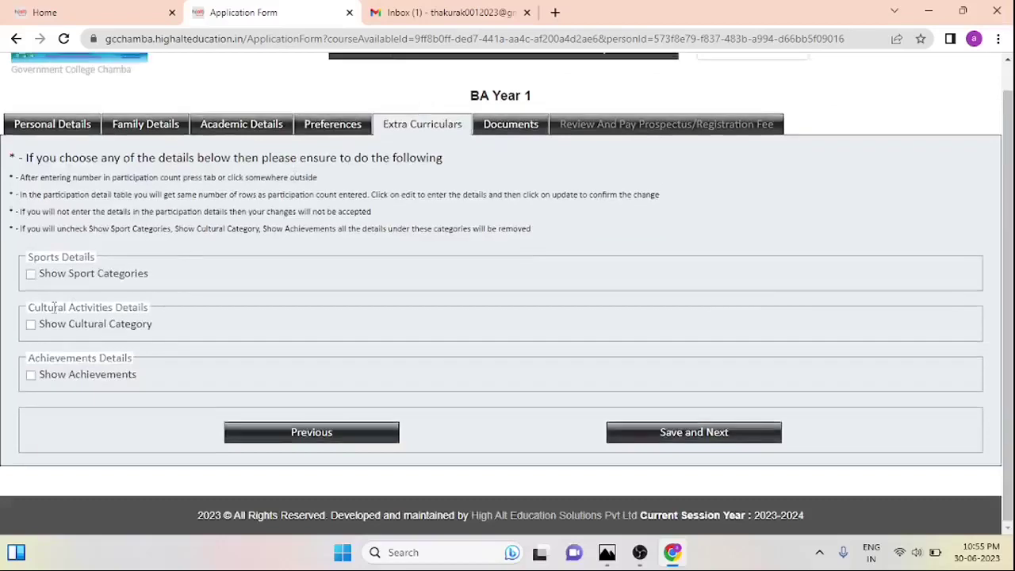
{"action": "left_click", "coordinate": [31, 274]}
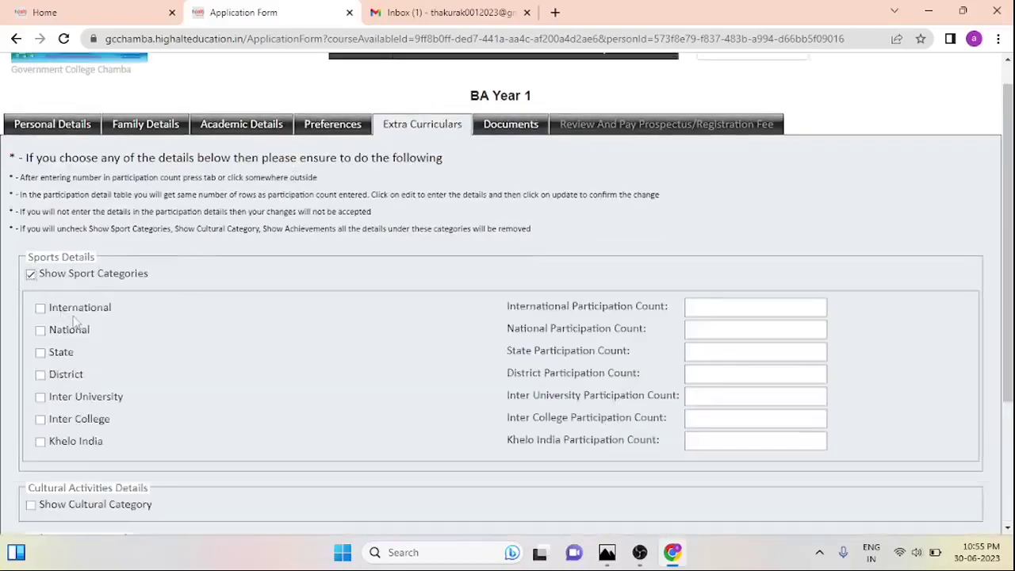
{"action": "left_click", "coordinate": [702, 349]}
{"action": "type", "text": "01"}
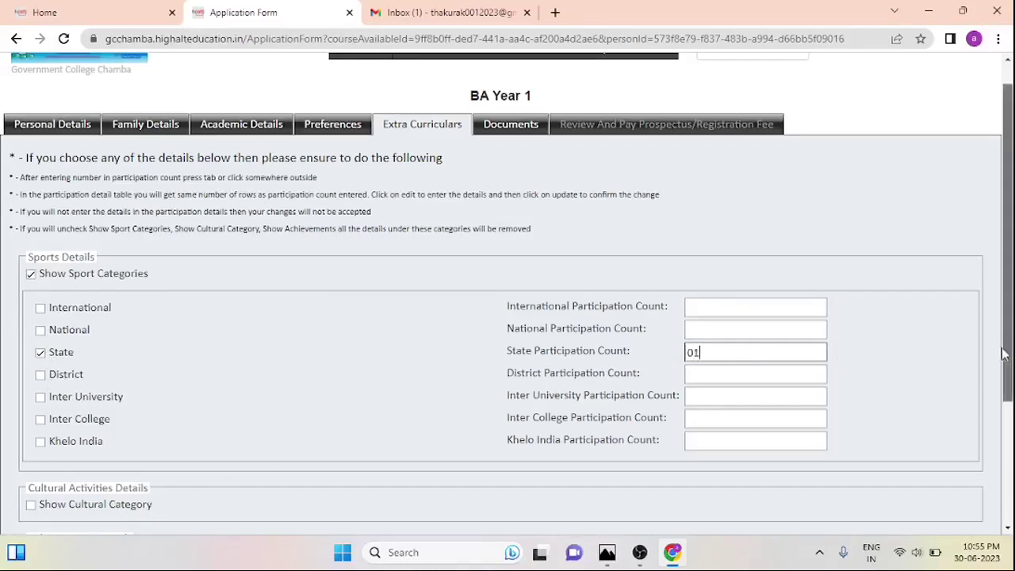
Untick Show Sport Categories and confirm clearing all sports selections
{"action": "left_click_drag", "start_coordinate": [1006, 355], "coordinate": [1009, 417]}
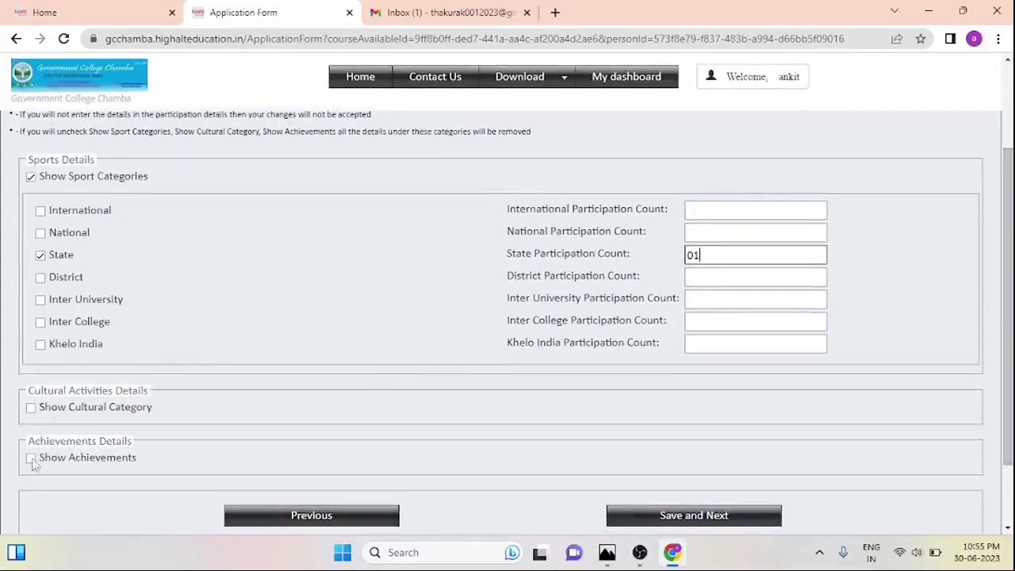
{"action": "scroll", "coordinate": [119, 436], "scroll_direction": "down", "scroll_amount": 1}
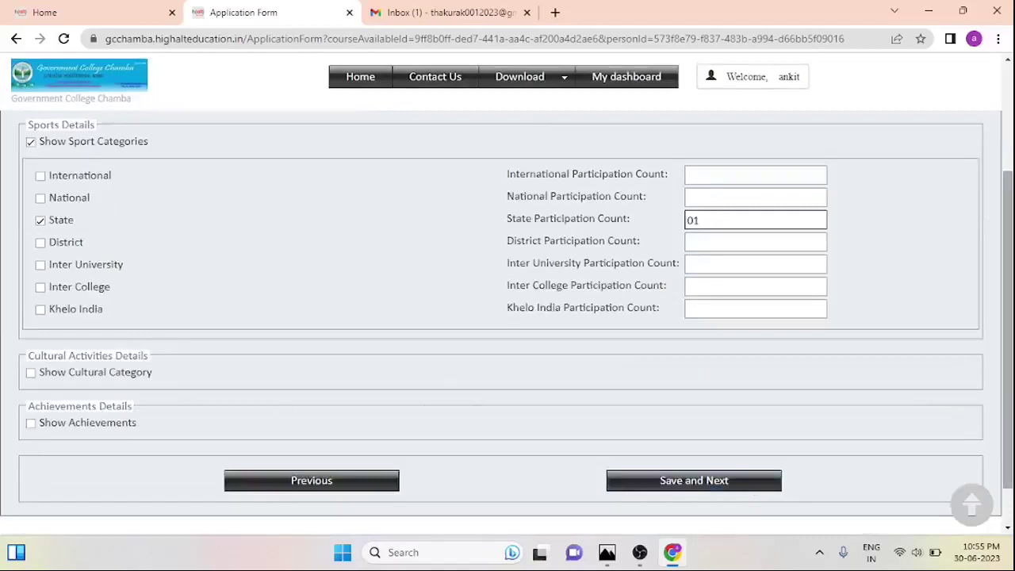
{"action": "scroll", "coordinate": [508, 317], "scroll_direction": "up", "scroll_amount": 3}
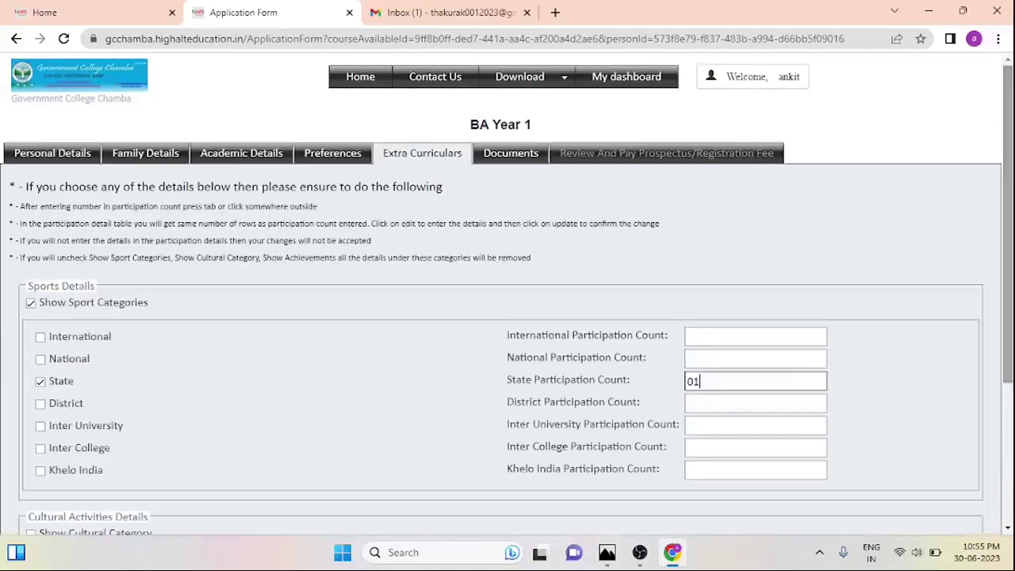
{"action": "left_click", "coordinate": [30, 304]}
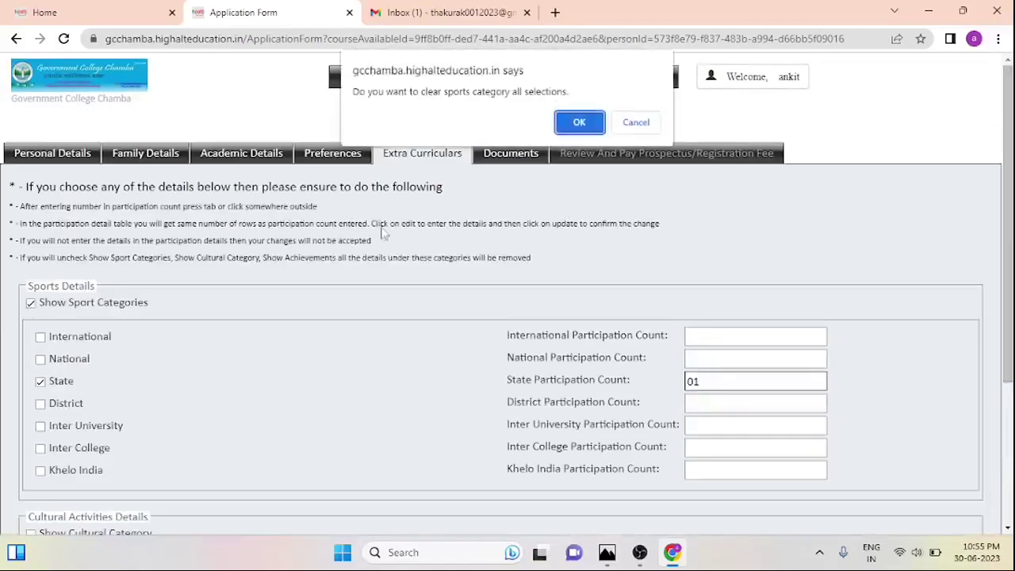
{"action": "left_click", "coordinate": [580, 123]}
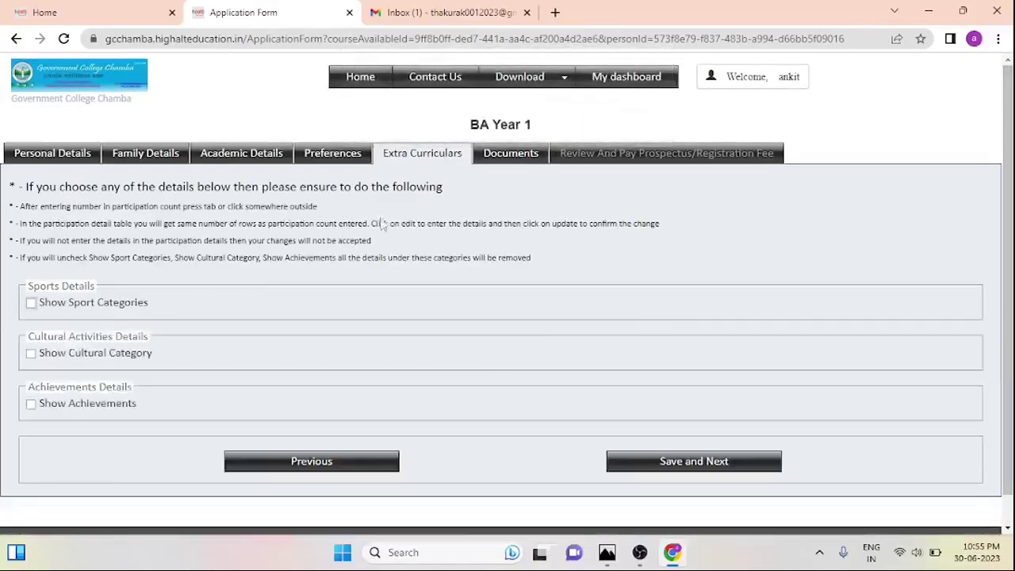
Open the Documents section and re-upload the certificate scan for the Matric row
{"action": "left_click", "coordinate": [487, 157]}
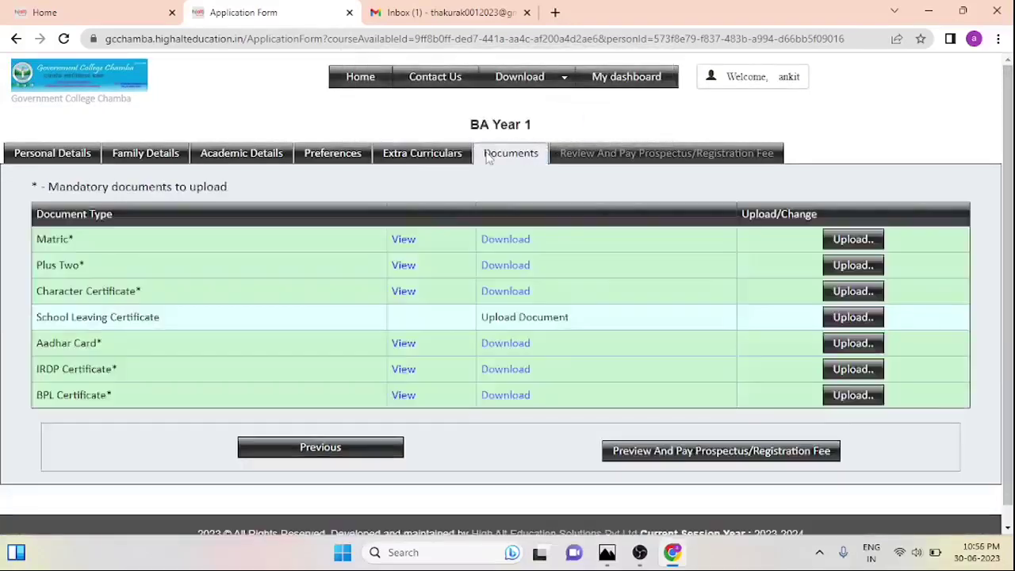
{"action": "scroll", "coordinate": [1006, 317], "scroll_direction": "down", "scroll_amount": 1}
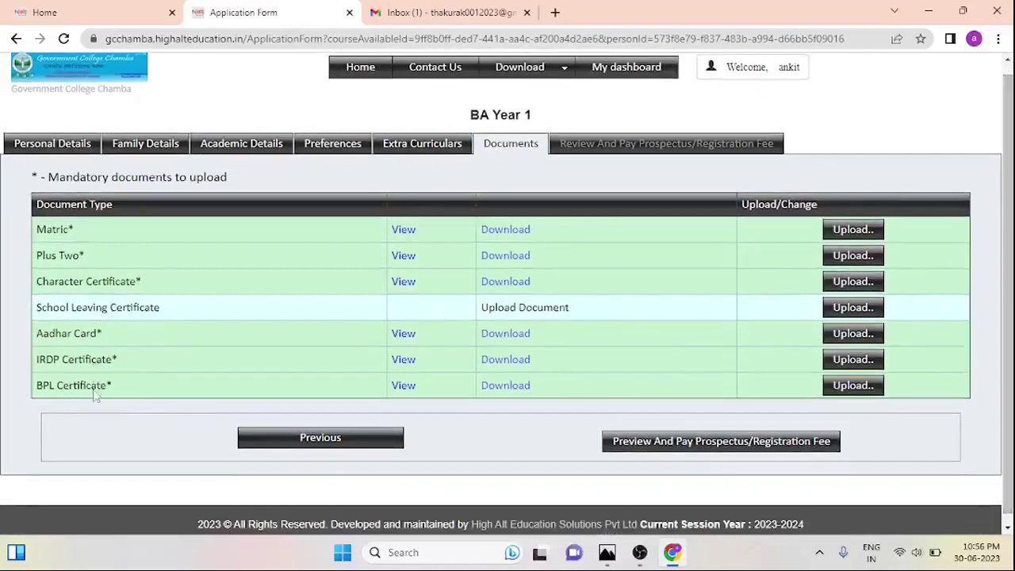
{"action": "left_click", "coordinate": [861, 230]}
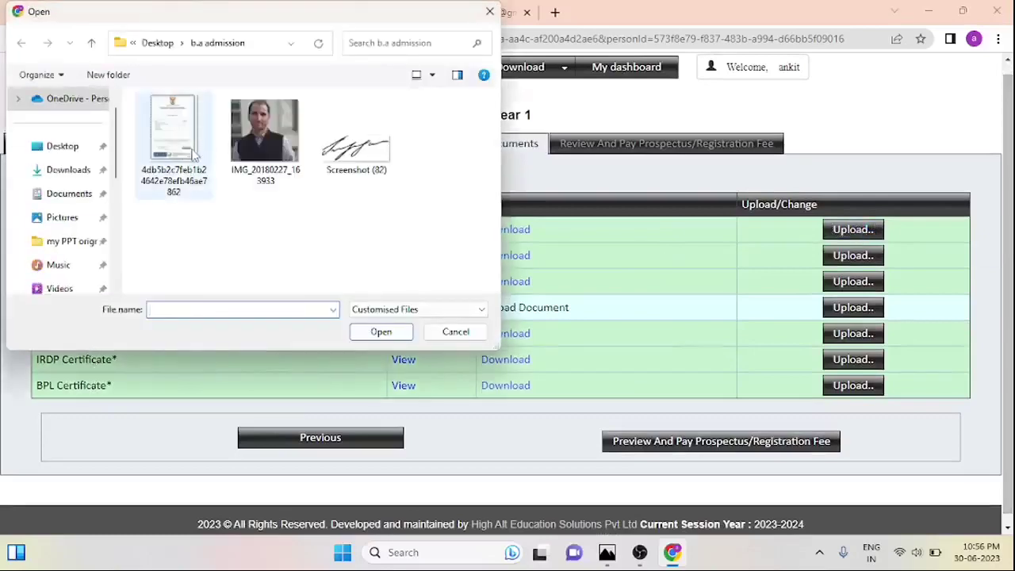
{"action": "double_click", "coordinate": [193, 155]}
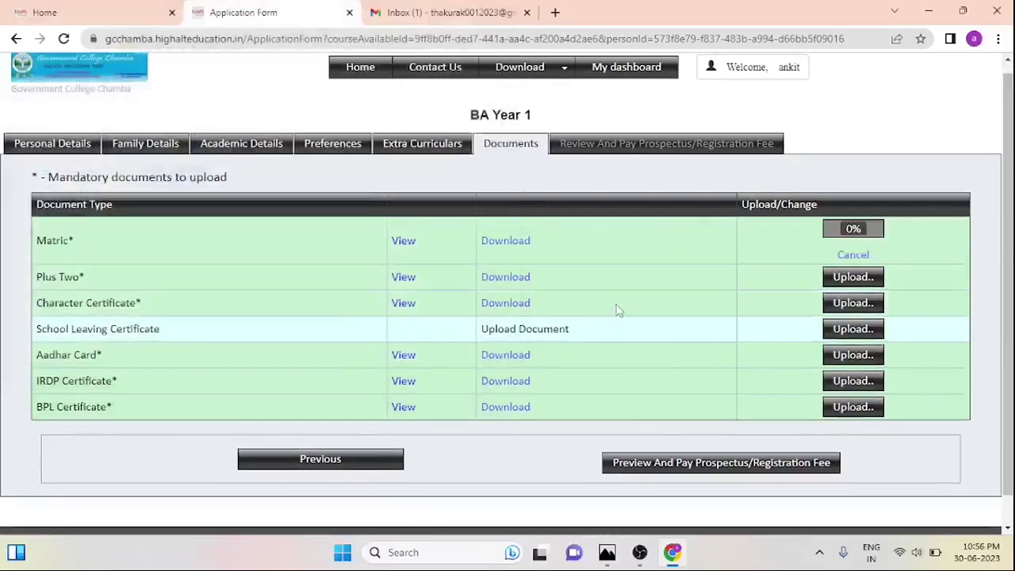
Upload the certificate scan on another row, then retry the Character Certificate upload after cancelling once
{"action": "left_click", "coordinate": [853, 277]}
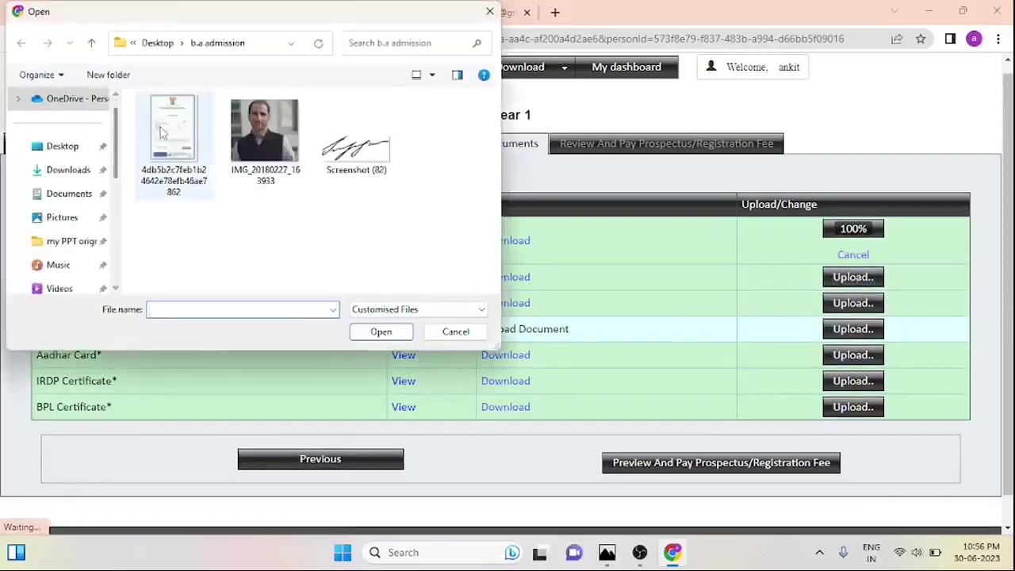
{"action": "left_click", "coordinate": [172, 142]}
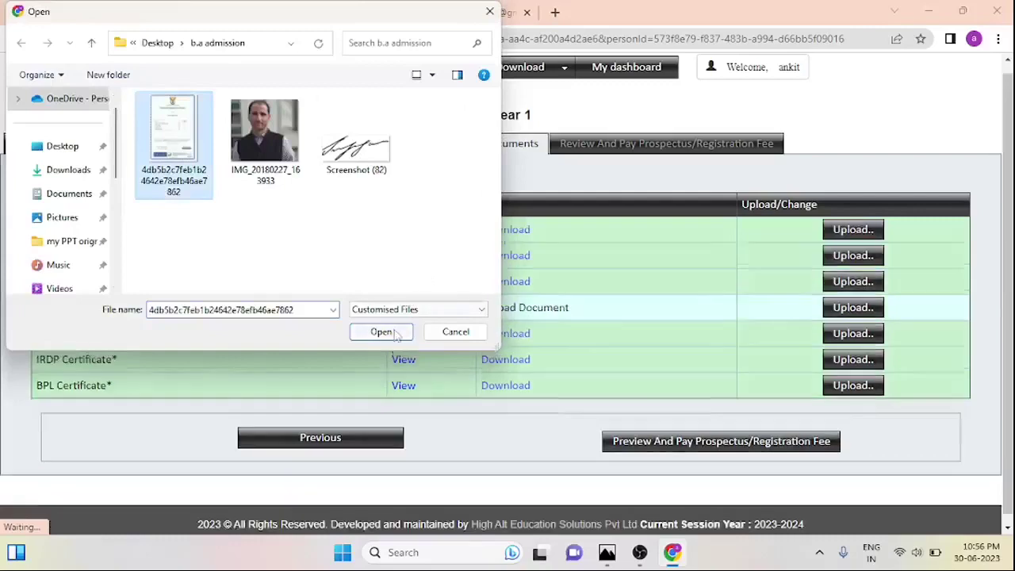
{"action": "left_click", "coordinate": [380, 331]}
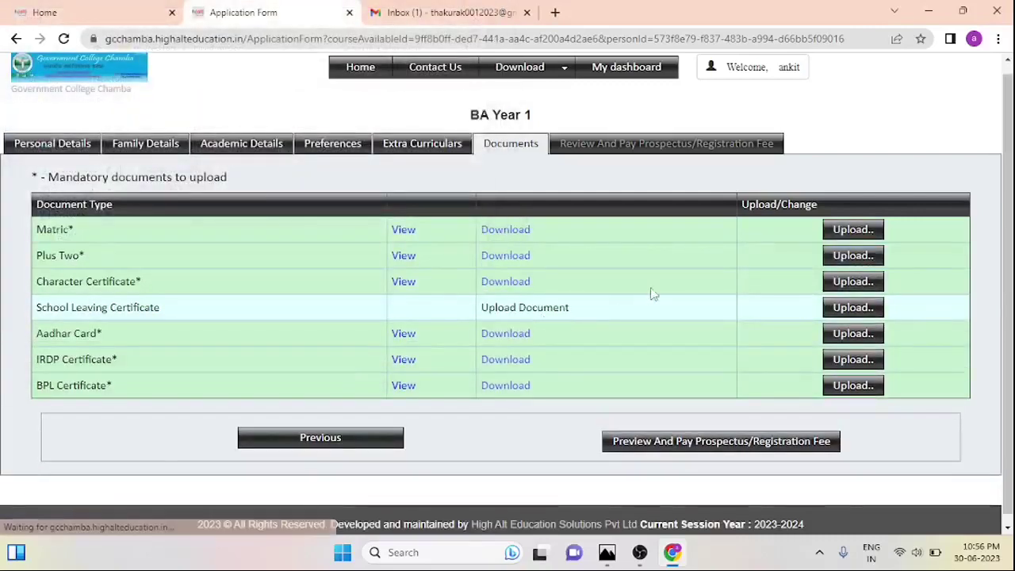
{"action": "left_click", "coordinate": [844, 292]}
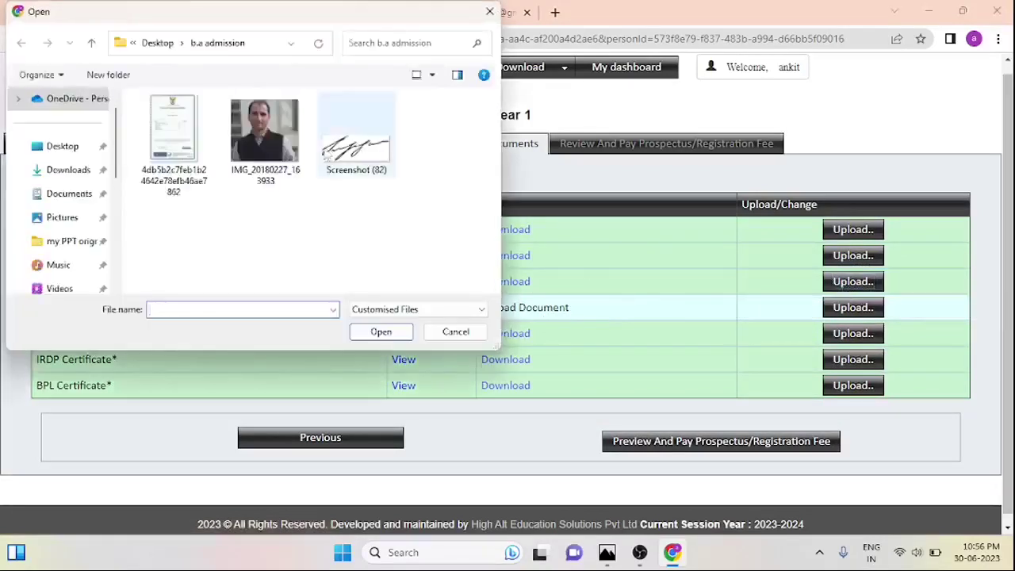
{"action": "left_click", "coordinate": [455, 331]}
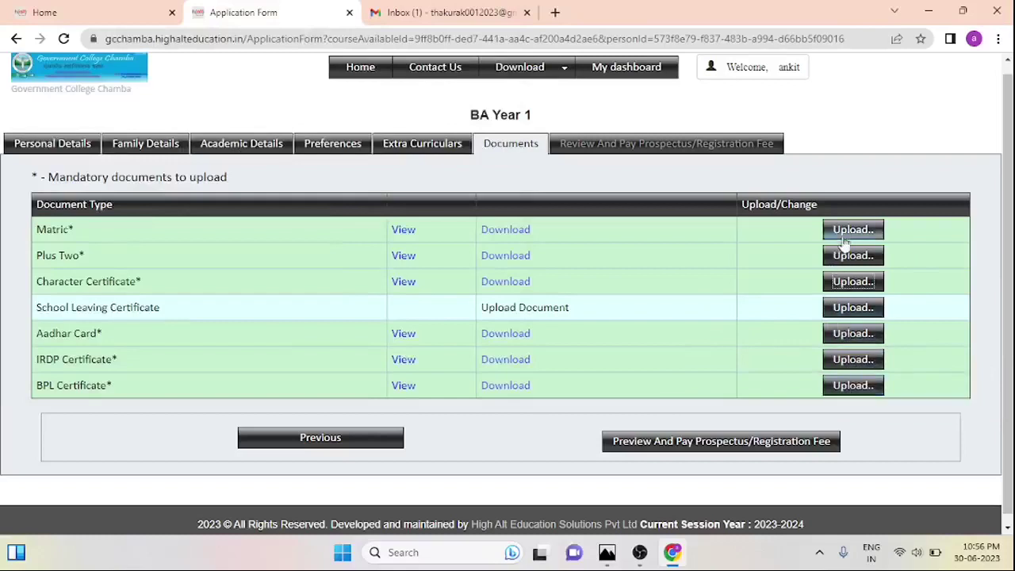
{"action": "left_click", "coordinate": [848, 283]}
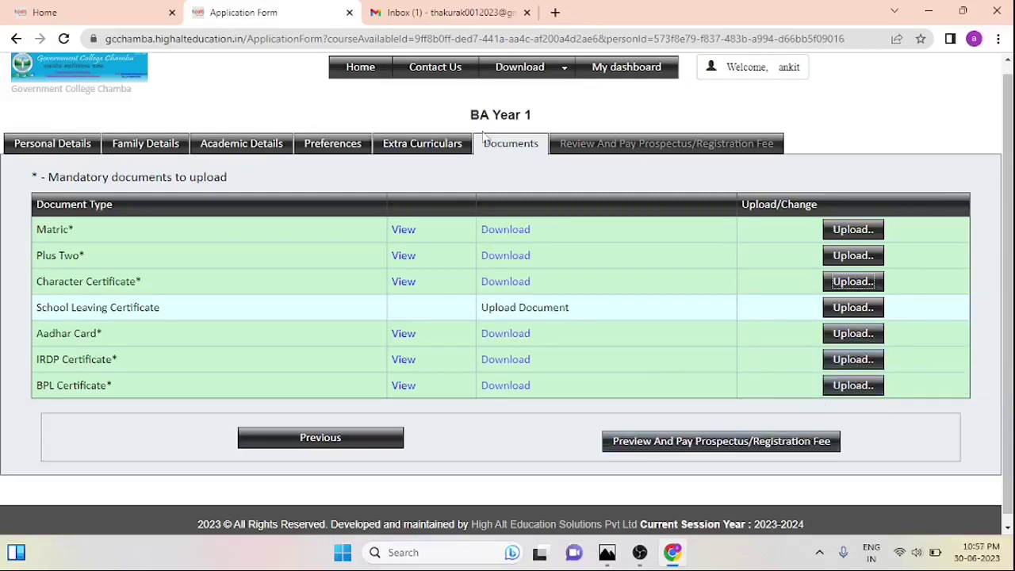
Open the BA Year 1 application preview and scroll through the whole form
{"action": "left_click", "coordinate": [665, 441]}
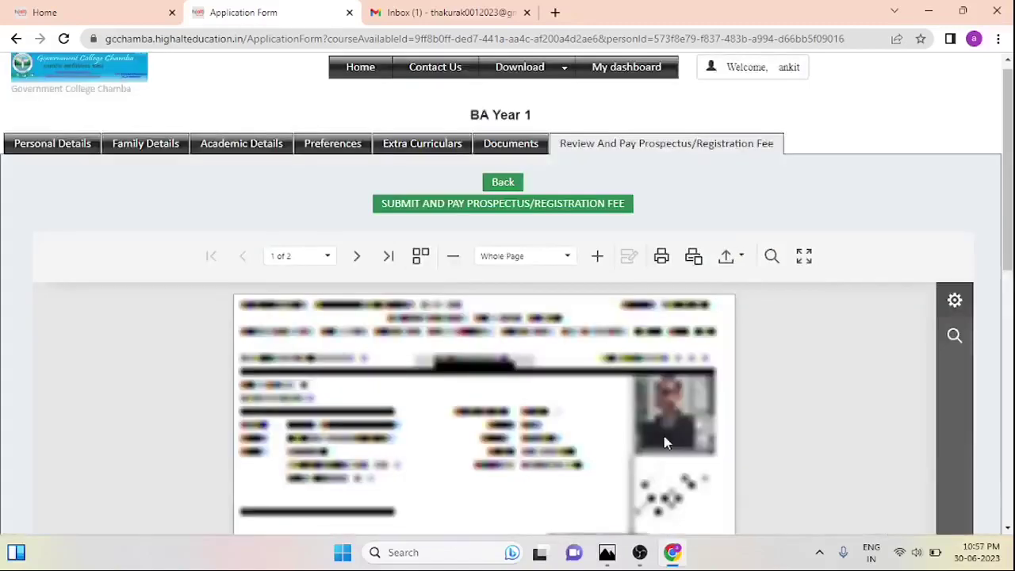
{"action": "scroll", "coordinate": [664, 443], "scroll_direction": "down", "scroll_amount": 1}
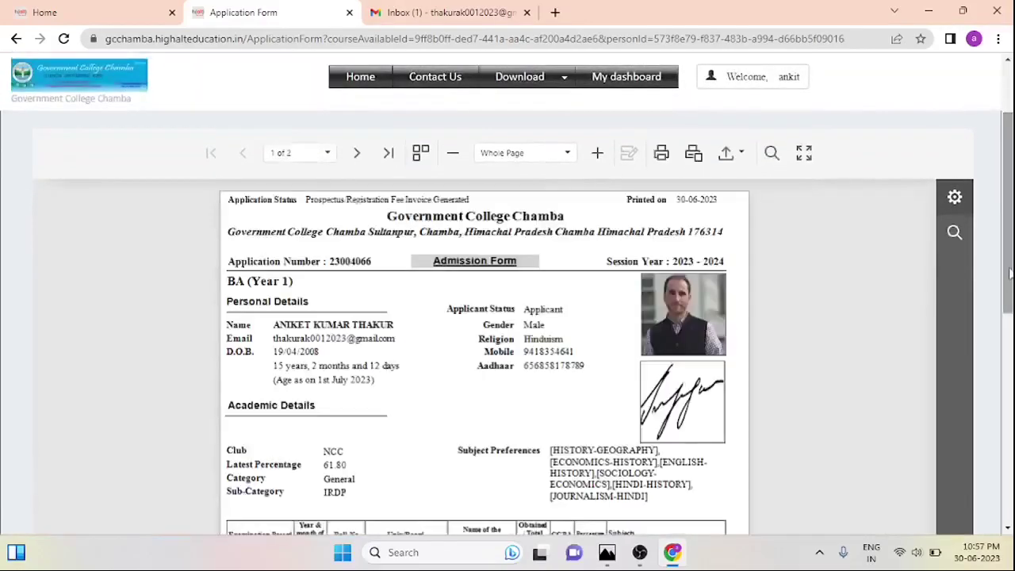
{"action": "scroll", "coordinate": [1011, 273], "scroll_direction": "down", "scroll_amount": 1}
{"action": "scroll", "coordinate": [1011, 274], "scroll_direction": "down", "scroll_amount": 1}
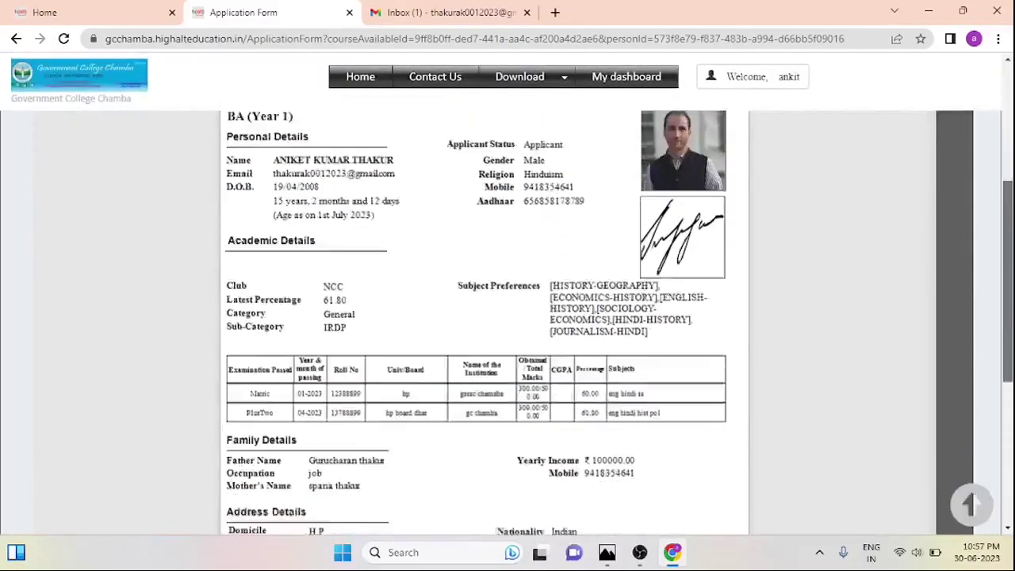
{"action": "scroll", "coordinate": [1010, 274], "scroll_direction": "down", "scroll_amount": 2}
{"action": "scroll", "coordinate": [1011, 274], "scroll_direction": "up", "scroll_amount": 4}
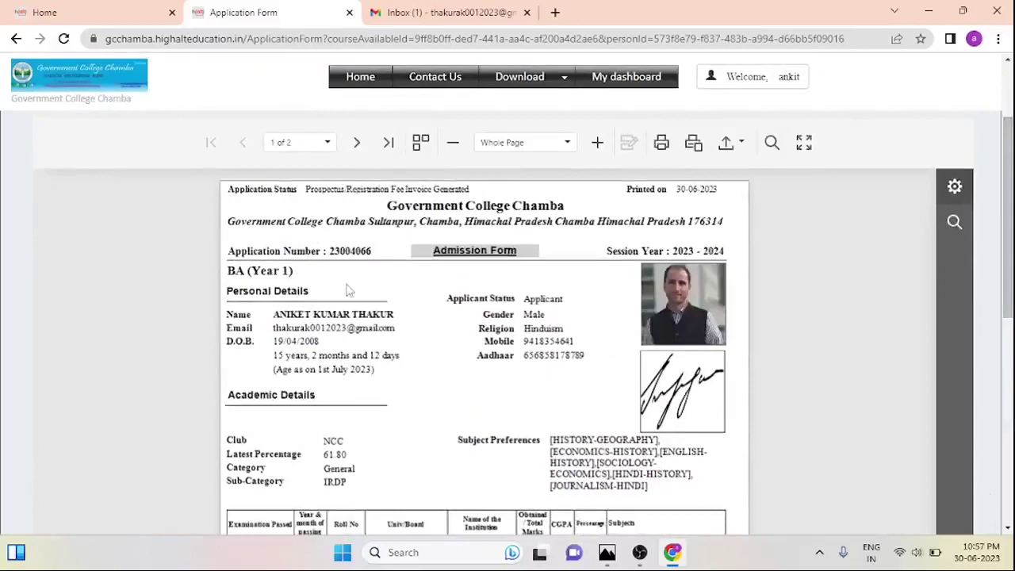
{"action": "scroll", "coordinate": [1008, 238], "scroll_direction": "down", "scroll_amount": 1}
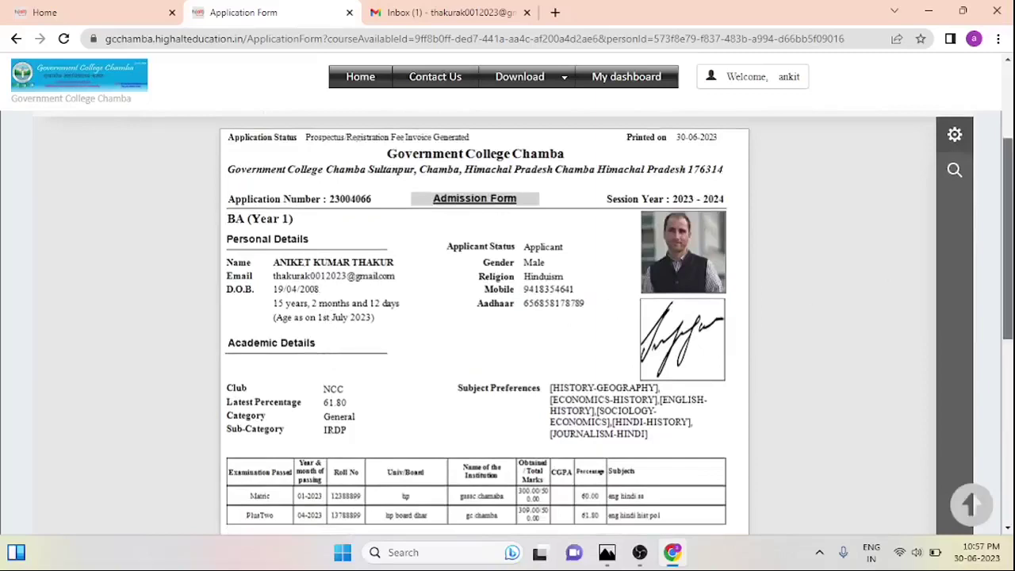
{"action": "scroll", "coordinate": [1007, 238], "scroll_direction": "down", "scroll_amount": 4}
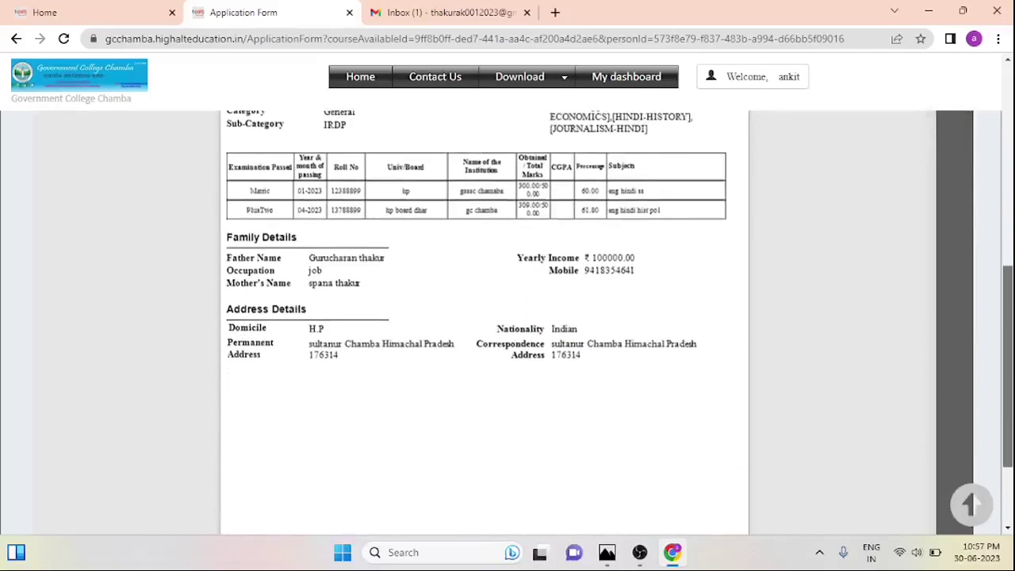
{"action": "scroll", "coordinate": [1007, 237], "scroll_direction": "up", "scroll_amount": 5}
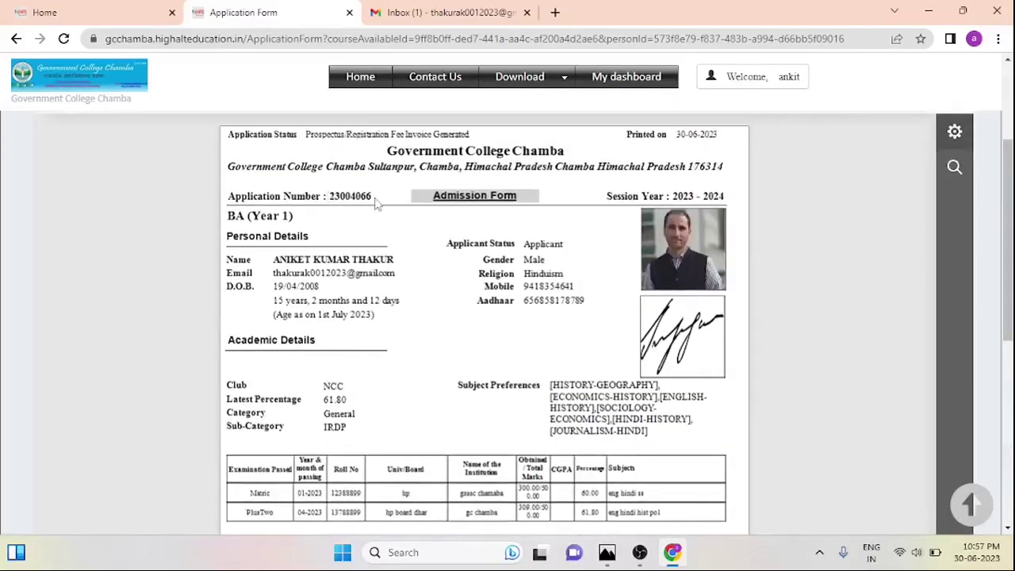
{"action": "scroll", "coordinate": [1007, 143], "scroll_direction": "up", "scroll_amount": 3}
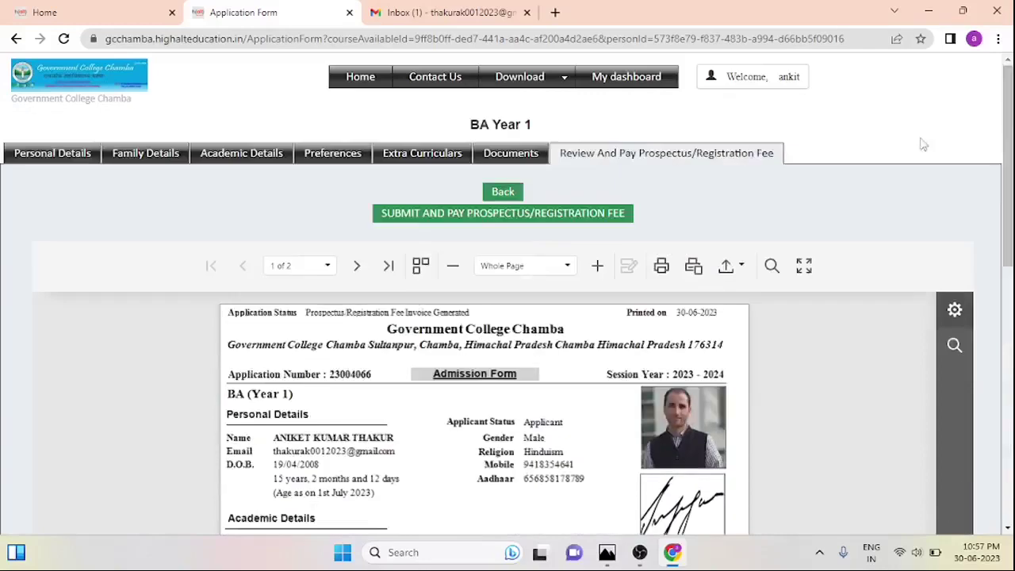
Save the preview as an ApplicationPreview PDF, then dismiss the download options
{"action": "left_click", "coordinate": [728, 266]}
{"action": "left_click", "coordinate": [736, 289]}
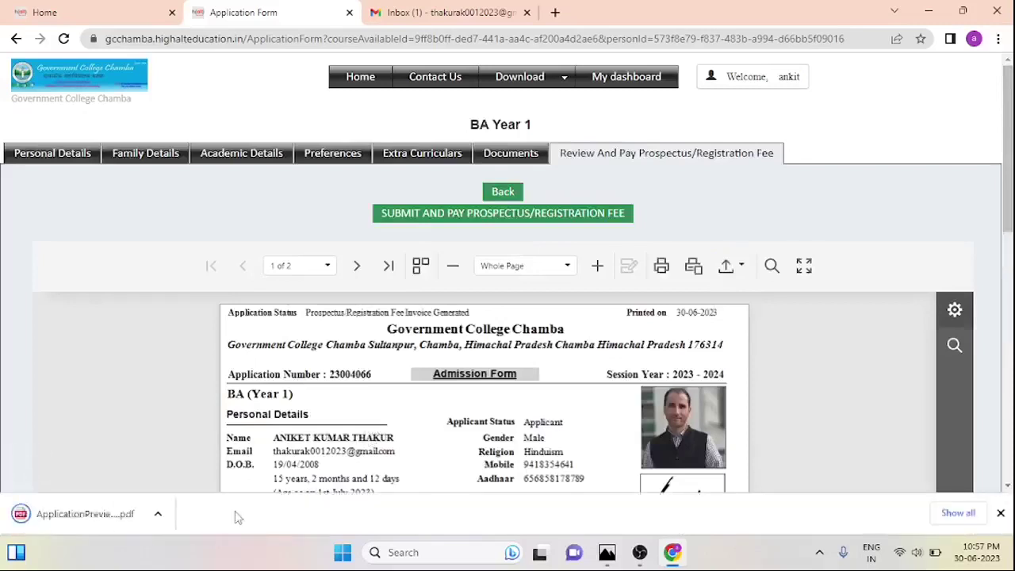
{"action": "left_click", "coordinate": [161, 524]}
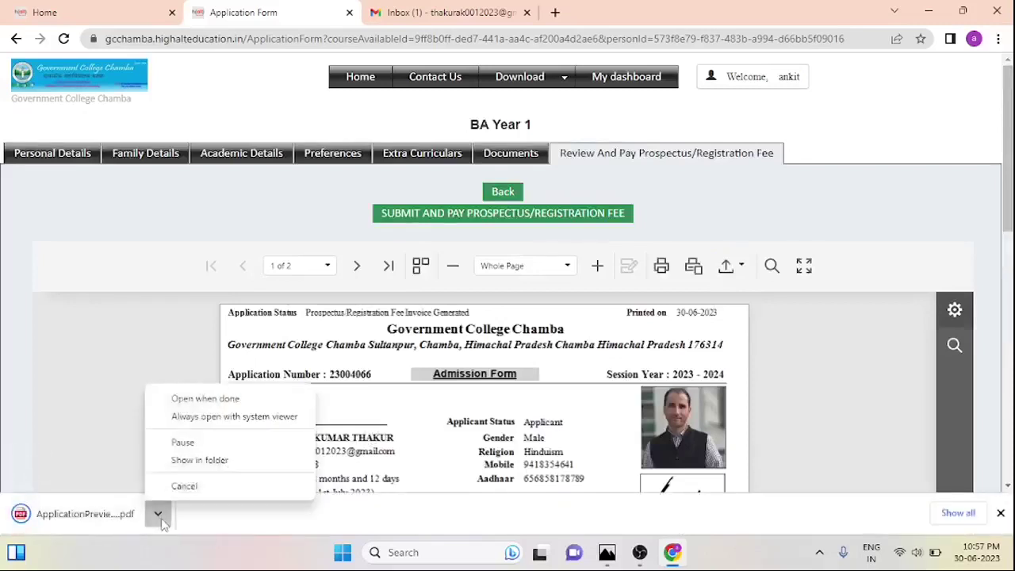
{"action": "left_click", "coordinate": [212, 465]}
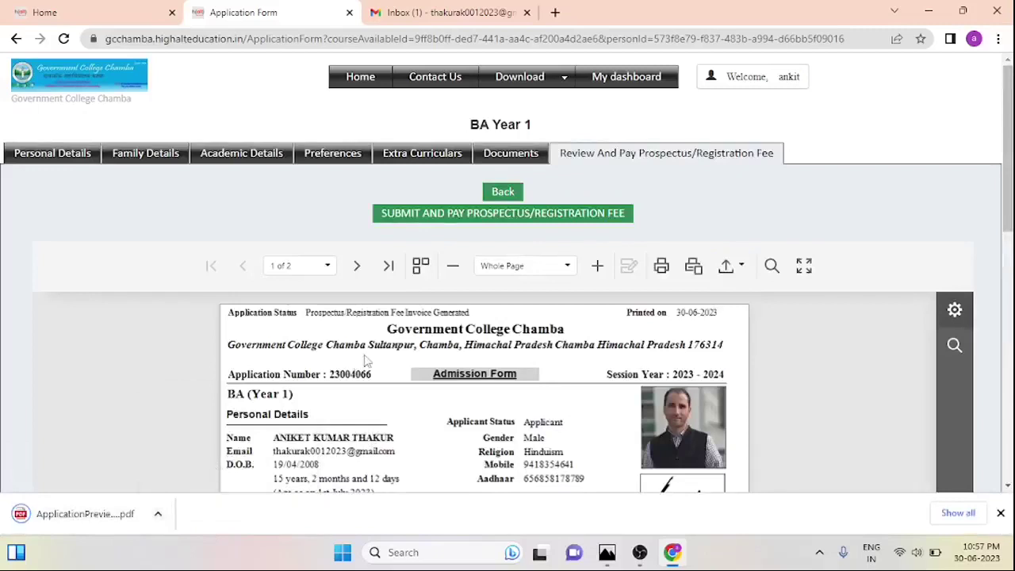
Submit the application and reach CCAvenue's payment options for the INR 50.00 prospectus fee
{"action": "left_click", "coordinate": [521, 227]}
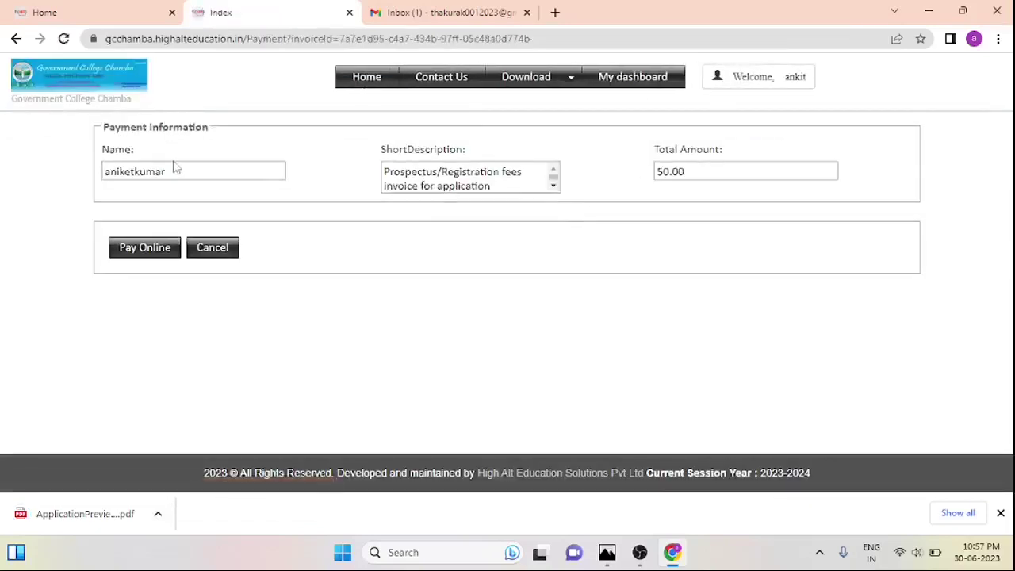
{"action": "left_click", "coordinate": [147, 256]}
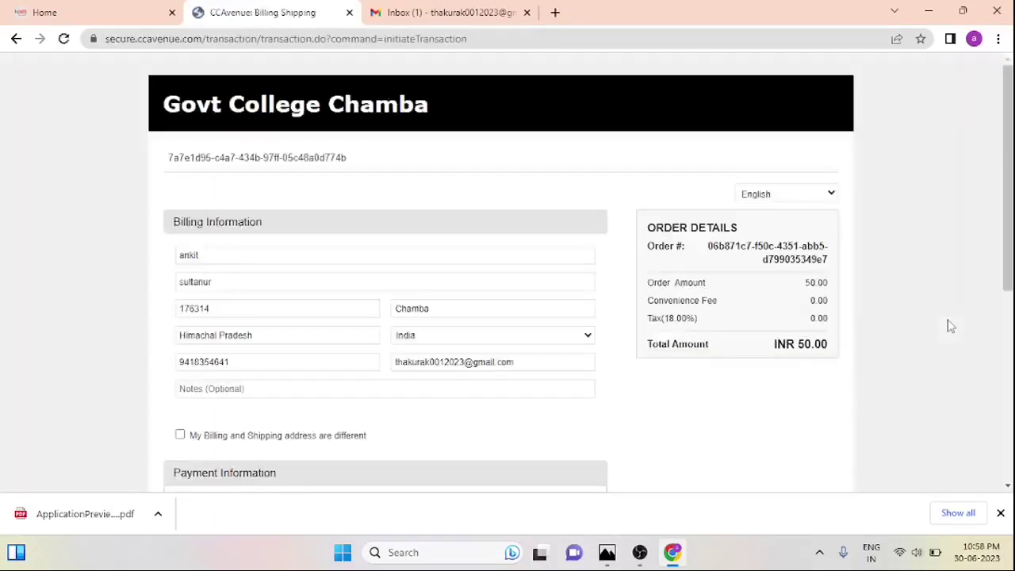
{"action": "scroll", "coordinate": [946, 323], "scroll_direction": "down", "scroll_amount": 1}
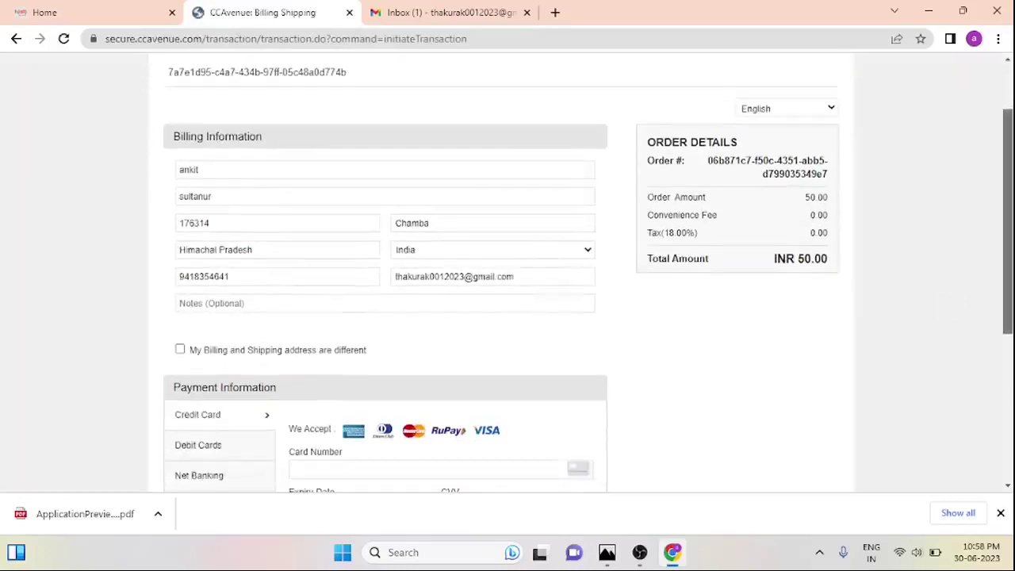
{"action": "scroll", "coordinate": [494, 192], "scroll_direction": "down", "scroll_amount": 1}
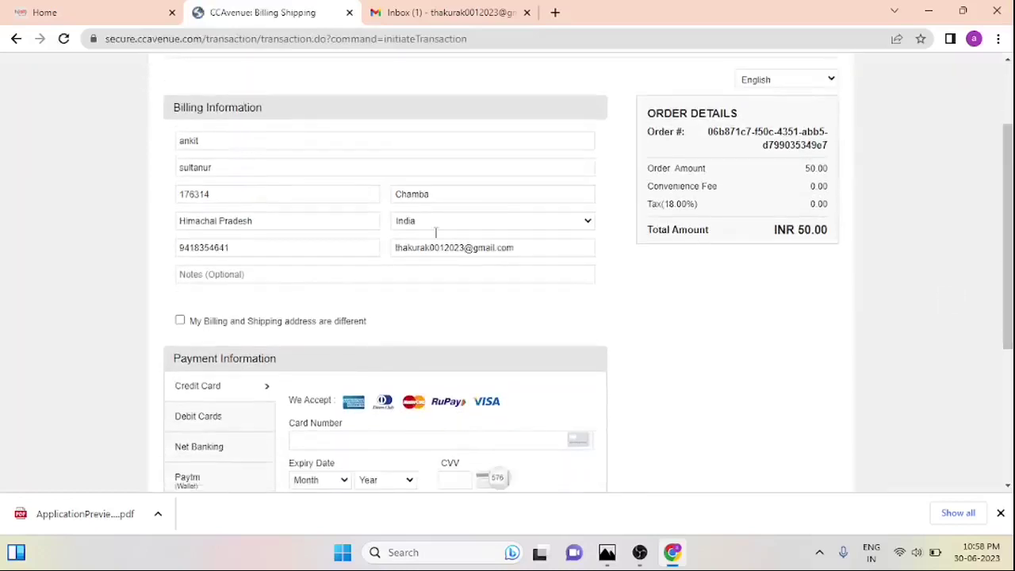
{"action": "scroll", "coordinate": [919, 258], "scroll_direction": "down", "scroll_amount": 1}
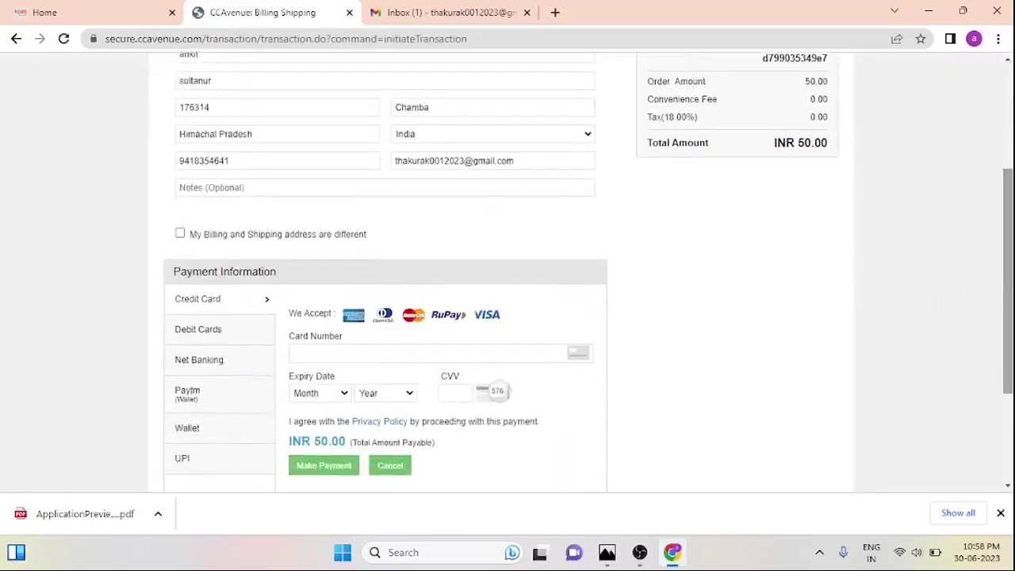
Choose Debit Cards, enter a card number and set the expiry to Apr (04) 2032
{"action": "left_click", "coordinate": [207, 339]}
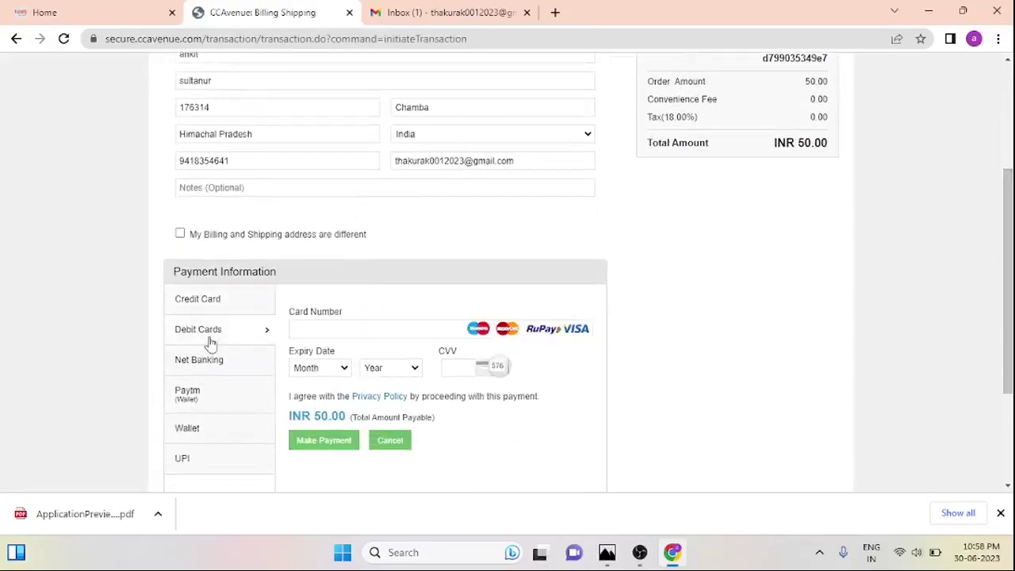
{"action": "left_click", "coordinate": [316, 330]}
{"action": "type", "text": "5556666"}
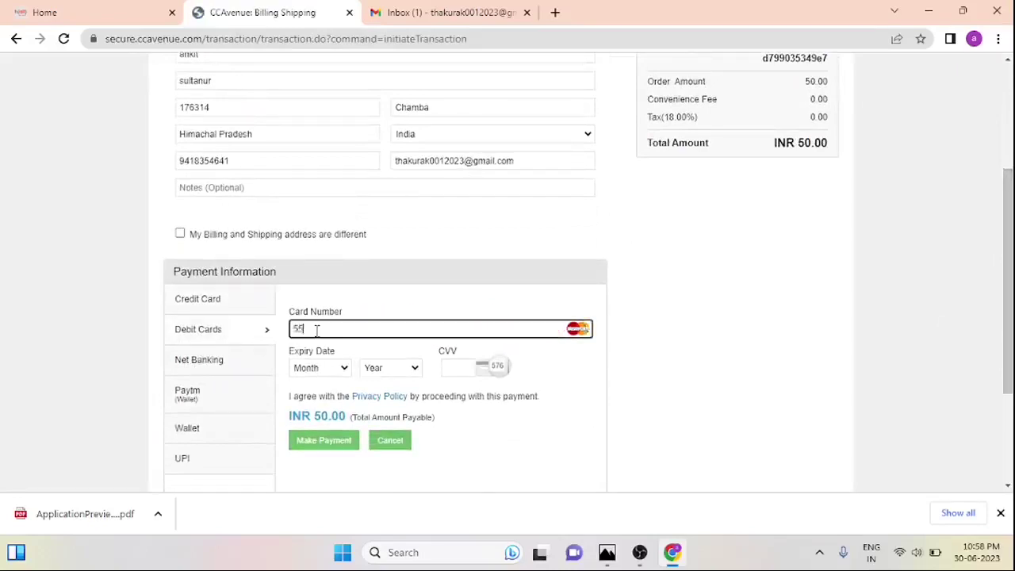
{"action": "left_click", "coordinate": [343, 372]}
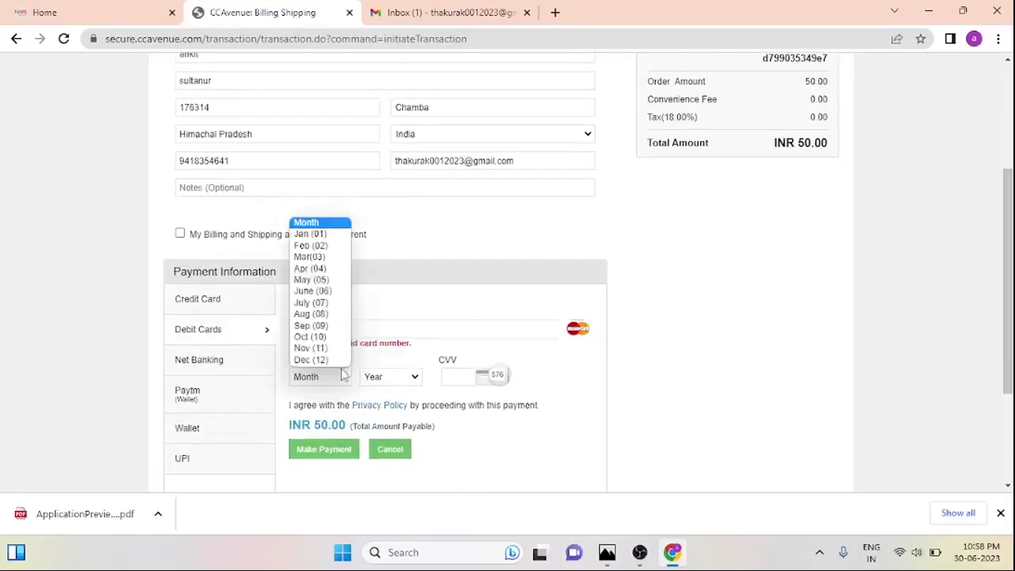
{"action": "left_click", "coordinate": [311, 268]}
{"action": "left_click", "coordinate": [409, 379]}
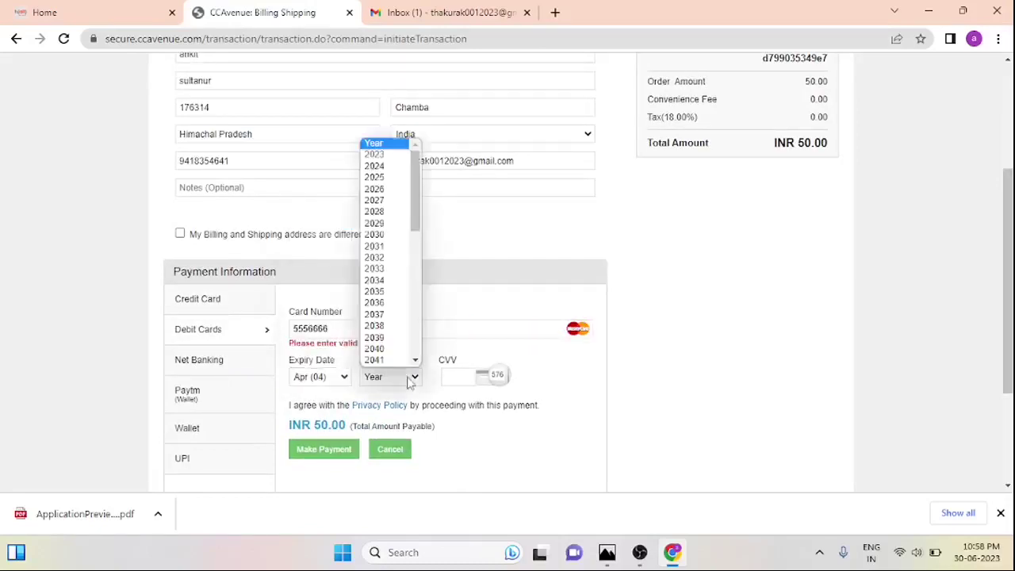
{"action": "left_click", "coordinate": [381, 259]}
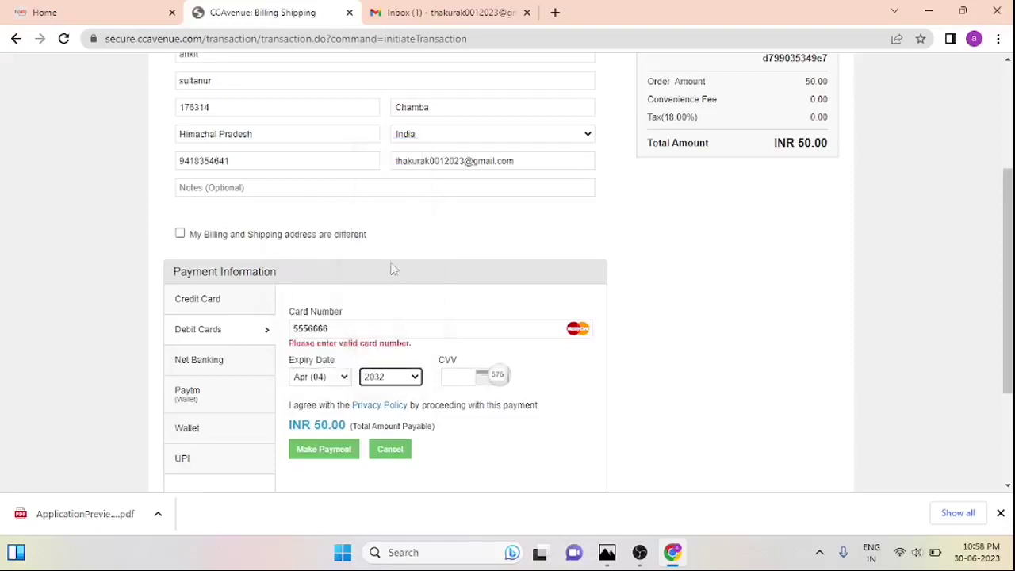
Enter the CVV and attempt payment; after the invalid-card rejection, switch to UPI
{"action": "left_click", "coordinate": [472, 379]}
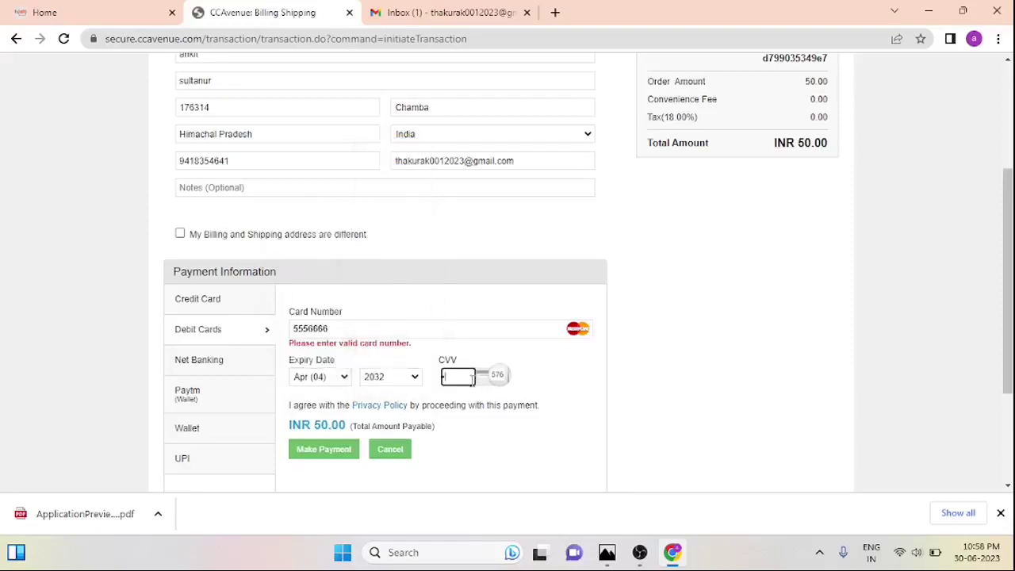
{"action": "left_click", "coordinate": [321, 456]}
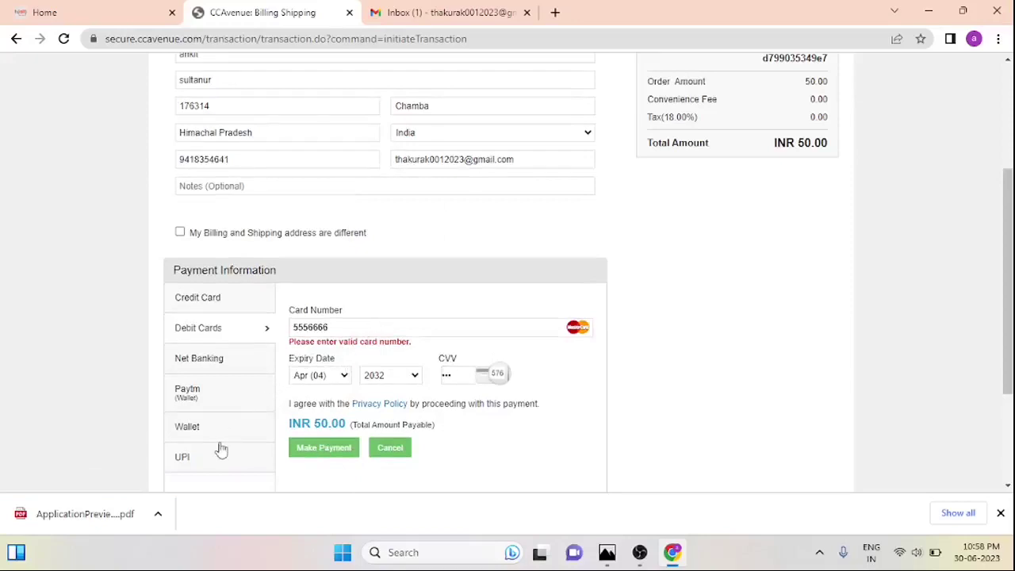
{"action": "left_click", "coordinate": [176, 460]}
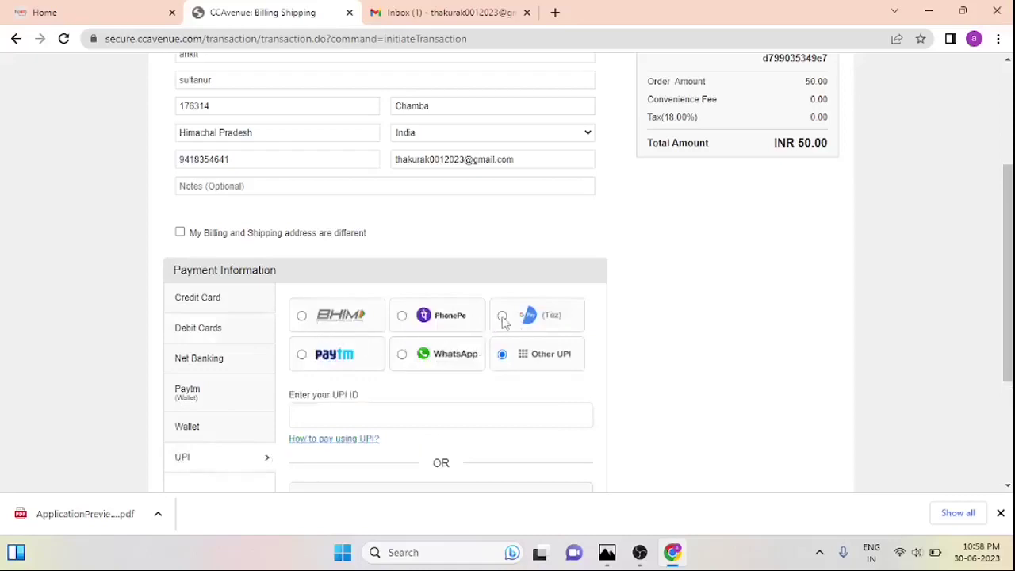
{"action": "left_click", "coordinate": [502, 318]}
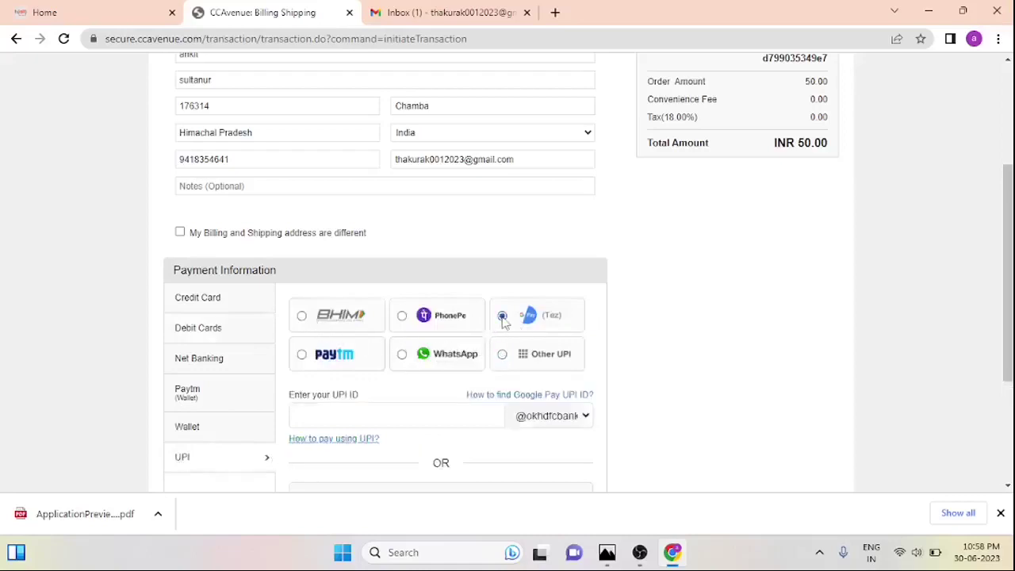
{"action": "left_click", "coordinate": [438, 426]}
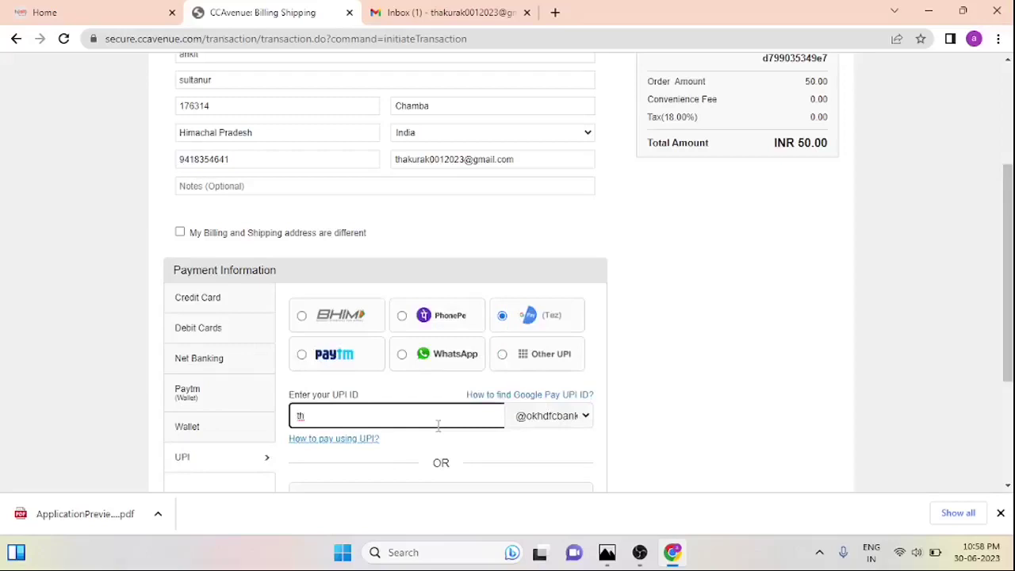
{"action": "left_click", "coordinate": [574, 418]}
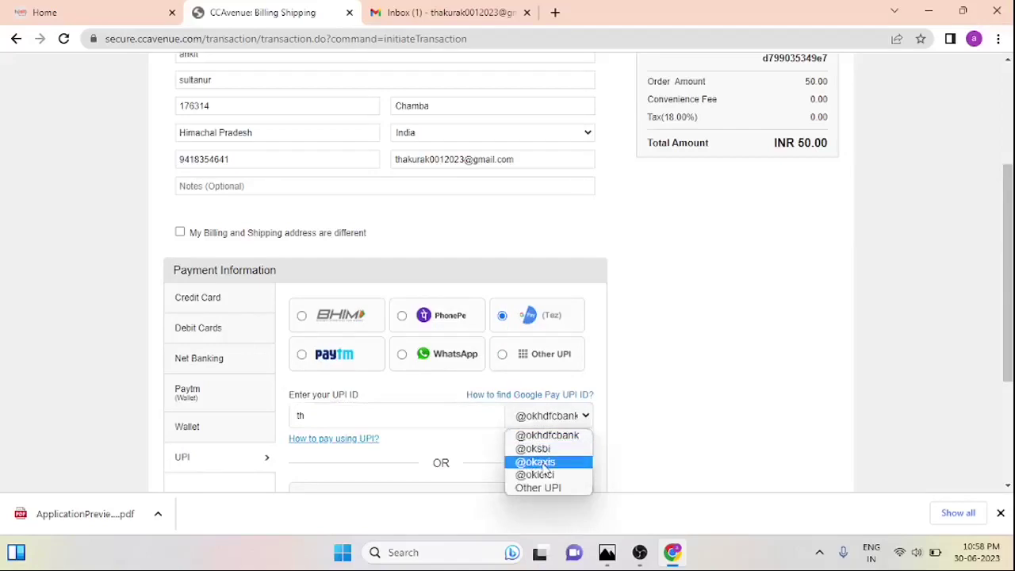
{"action": "left_click", "coordinate": [553, 474]}
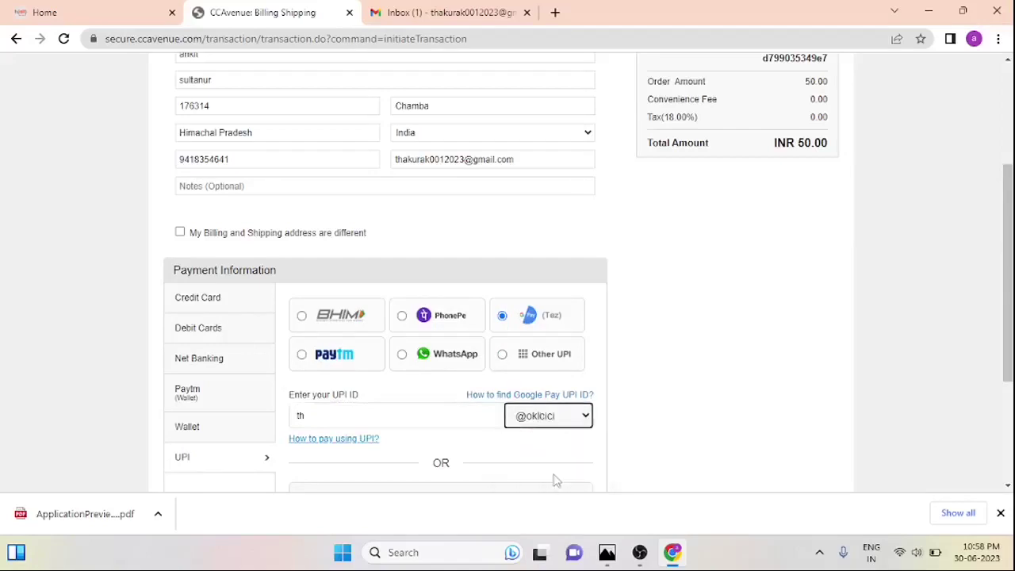
{"action": "left_click", "coordinate": [433, 421]}
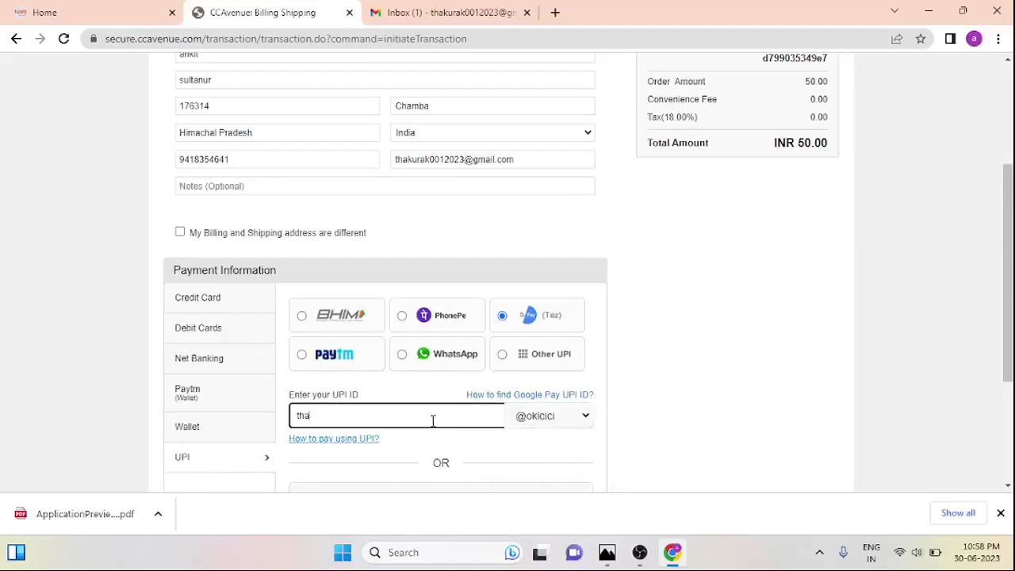
Scroll back to the top of the CCAvenue page and switch over to Gmail
{"action": "scroll", "coordinate": [639, 394], "scroll_direction": "down", "scroll_amount": 2}
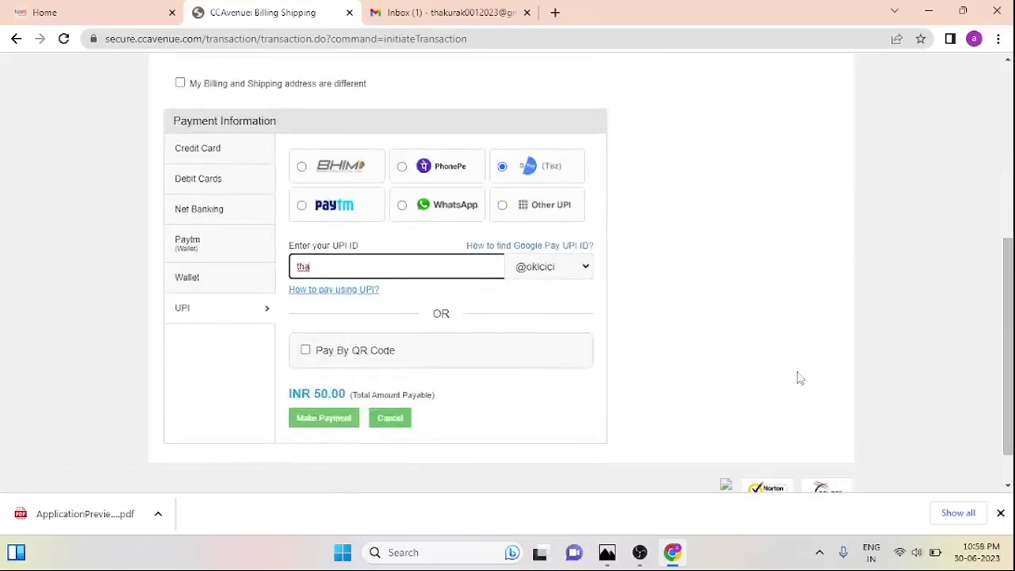
{"action": "left_click_drag", "start_coordinate": [1007, 402], "coordinate": [1008, 317]}
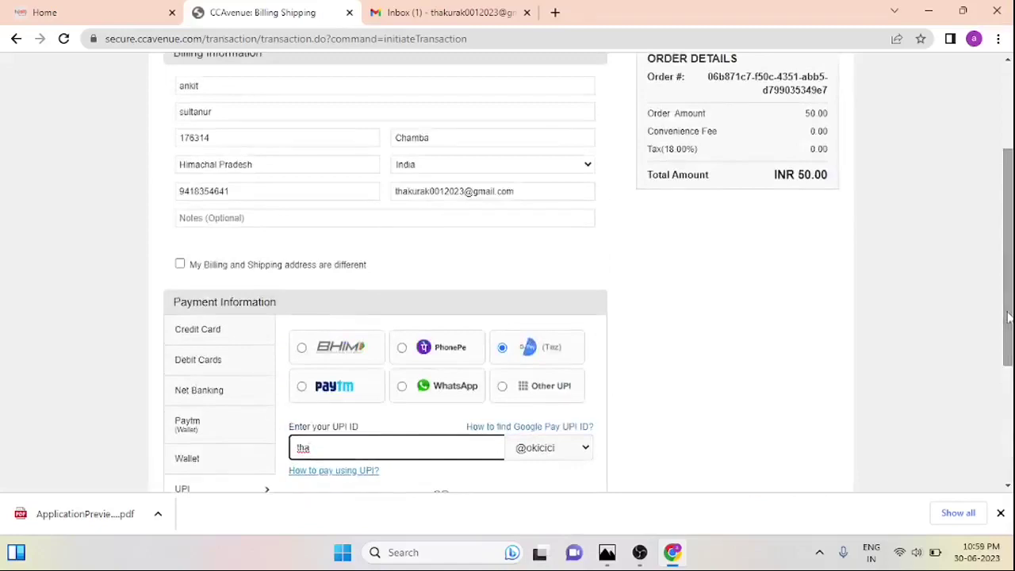
{"action": "left_click_drag", "start_coordinate": [1008, 317], "coordinate": [1008, 360]}
{"action": "left_click_drag", "start_coordinate": [1007, 311], "coordinate": [1000, 188]}
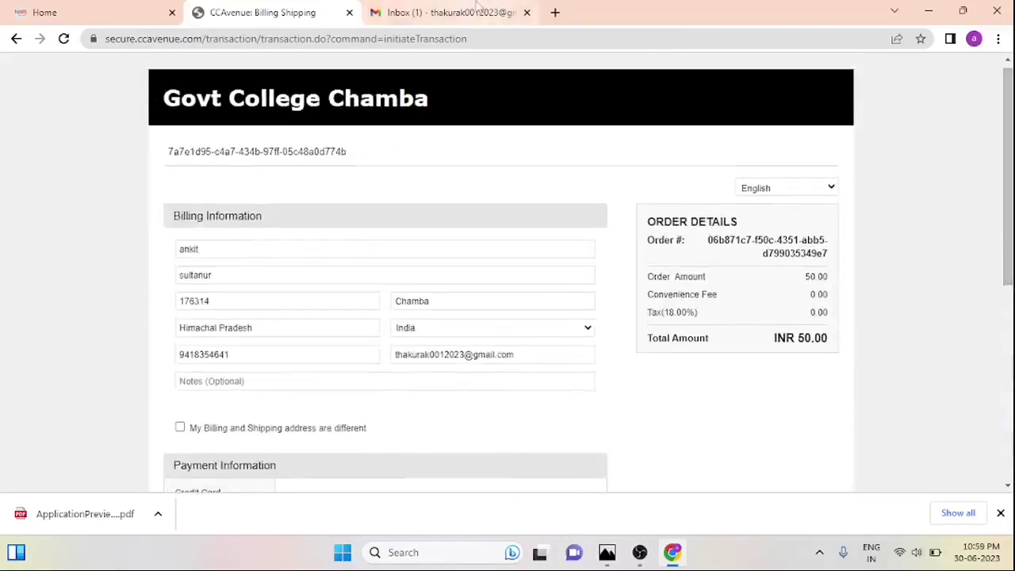
{"action": "left_click", "coordinate": [478, 9]}
In the Primary inbox, glance at the Application Submitted and Confirm your account emails
{"action": "left_click", "coordinate": [342, 163]}
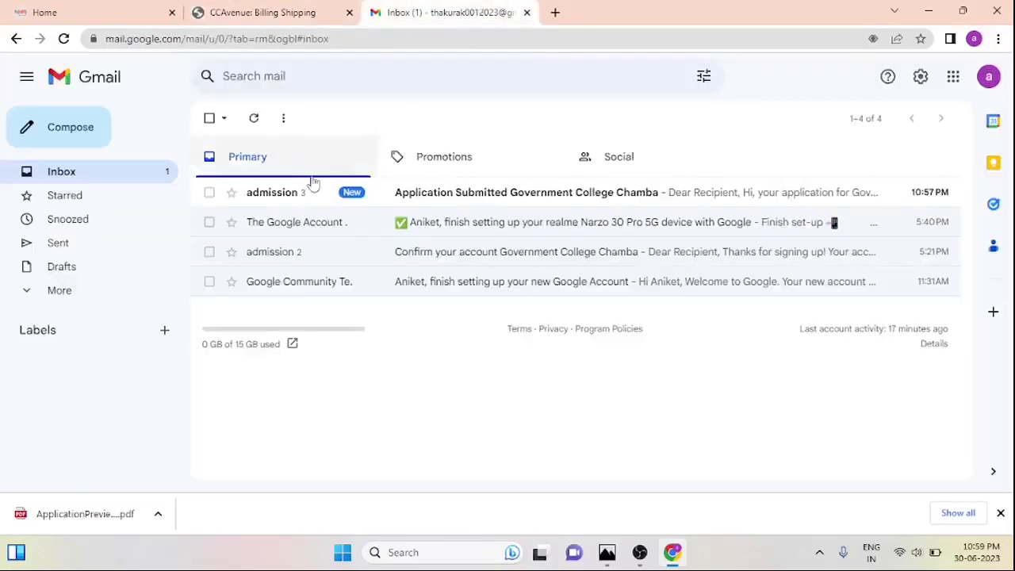
{"action": "left_click", "coordinate": [384, 193]}
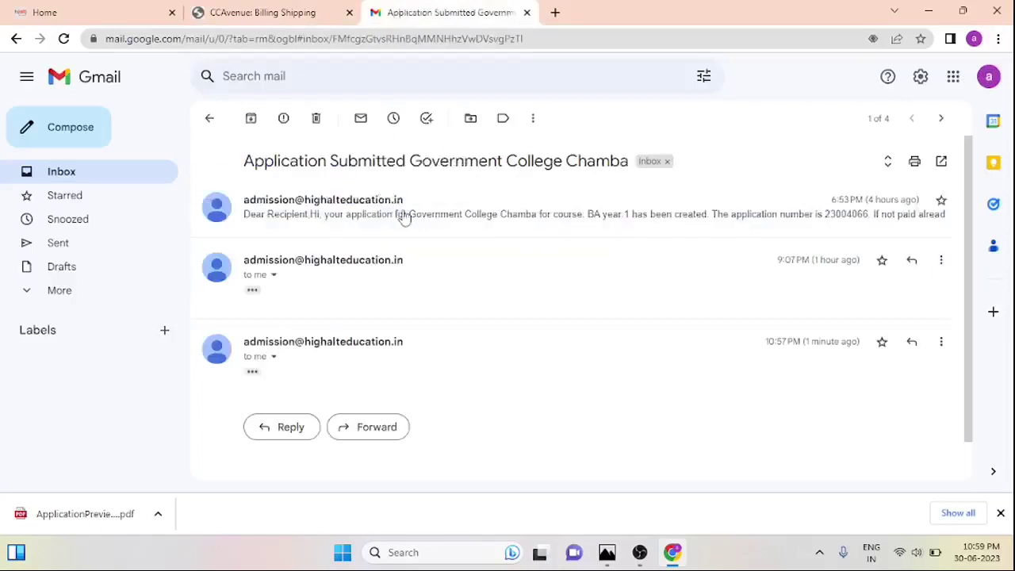
{"action": "left_click", "coordinate": [16, 38]}
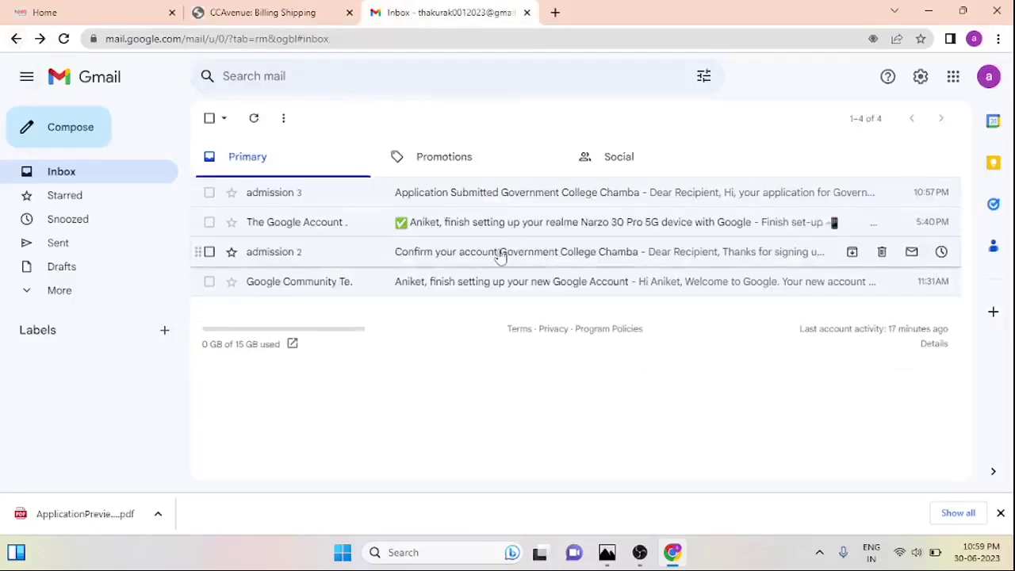
{"action": "left_click", "coordinate": [499, 252]}
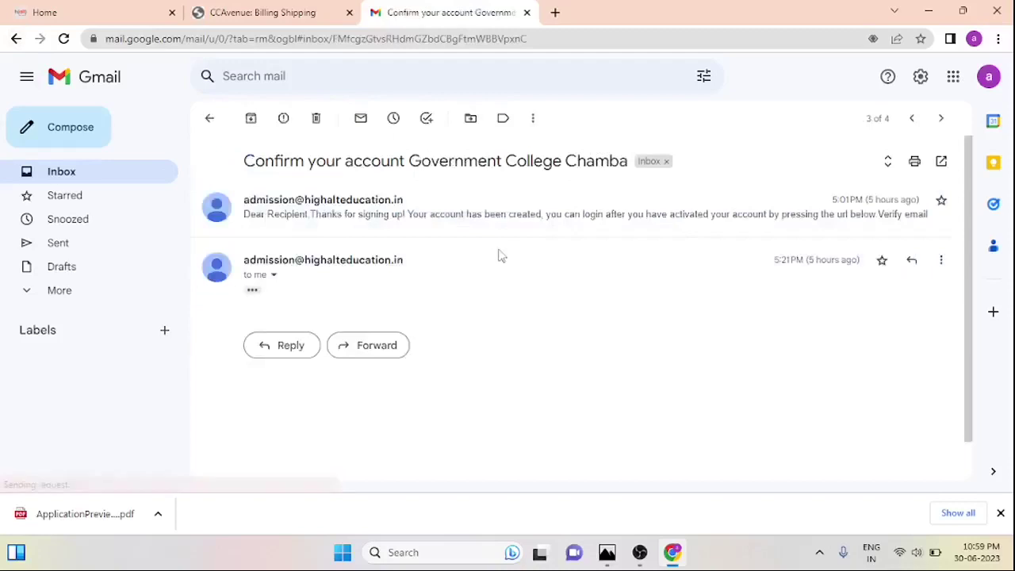
{"action": "left_click", "coordinate": [16, 39]}
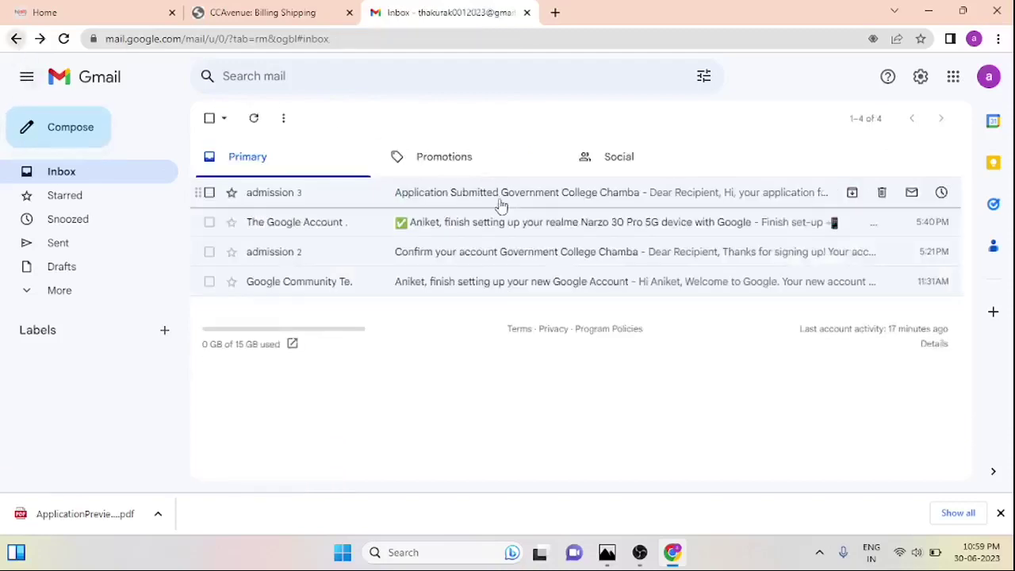
Reopen the Application Submitted email and scroll through the thread and back to the top
{"action": "left_click", "coordinate": [561, 194]}
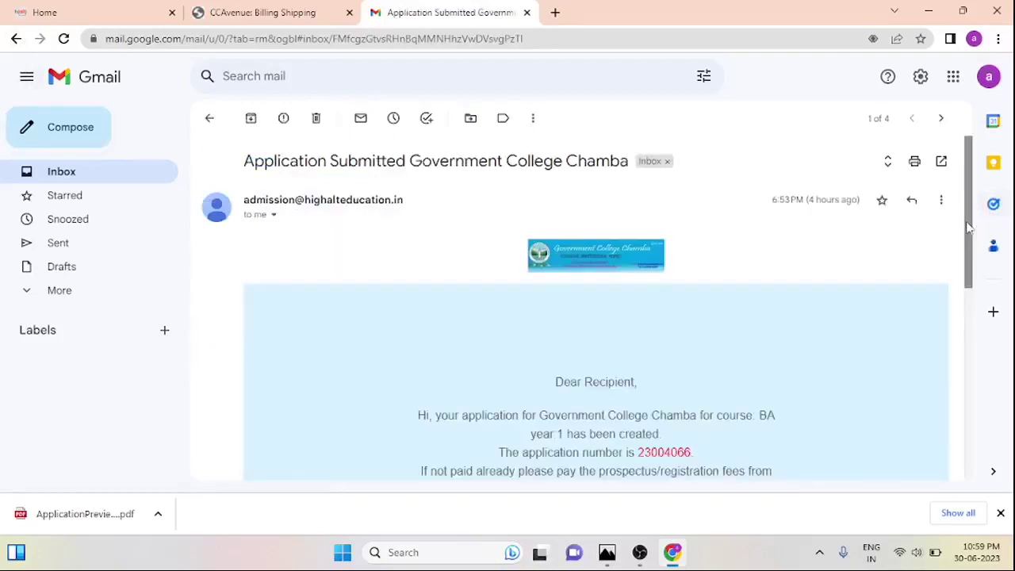
{"action": "left_click_drag", "start_coordinate": [967, 222], "coordinate": [983, 295]}
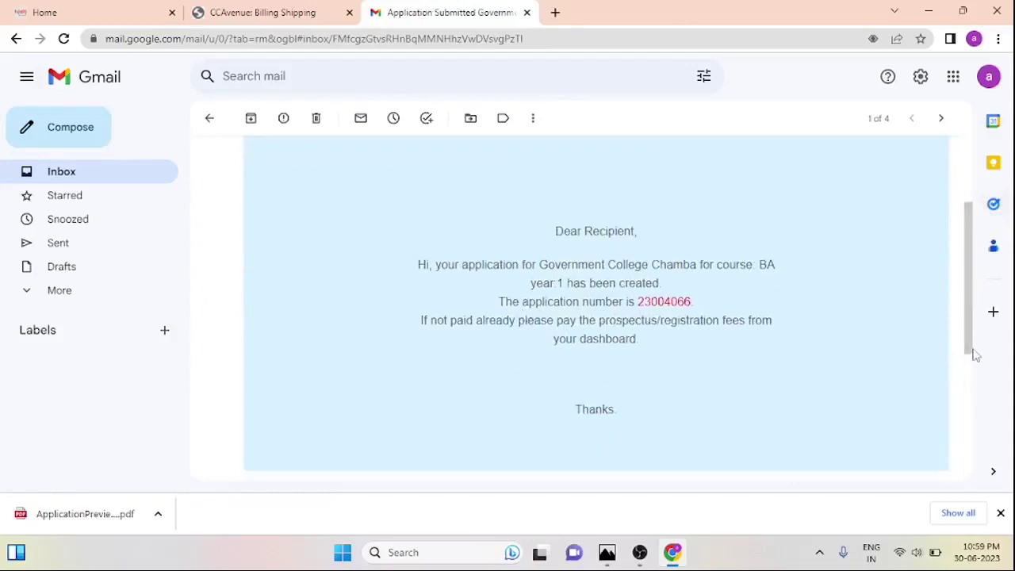
{"action": "left_click", "coordinate": [969, 410]}
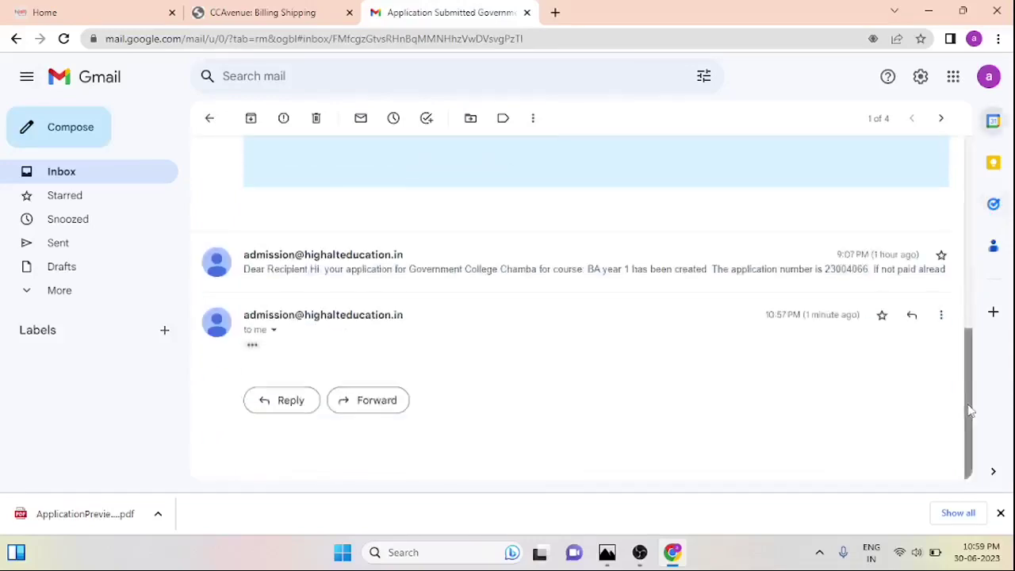
{"action": "left_click_drag", "start_coordinate": [969, 412], "coordinate": [956, 154]}
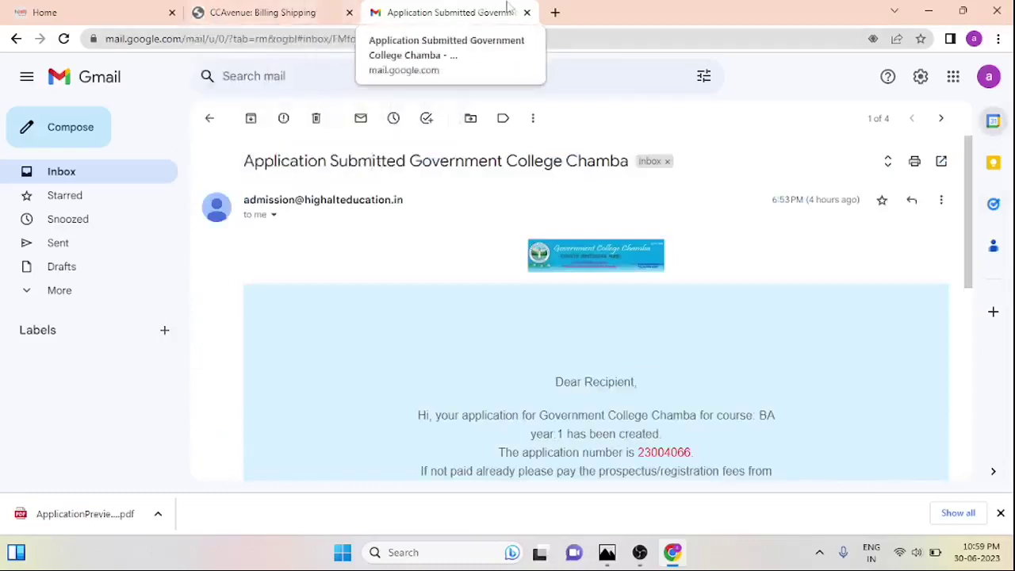
Log in from the Home page, check Fee Payments, then list the application under My Applications
{"action": "left_click", "coordinate": [91, 11]}
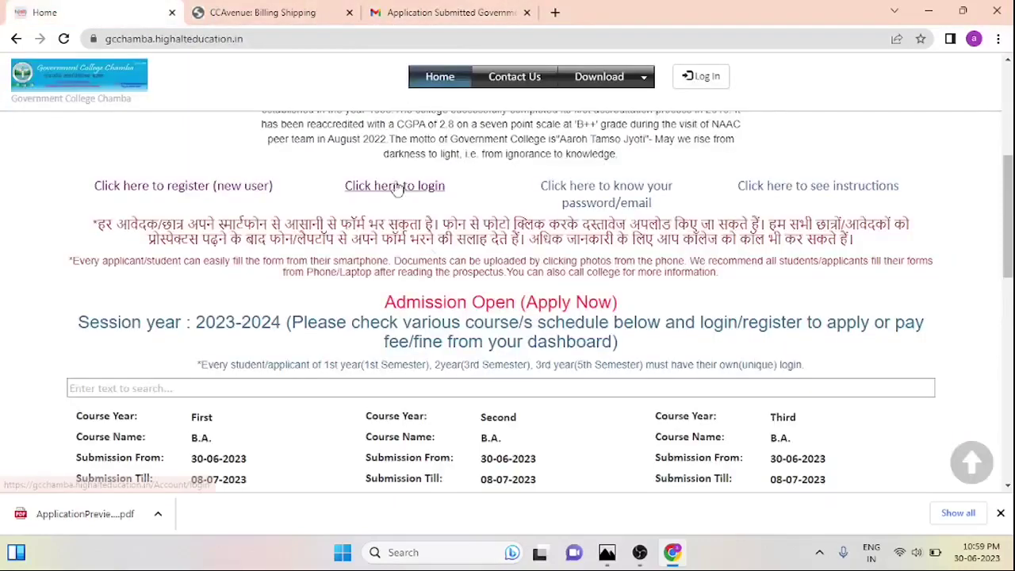
{"action": "left_click", "coordinate": [430, 188]}
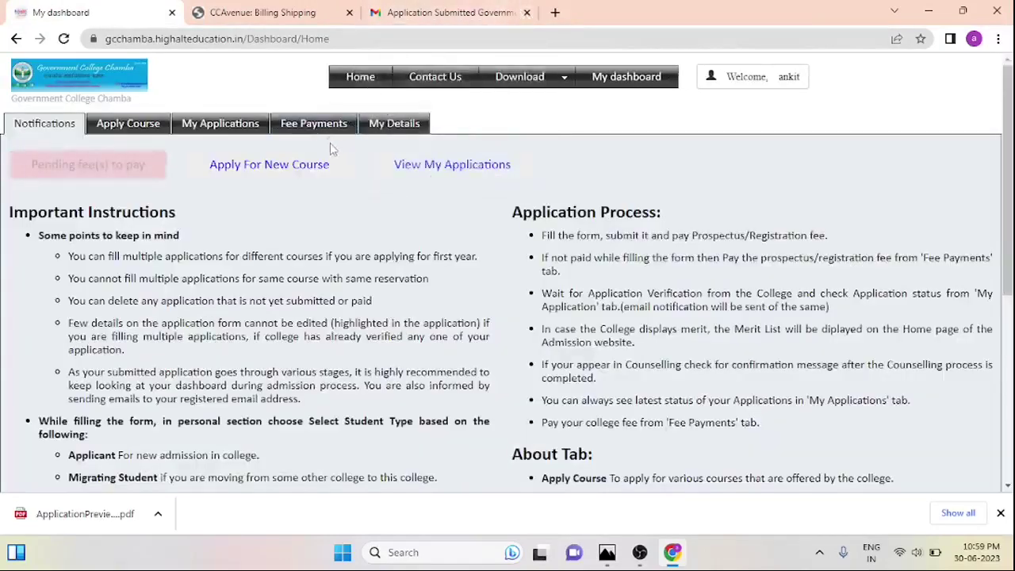
{"action": "left_click", "coordinate": [326, 132]}
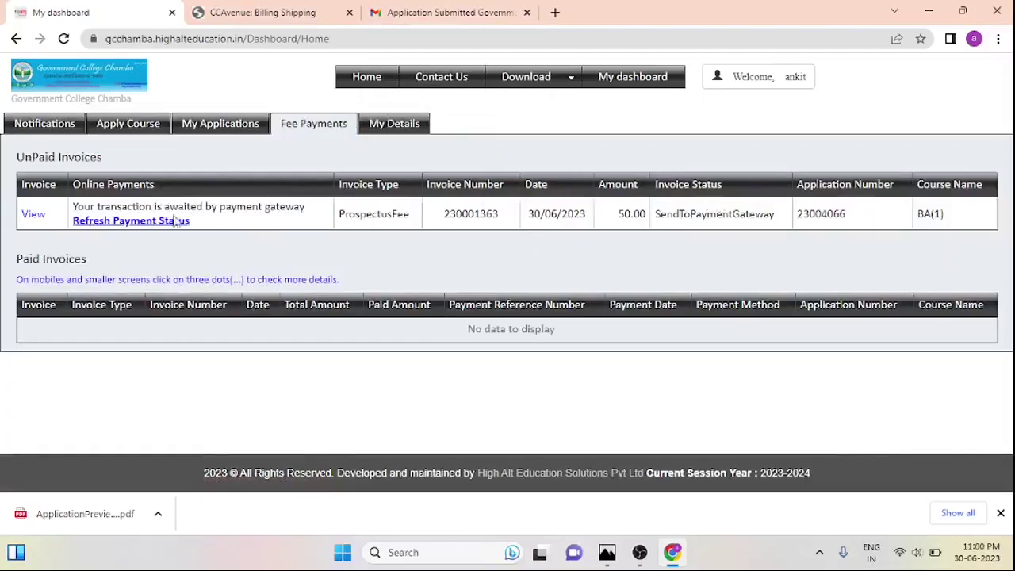
{"action": "left_click", "coordinate": [229, 133]}
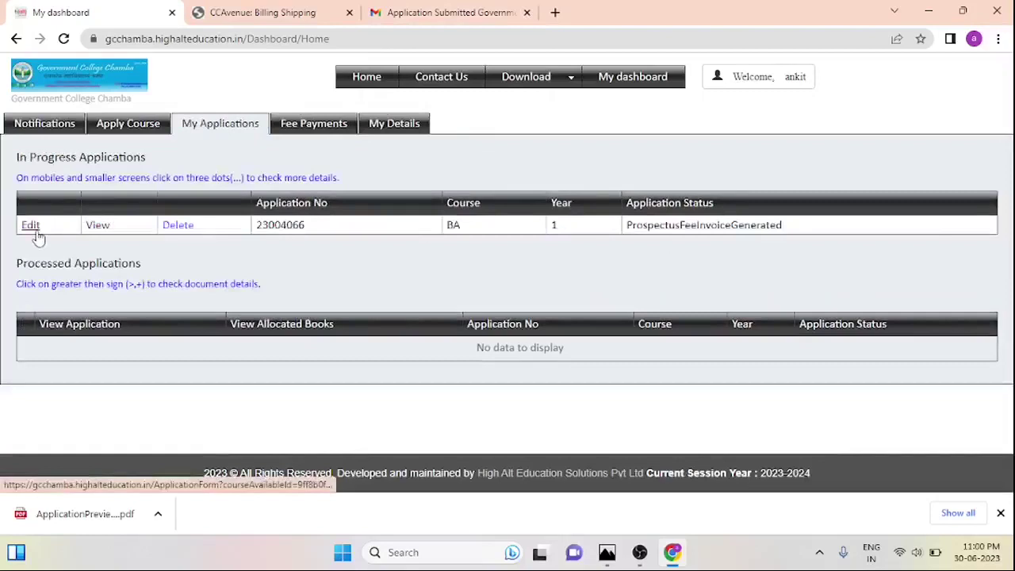
View the BA Year 1 preview PDF end to start, then reopen the form via Edit
{"action": "left_click", "coordinate": [98, 226]}
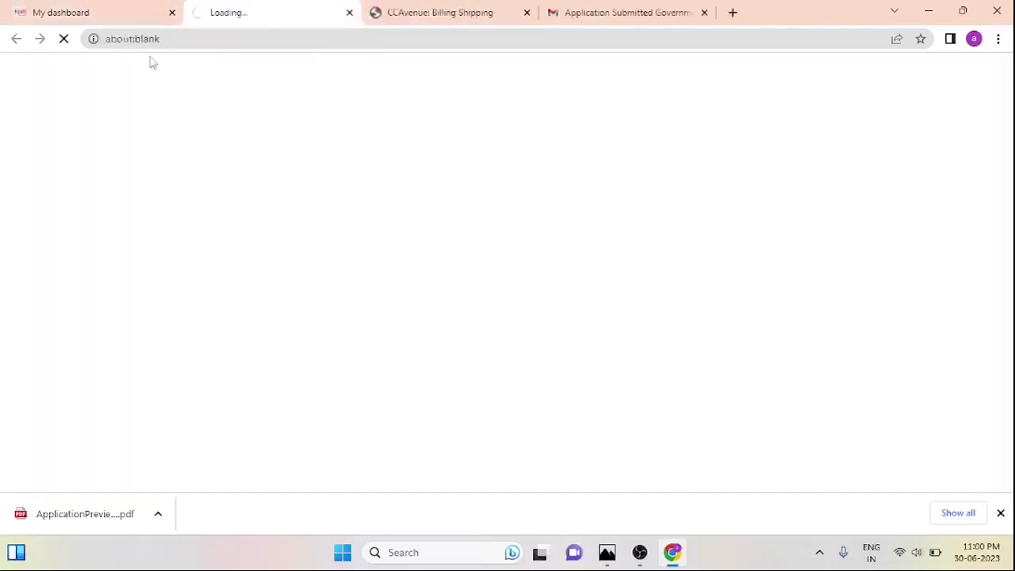
{"action": "left_click", "coordinate": [108, 15]}
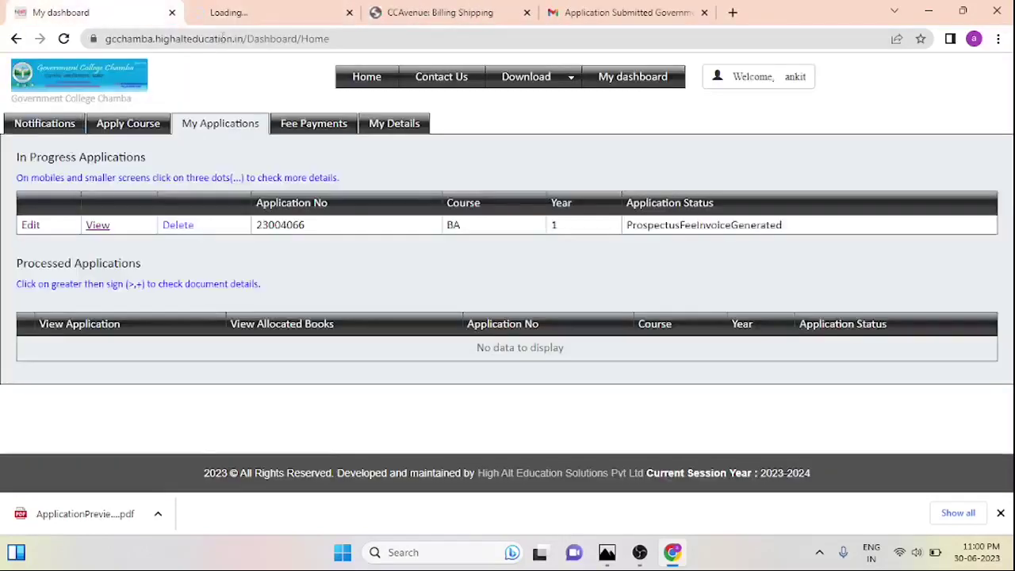
{"action": "left_click", "coordinate": [230, 13]}
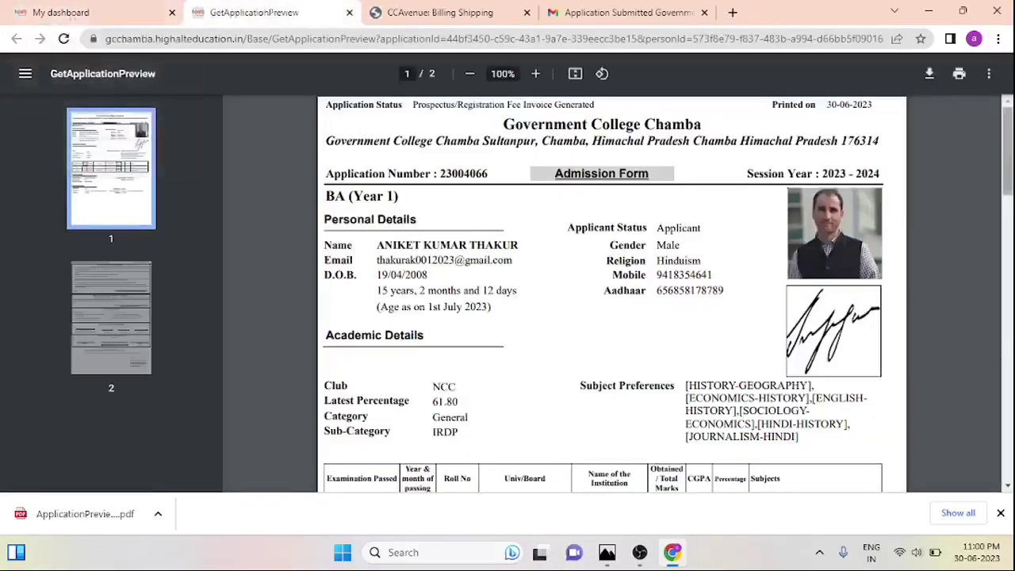
{"action": "key", "text": "End"}
{"action": "key", "text": "Home"}
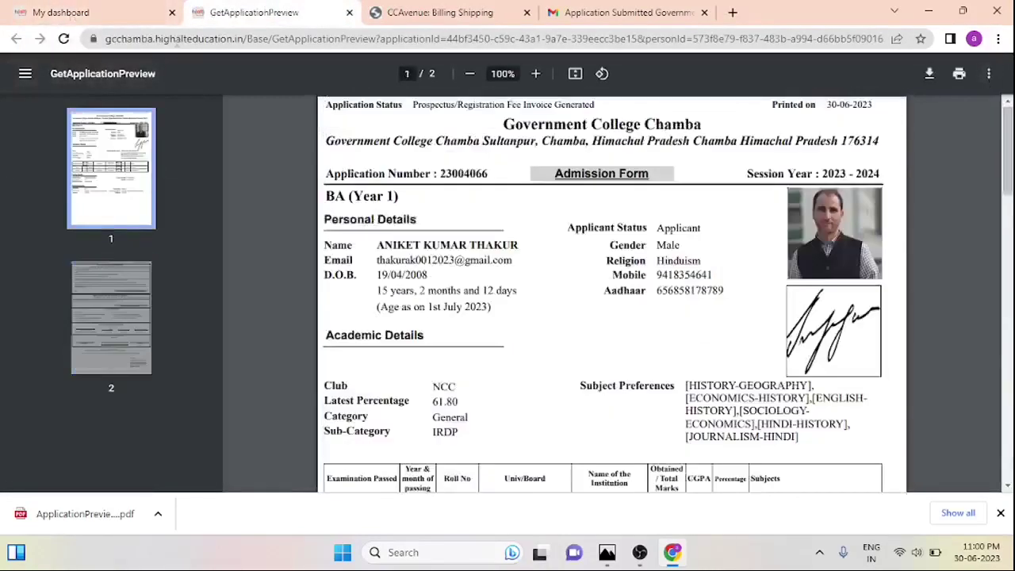
{"action": "left_click", "coordinate": [46, 6]}
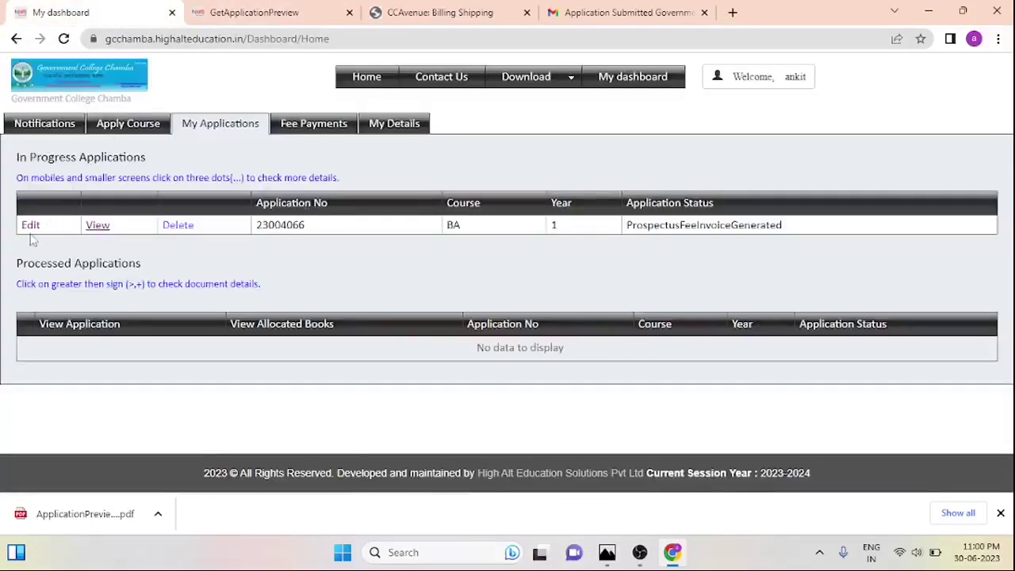
{"action": "left_click", "coordinate": [31, 226]}
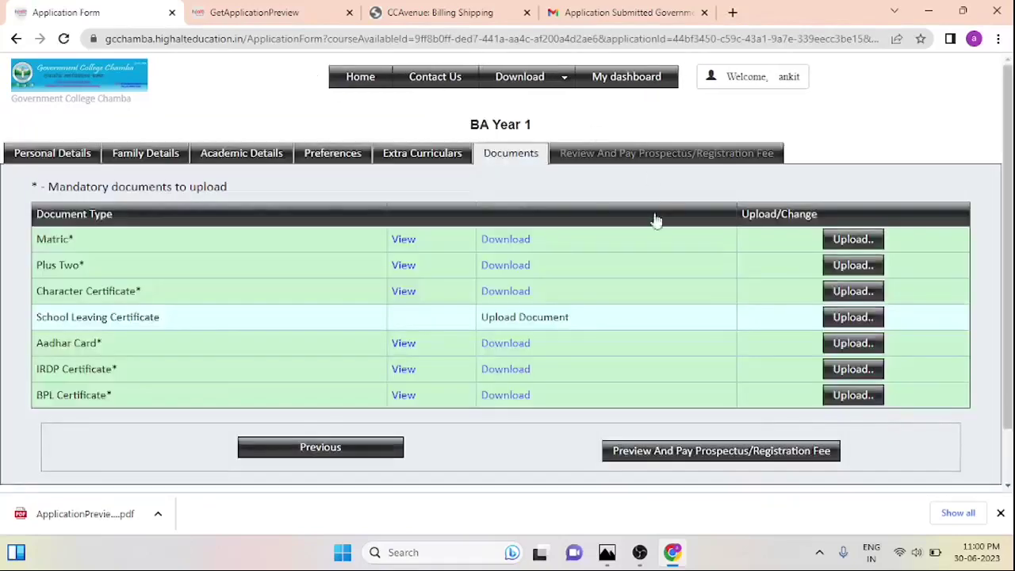
Review the form's Personal, Family, Academic, Preferences and Documents sections
{"action": "left_click", "coordinate": [138, 154]}
{"action": "left_click", "coordinate": [71, 157]}
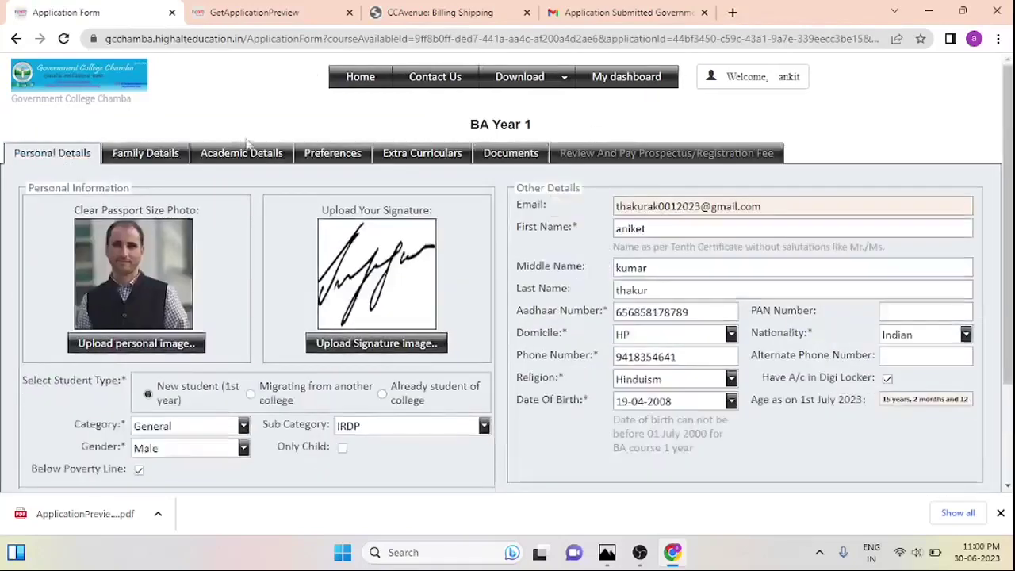
{"action": "left_click", "coordinate": [248, 156]}
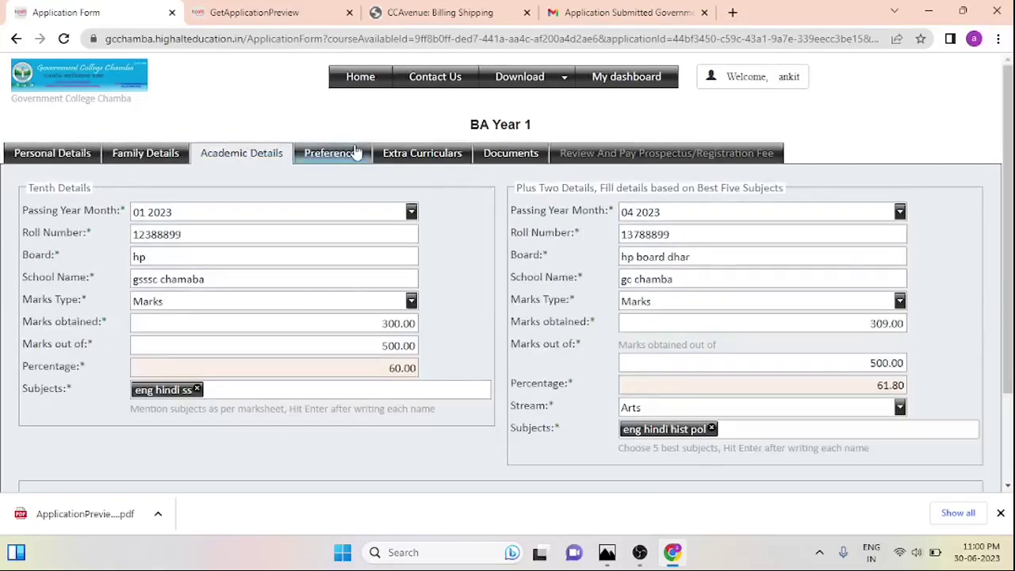
{"action": "left_click", "coordinate": [355, 153]}
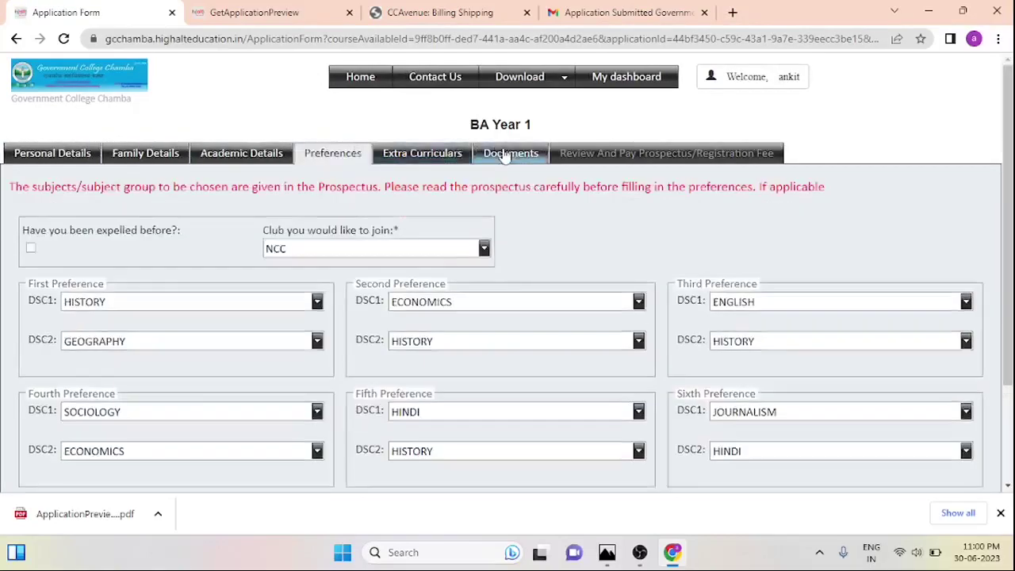
{"action": "left_click", "coordinate": [505, 156]}
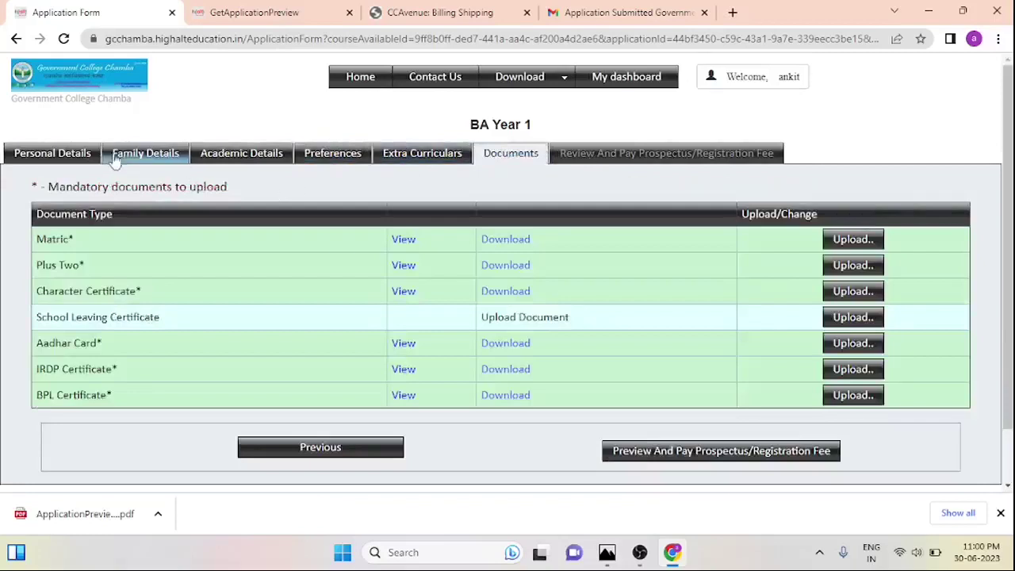
{"action": "left_click", "coordinate": [85, 155]}
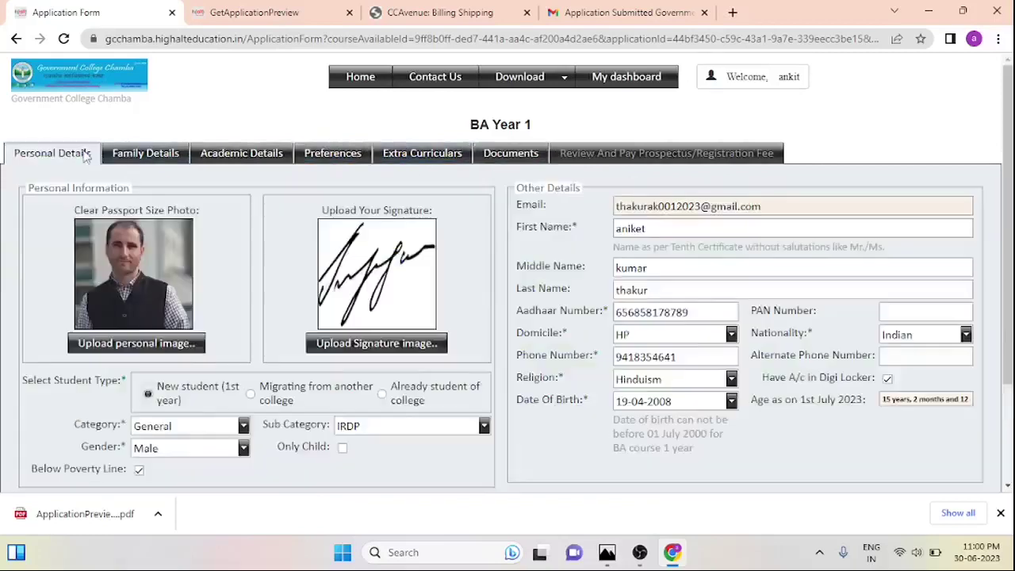
{"action": "left_click", "coordinate": [129, 155]}
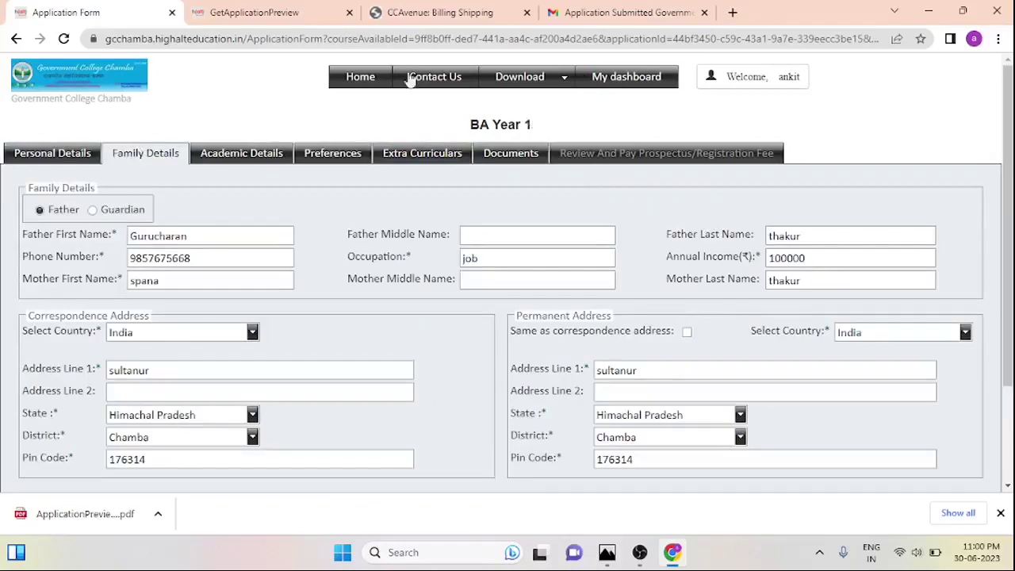
Compare the form with the preview PDF, then show the unpaid 50.00 ProspectusFee invoice under Fee Payments
{"action": "left_click", "coordinate": [428, 12]}
{"action": "left_click", "coordinate": [262, 12]}
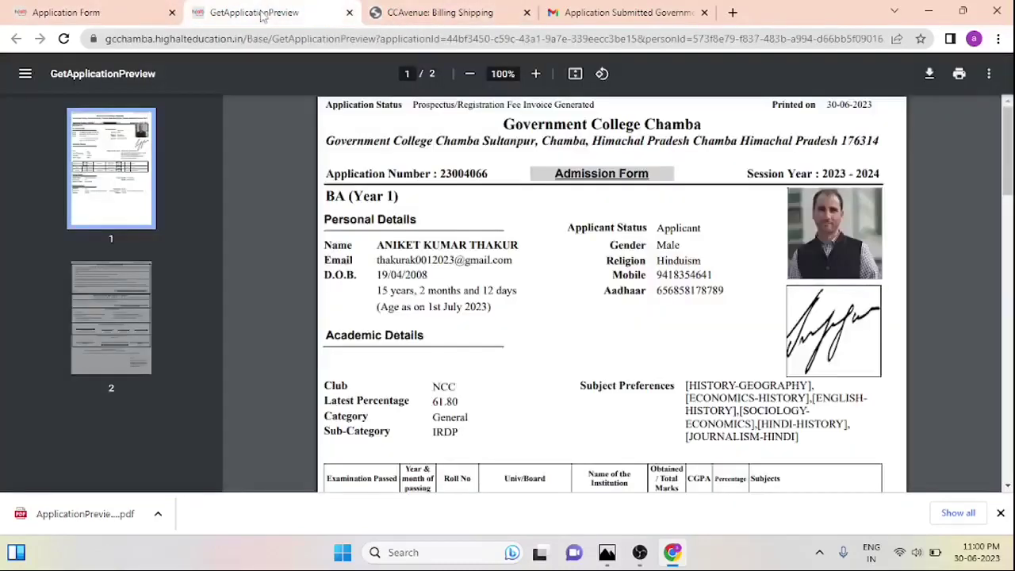
{"action": "left_click", "coordinate": [117, 15]}
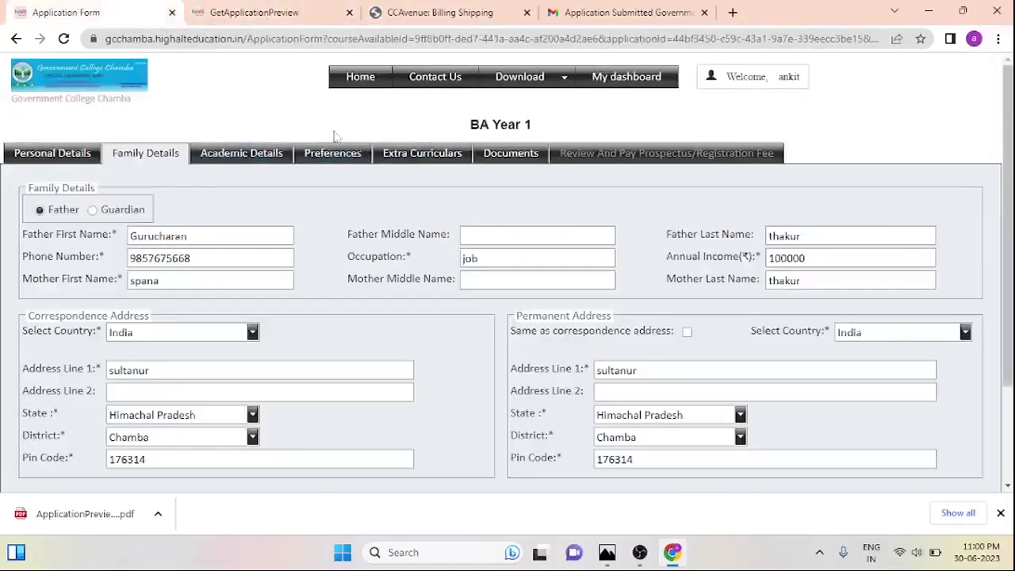
{"action": "left_click", "coordinate": [80, 162]}
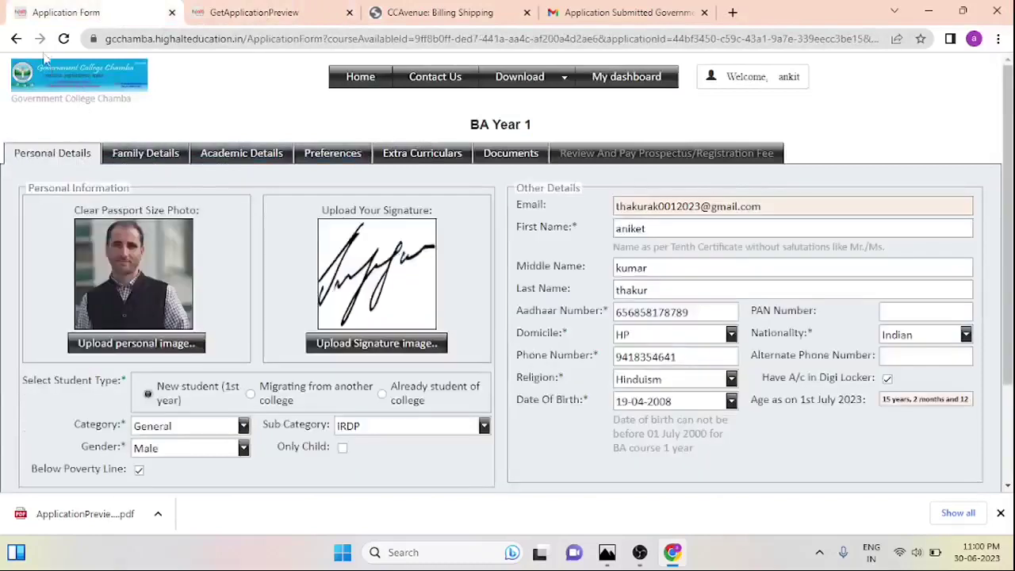
{"action": "left_click", "coordinate": [238, 12]}
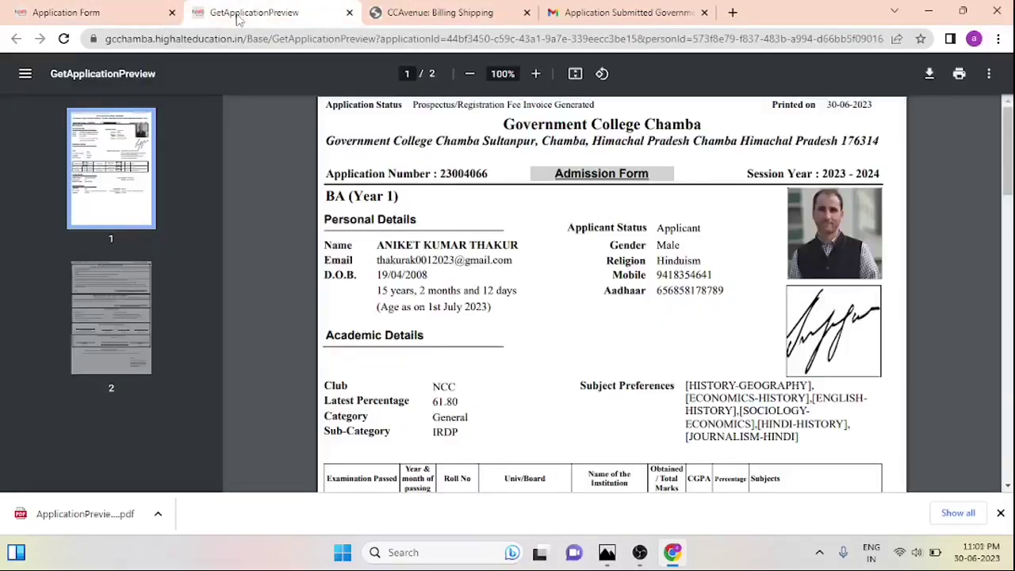
{"action": "left_click", "coordinate": [619, 15]}
{"action": "left_click", "coordinate": [131, 8]}
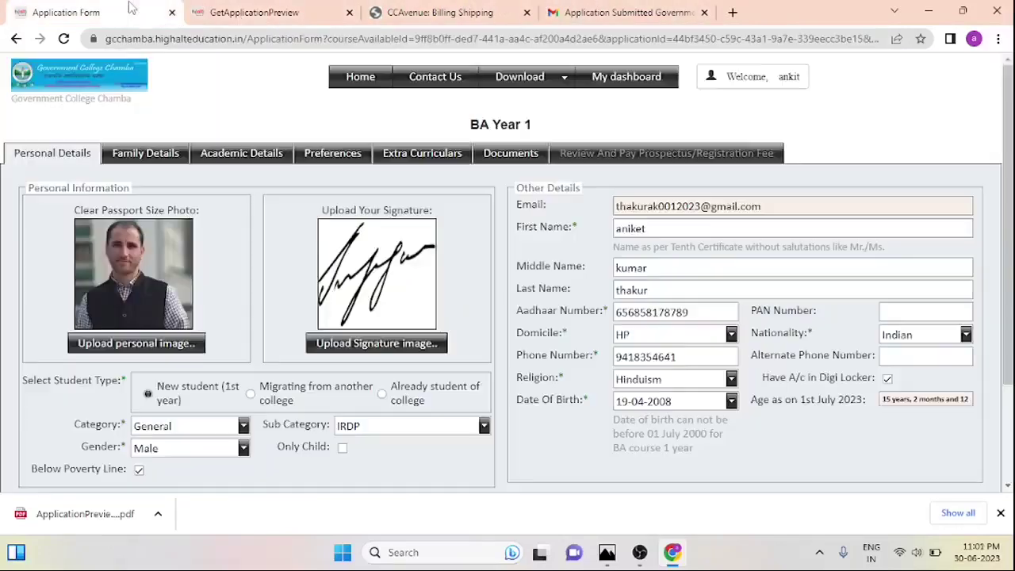
{"action": "left_click", "coordinate": [15, 40]}
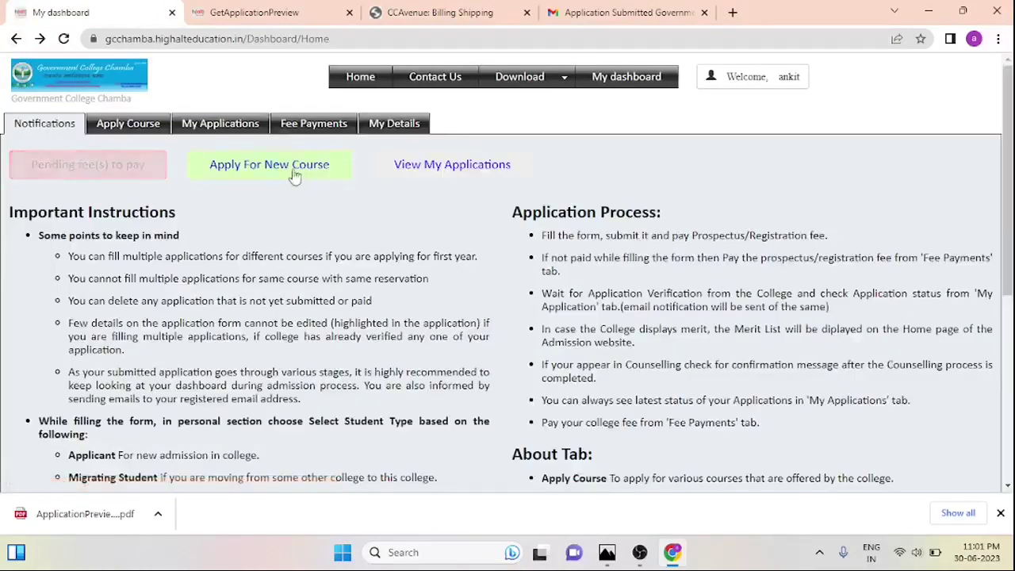
{"action": "left_click", "coordinate": [312, 126]}
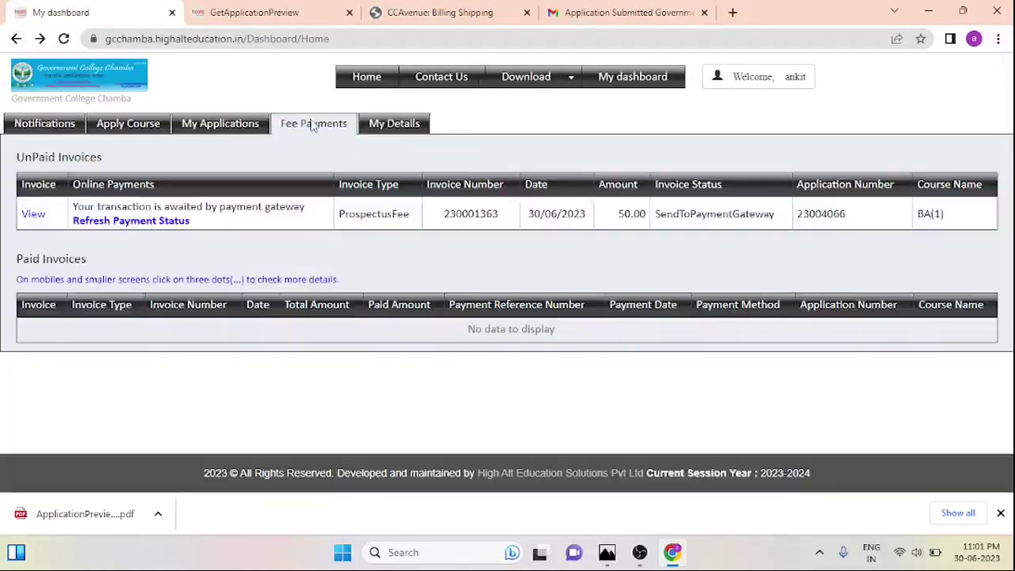